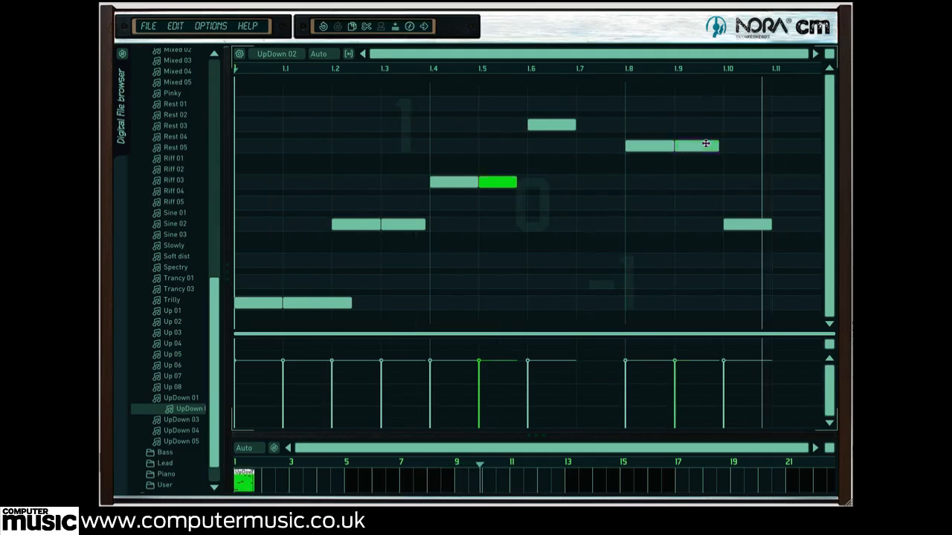
Step: Shorten the note at 1.9, then add a note at 1.11 one scale row above the opening notes and lengthen it
click(715, 146)
drag(715, 146, 692, 148)
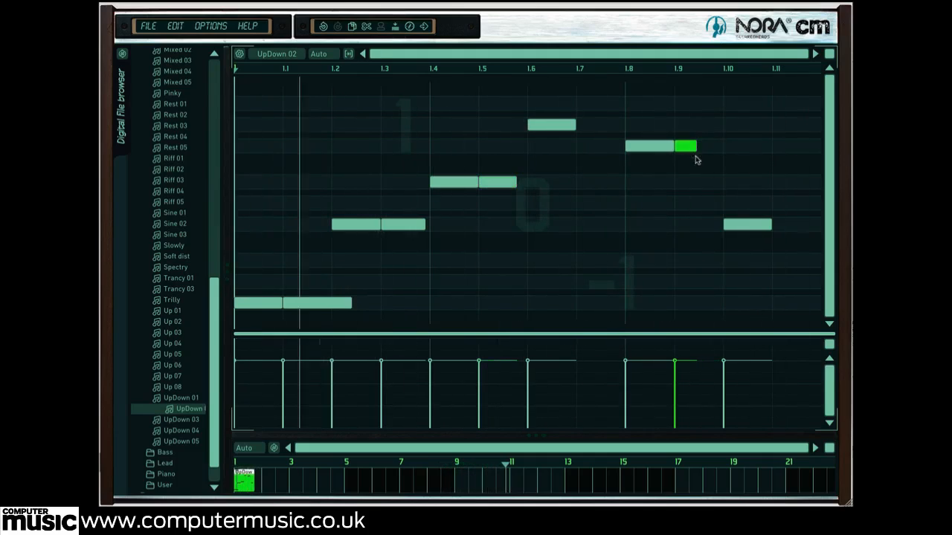
click(789, 302)
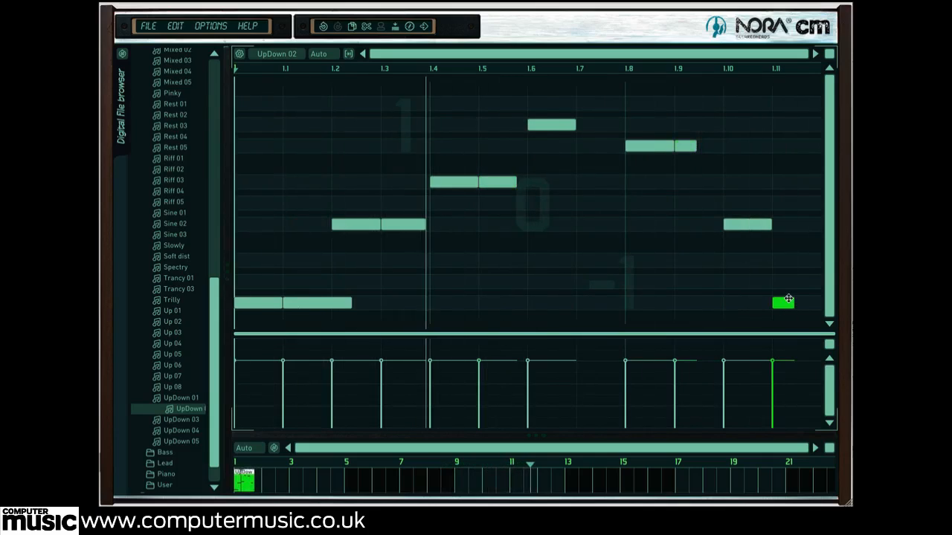
drag(793, 303, 795, 282)
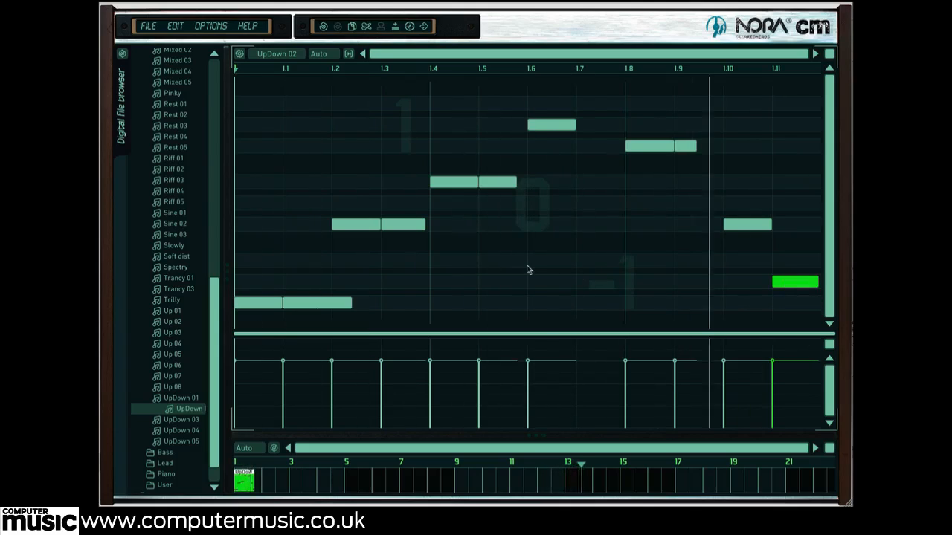
Step: Shorten the notes at 1, 1.1, 1.2, 1.5 and 1.6, and the group at 1.8, 1.9 and 1.10
click(284, 301)
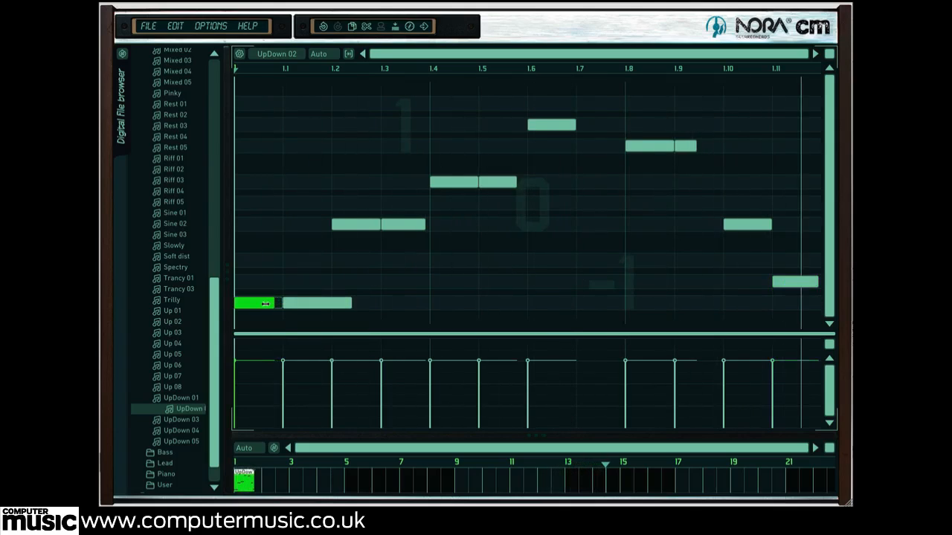
drag(348, 304, 329, 303)
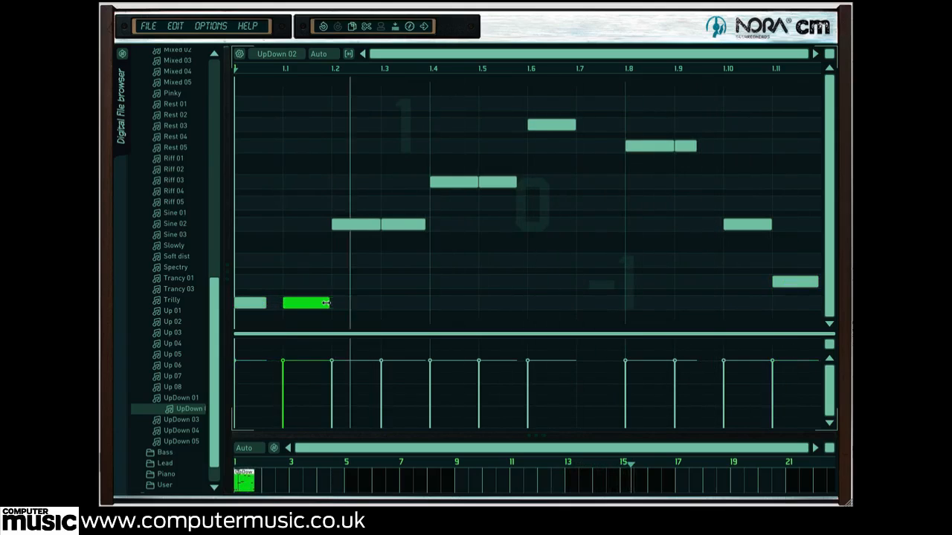
mouse_move(377, 226)
mouse_down()
mouse_move(339, 229)
mouse_move(377, 229)
mouse_up()
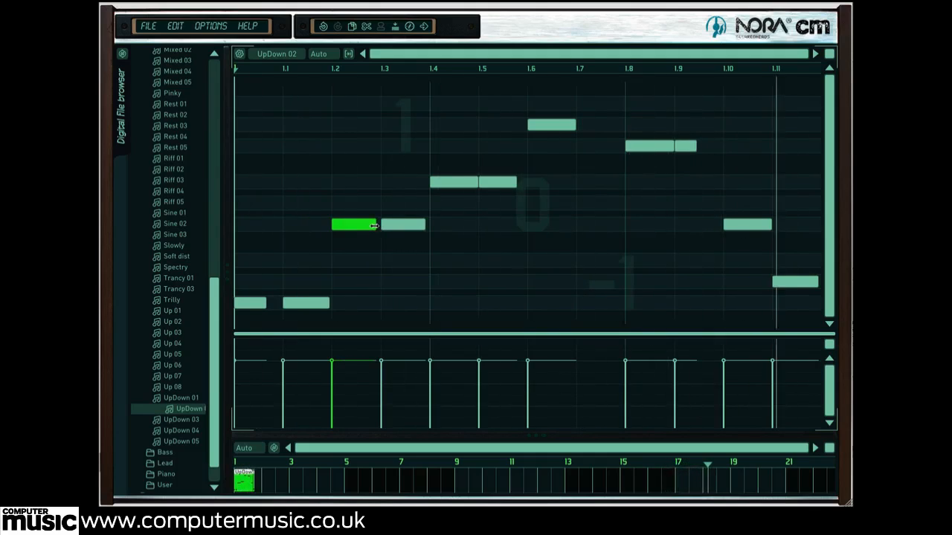
drag(513, 182, 491, 182)
drag(574, 125, 560, 125)
drag(651, 125, 755, 226)
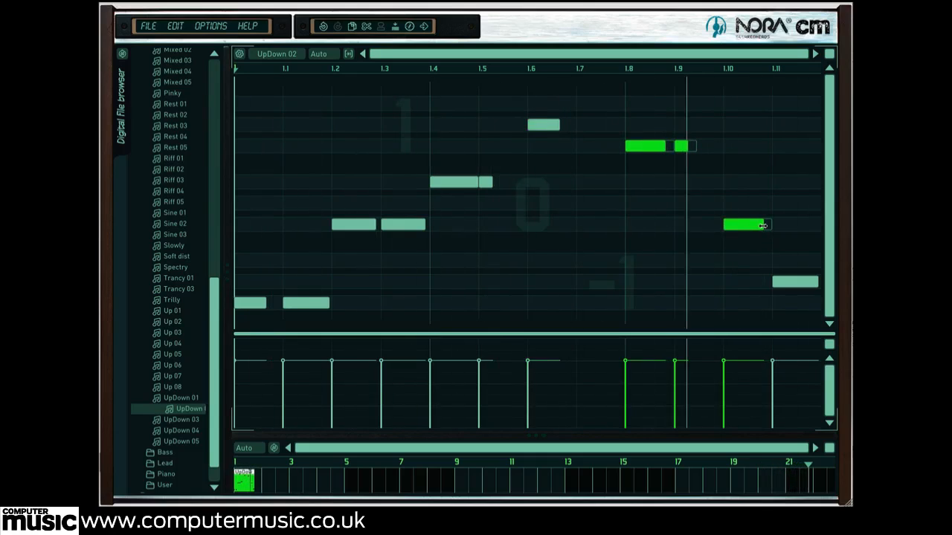
click(758, 188)
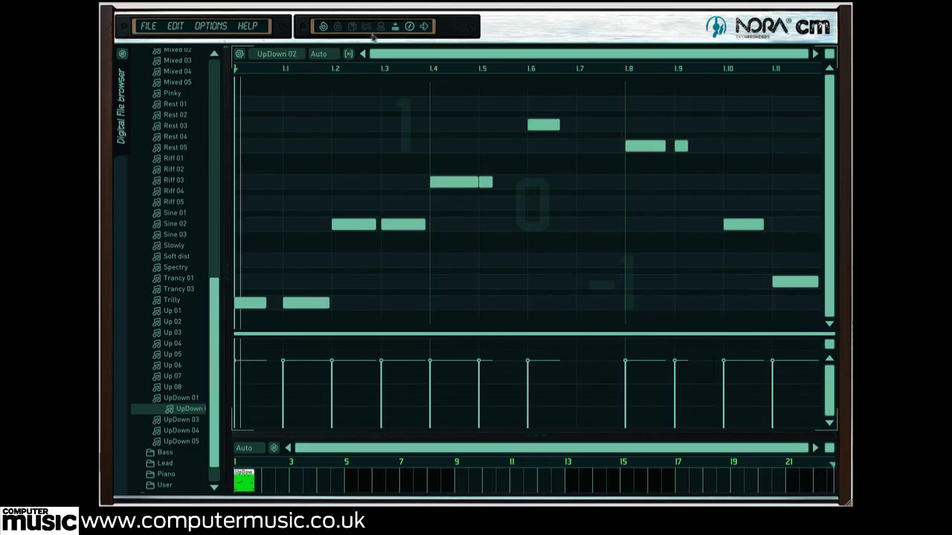
Step: Open the Track 1 configuration and raise the Start amount slightly
click(396, 27)
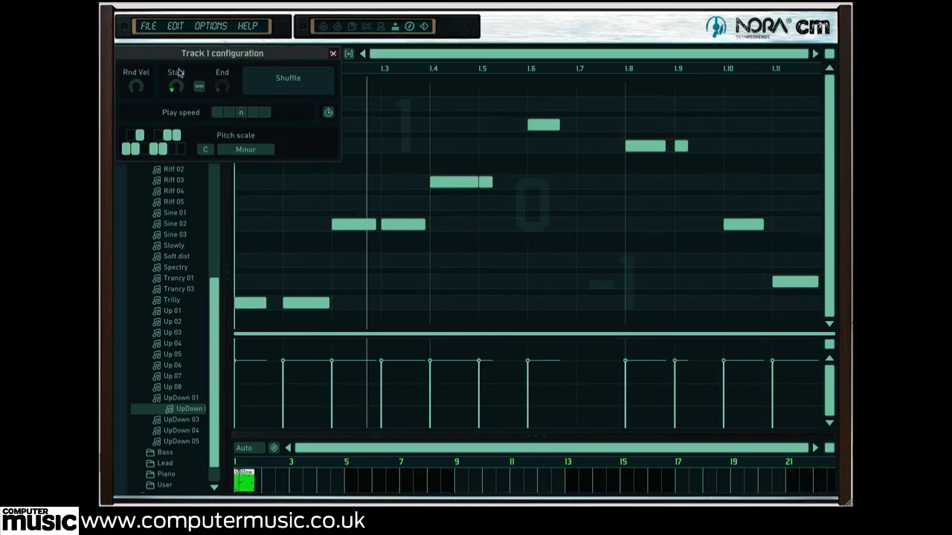
drag(179, 73, 176, 107)
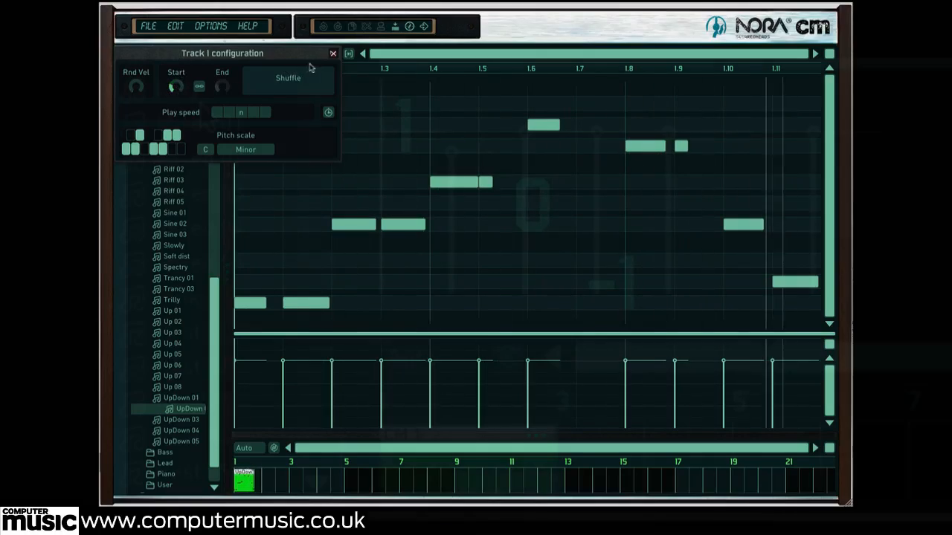
Step: Add the Mixed 02 pattern to the sequence directly after the CM 1 clip, shortening CM 1 to one grid cell
scroll(182, 402, up, 10)
drag(177, 386, 337, 496)
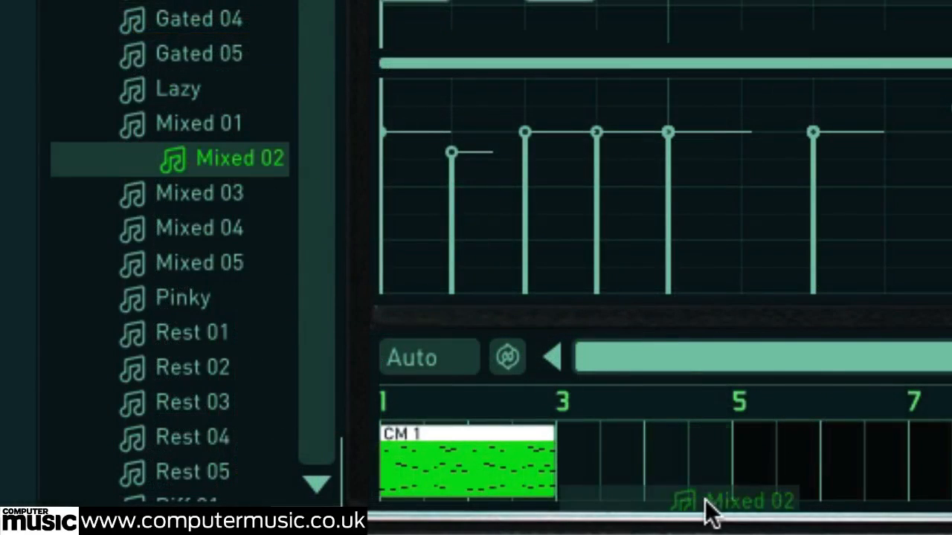
drag(710, 514, 573, 482)
drag(540, 456, 410, 453)
drag(574, 446, 446, 454)
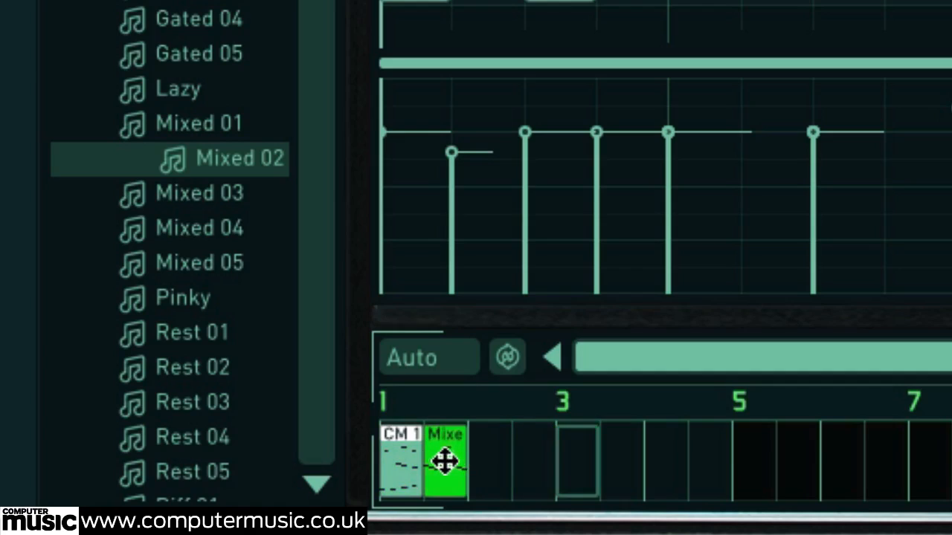
key(space)
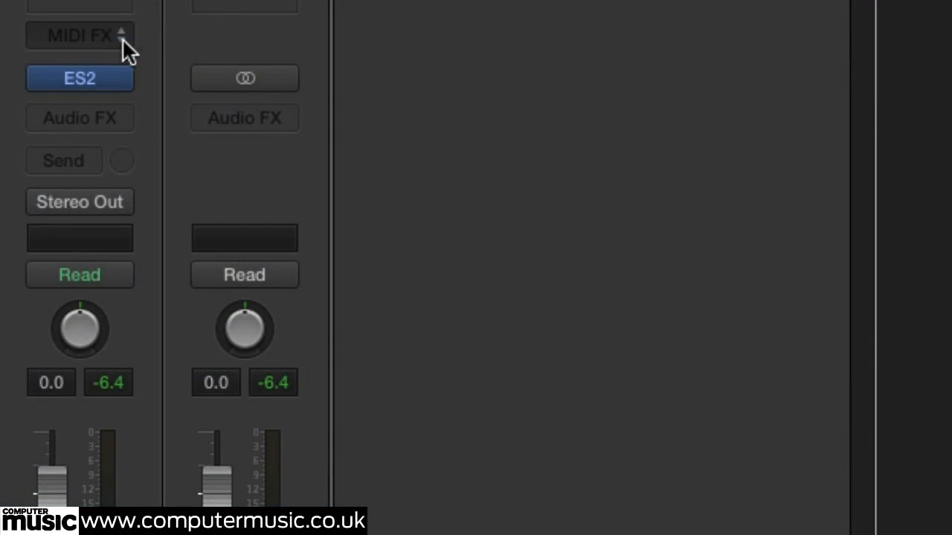
Step: In Logic, browse the Audio Units manufacturers available for the ES2 channel's MIDI FX slot
click(122, 38)
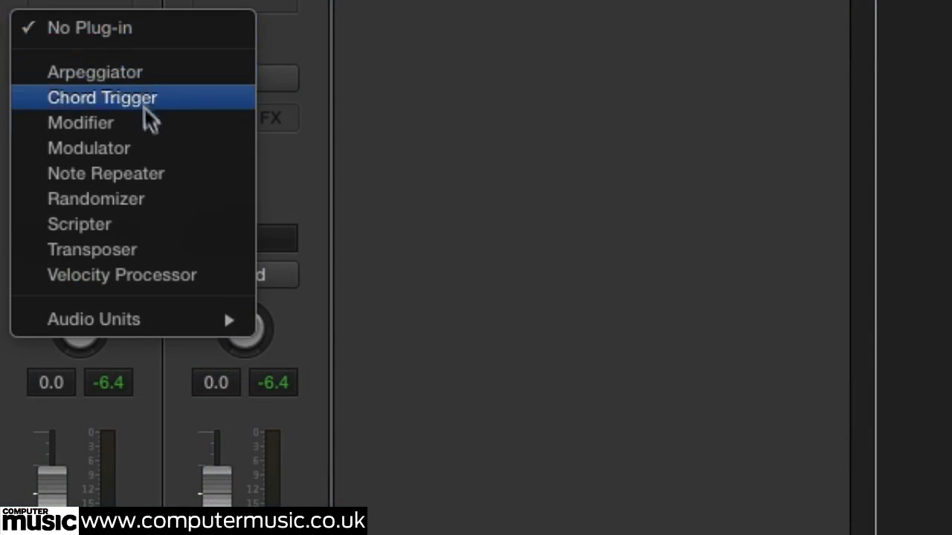
mouse_move(240, 322)
mouse_move(365, 327)
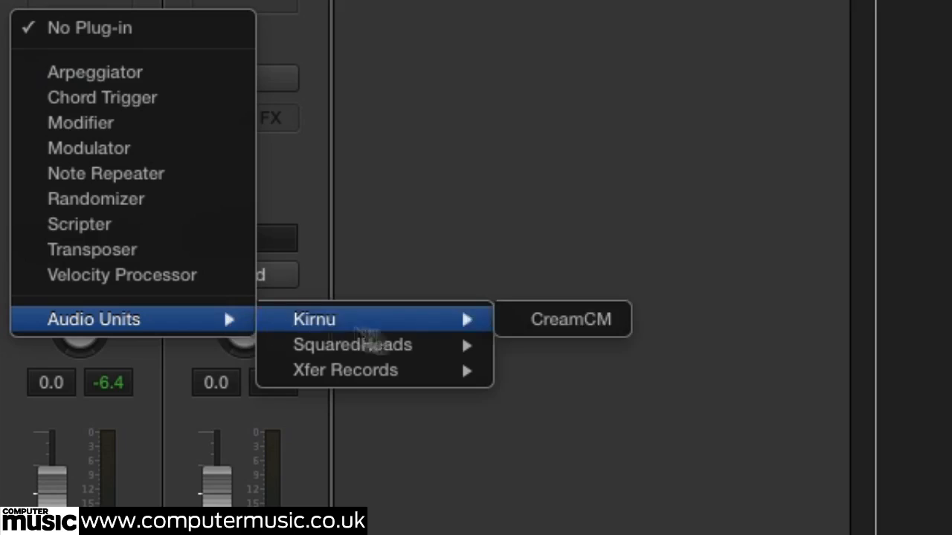
mouse_move(436, 357)
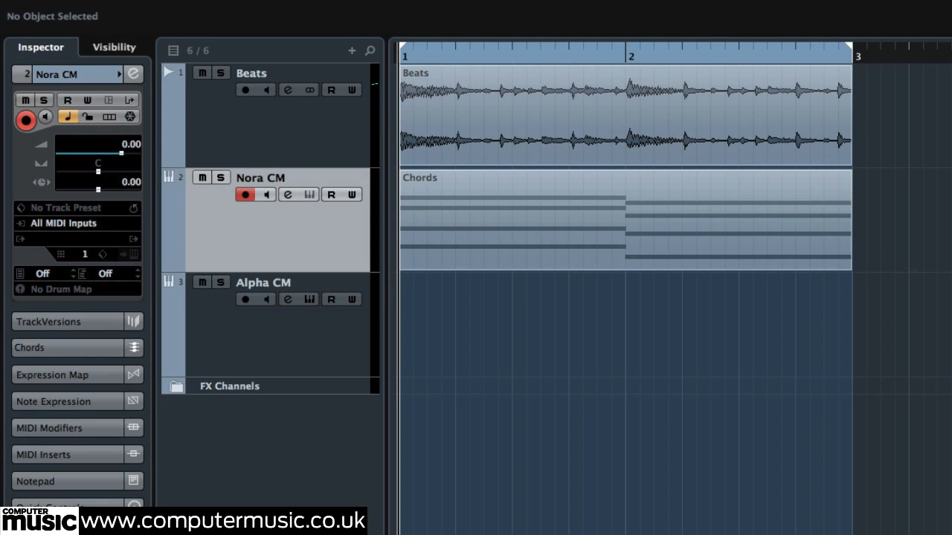
Step: In Cubase, play the Beats clip and select the Chords clip on the Nora CM track
click(310, 145)
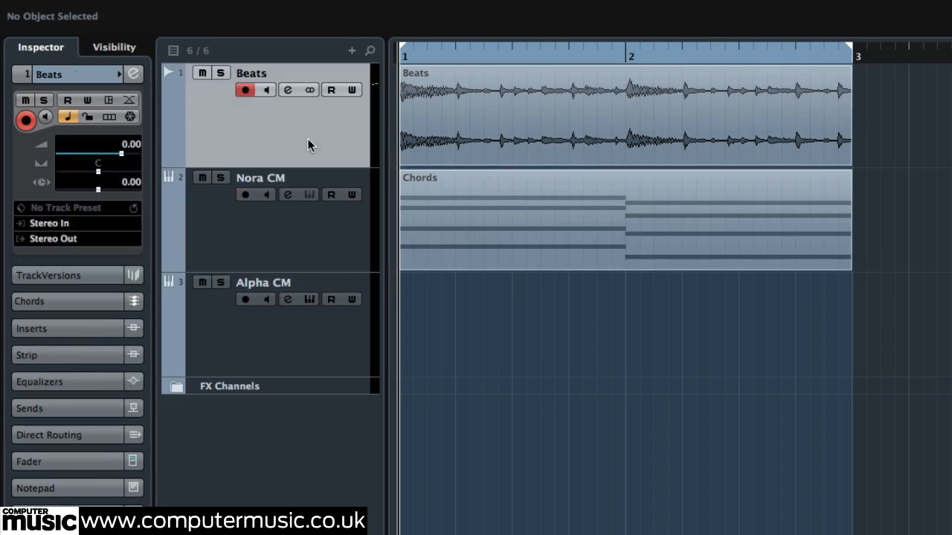
click(618, 134)
key(space)
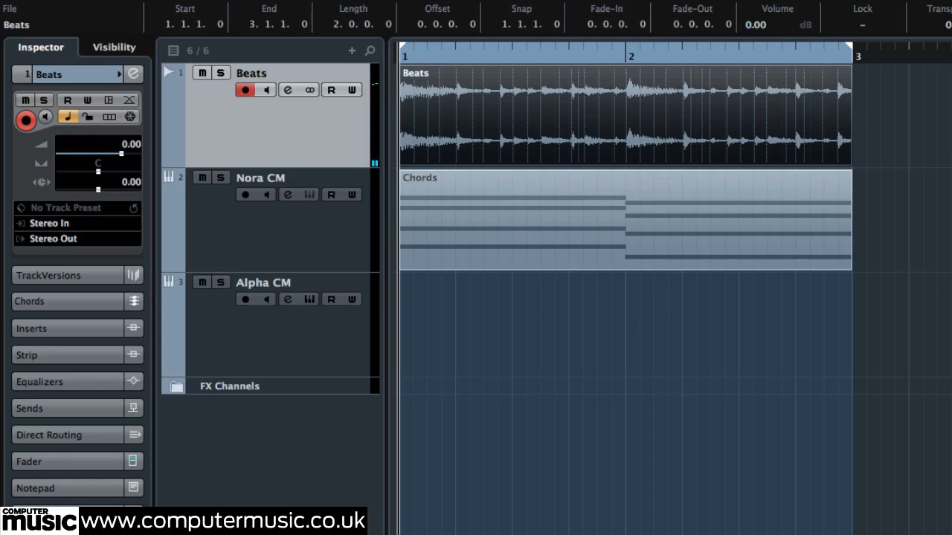
click(269, 238)
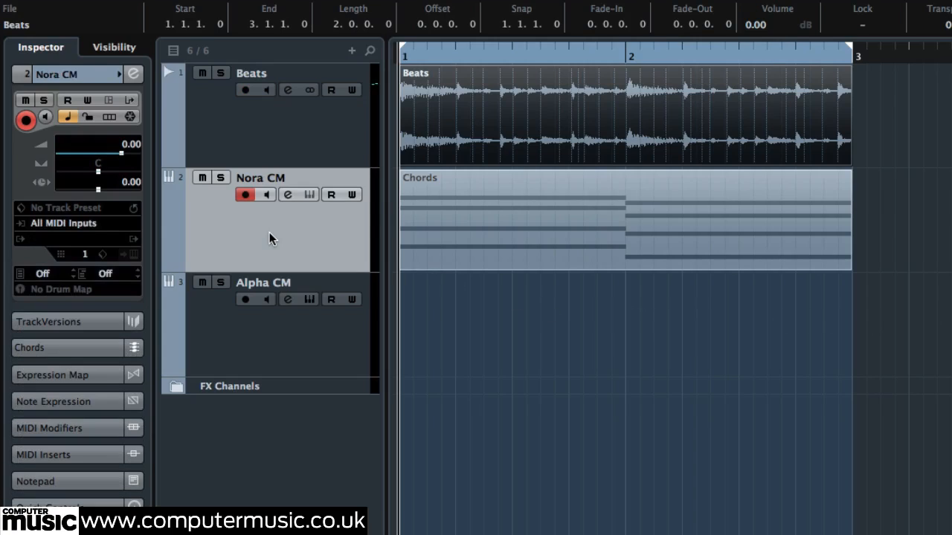
click(585, 250)
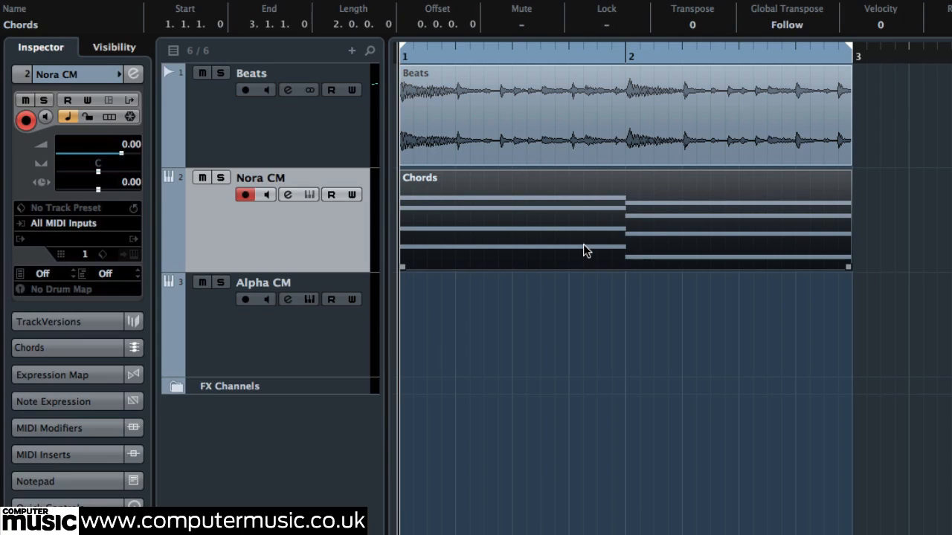
Step: Enable the Alpha CM track's audio sends to FX 1-CMVerb and FX 2-Wolfram
click(320, 335)
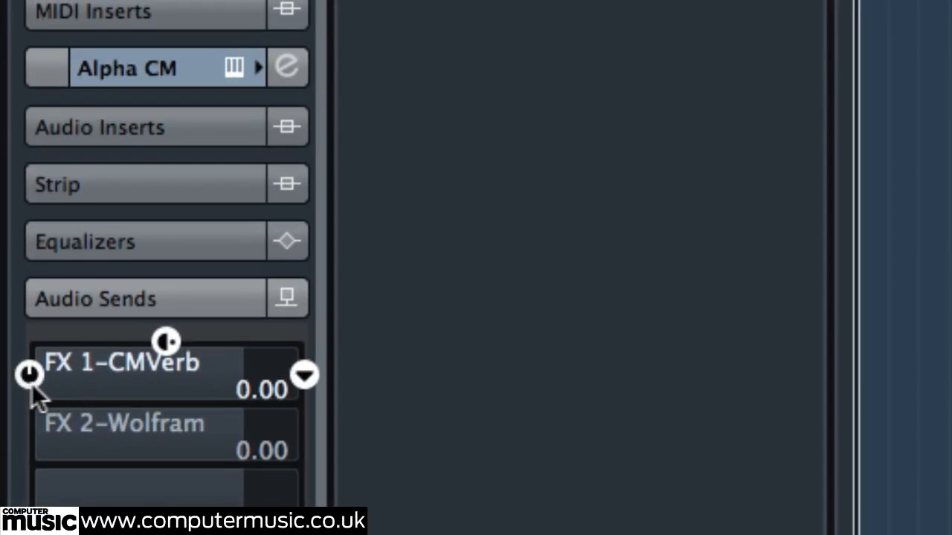
click(28, 376)
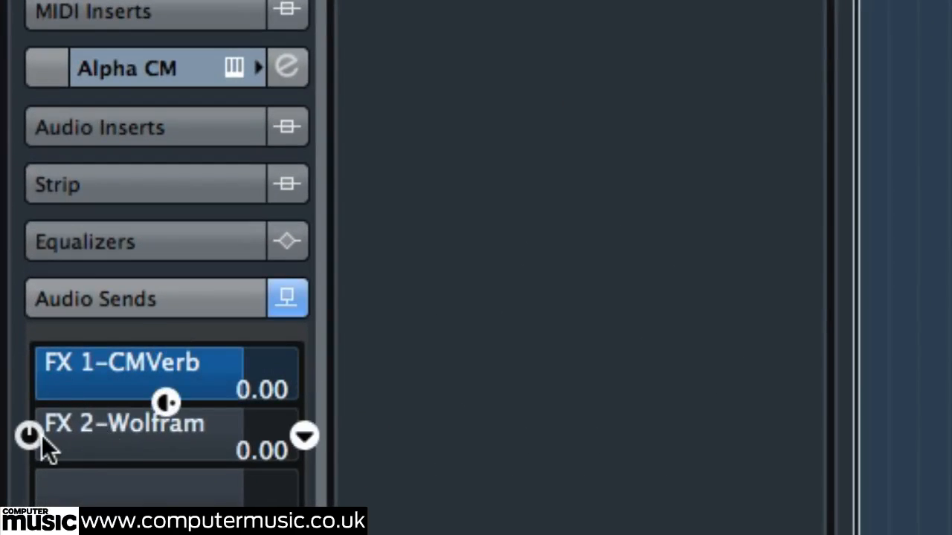
click(30, 436)
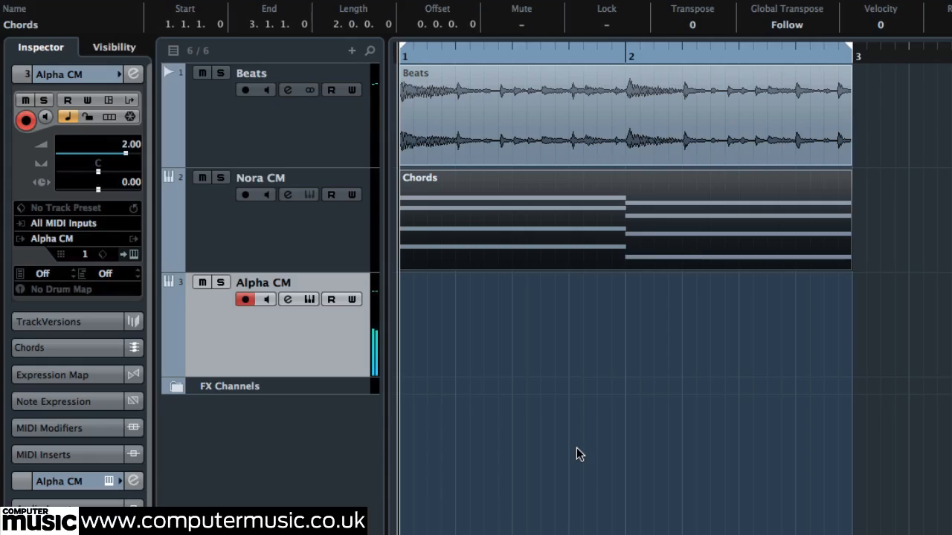
Step: Load the Nora instrument on the Nora CM track by searching the instrument list for "nora"
click(314, 246)
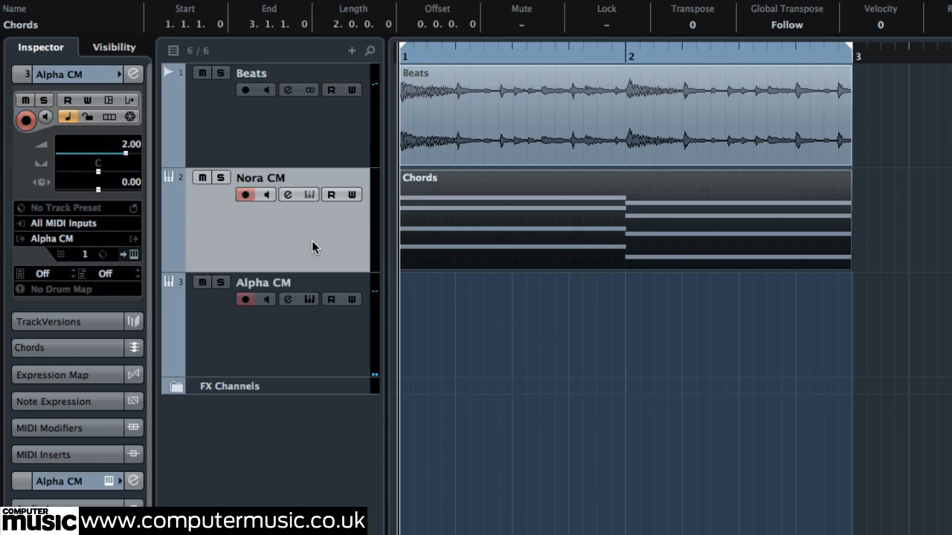
click(83, 240)
text(no)
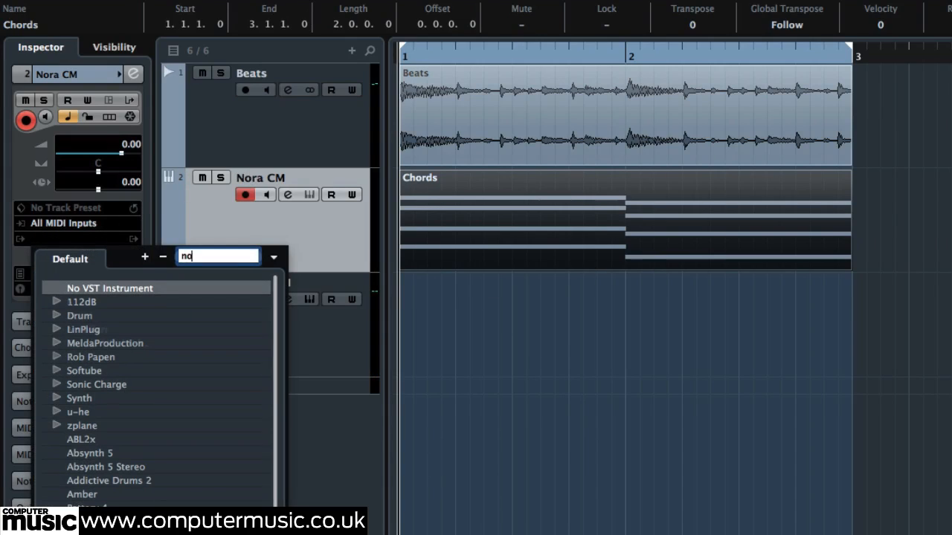
text(ra)
click(74, 289)
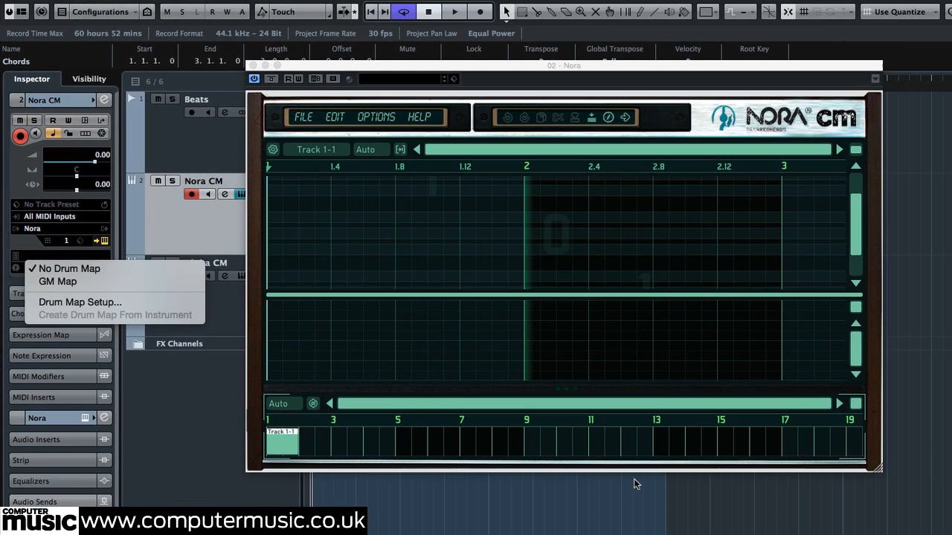
click(195, 225)
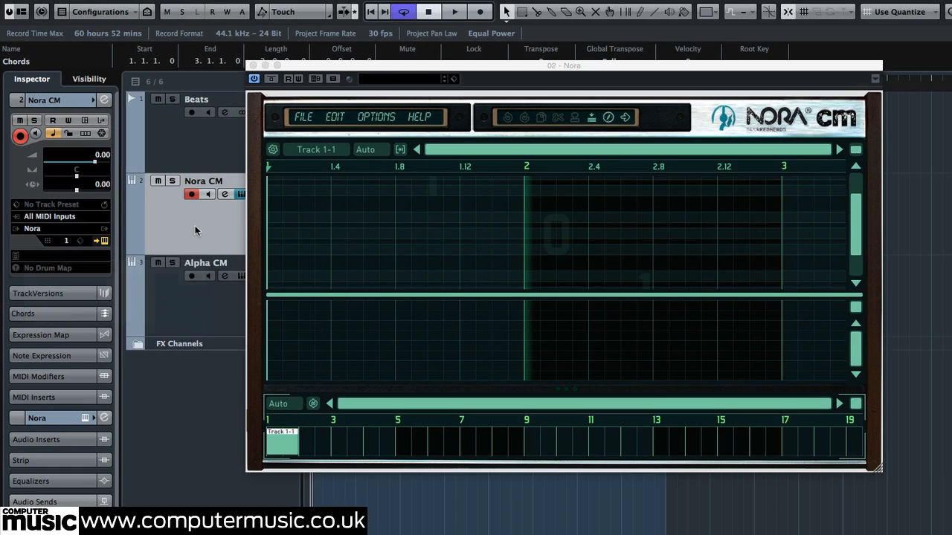
Step: Set the Alpha CM track's MIDI input to 02. Nora - MIDI Out and record-arm both instrument tracks
click(192, 293)
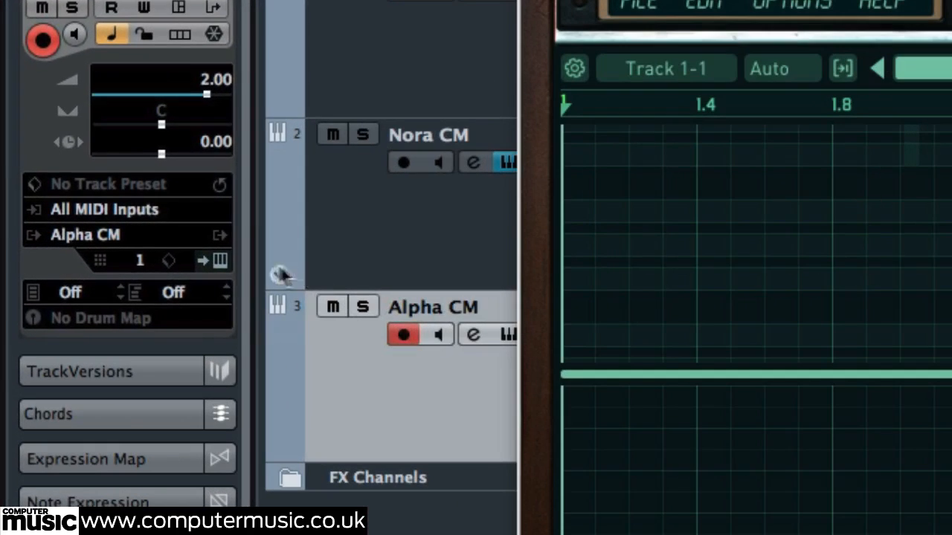
click(108, 209)
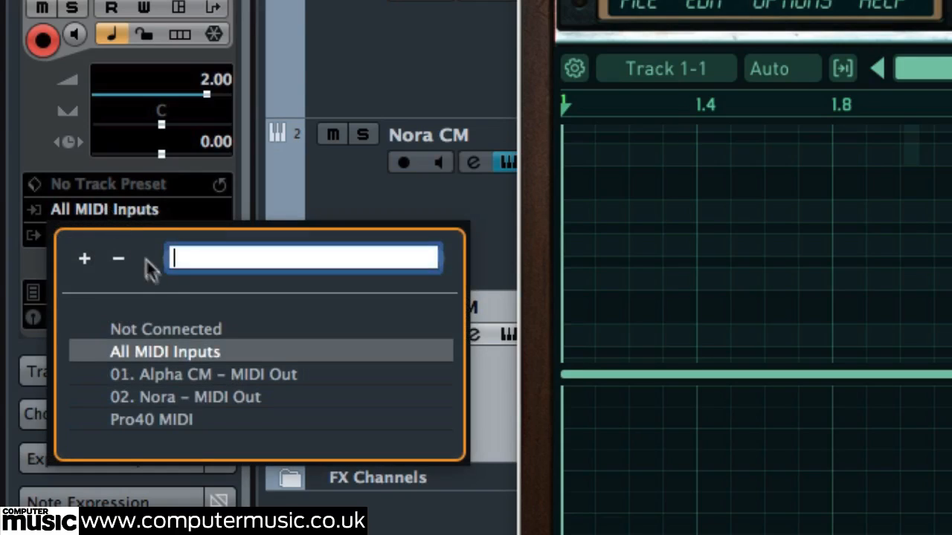
click(194, 396)
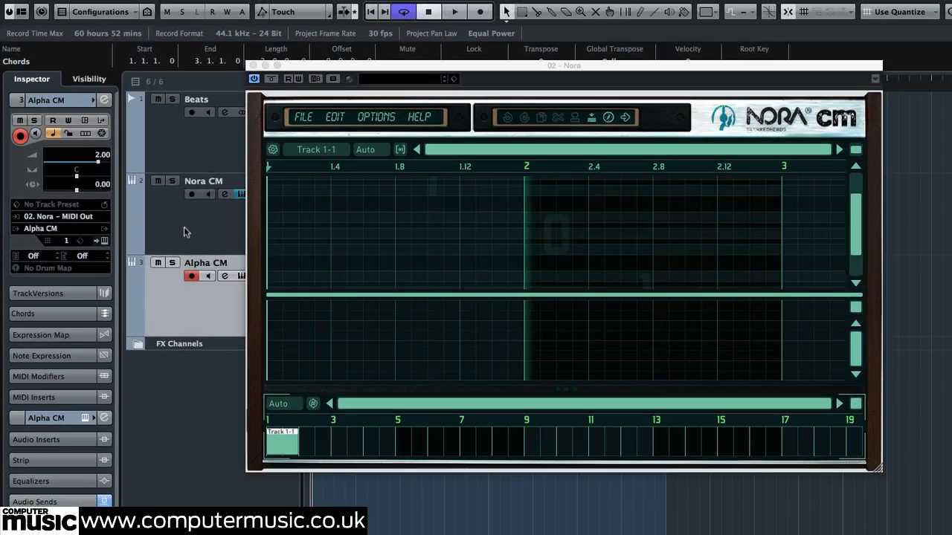
click(396, 240)
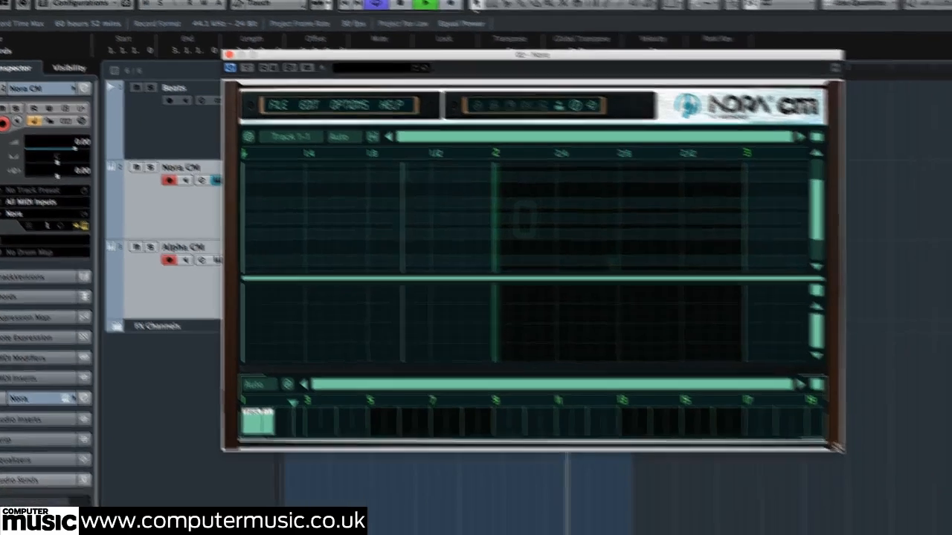
Step: Enlarge the Nora window, giving the note grid more height and a closer horizontal zoom
drag(880, 471, 862, 503)
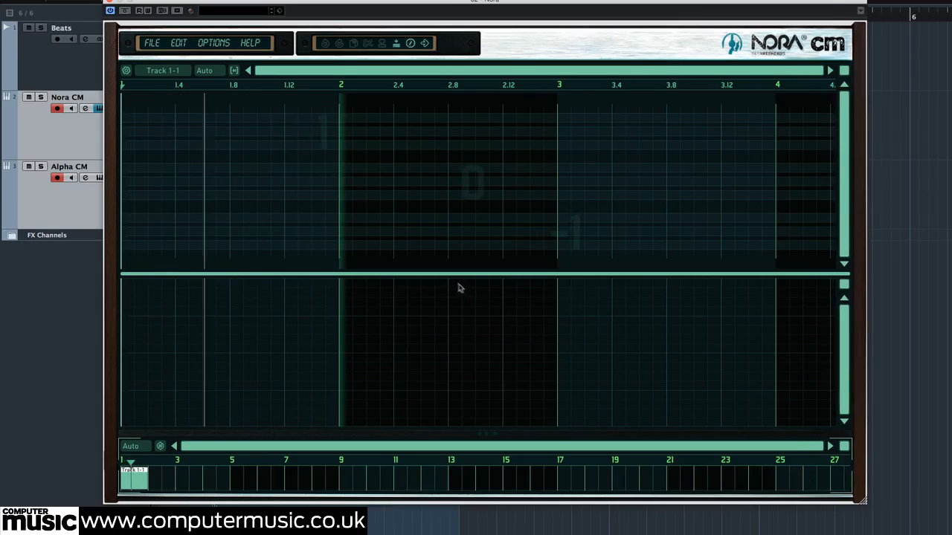
drag(444, 274, 444, 352)
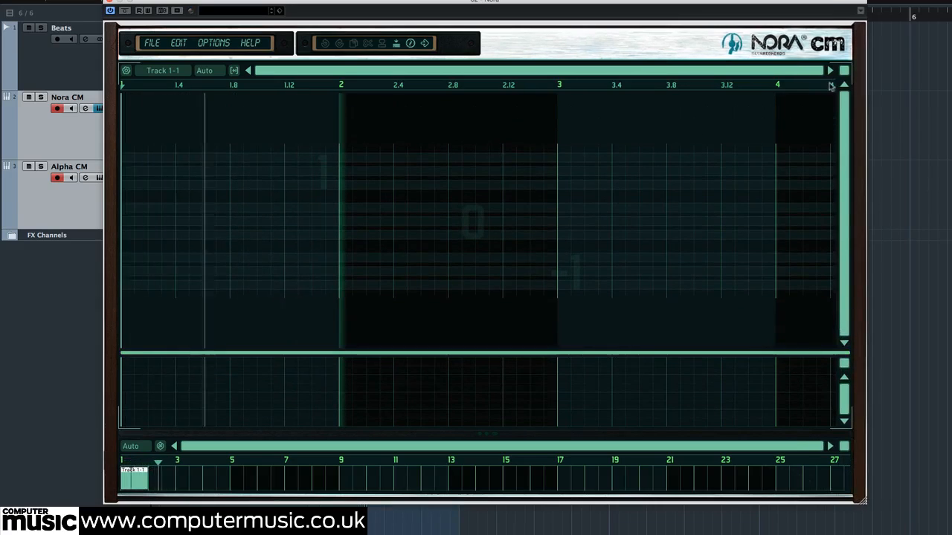
click(845, 71)
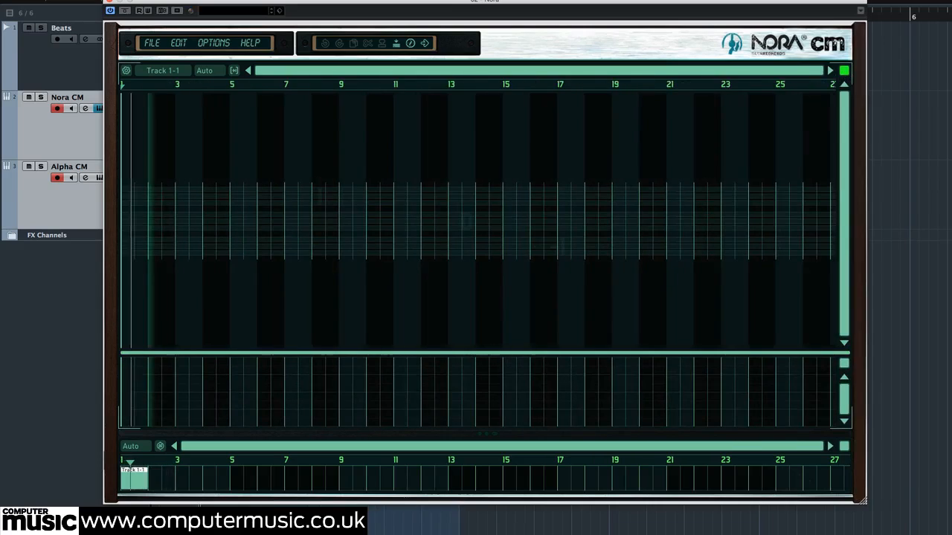
drag(845, 71, 608, 70)
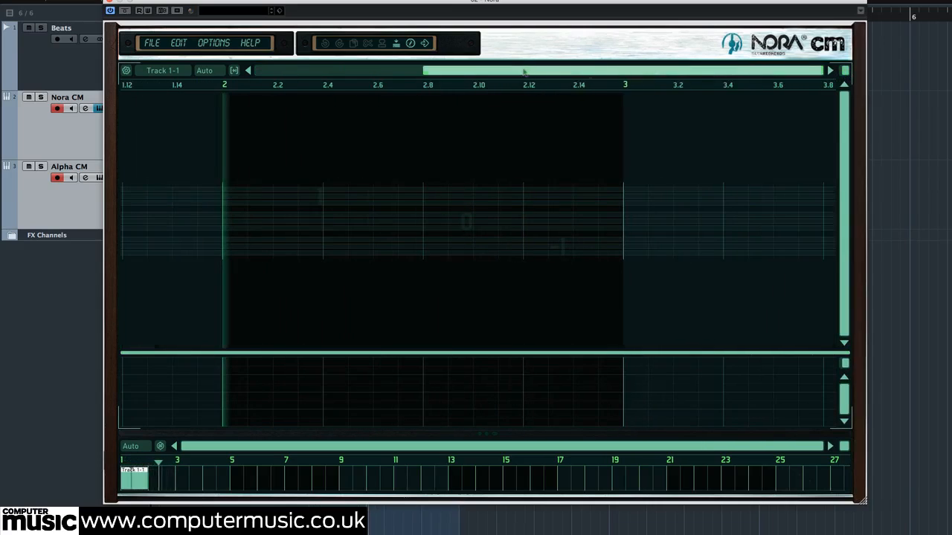
Step: Place four rising notes in the first half of the grid: octave 0's notes 1, 2, 3 at 1, 1.2, 1.4, and octave 1's note 1 at 1.6
drag(524, 71, 357, 72)
drag(844, 70, 838, 26)
drag(844, 122, 844, 142)
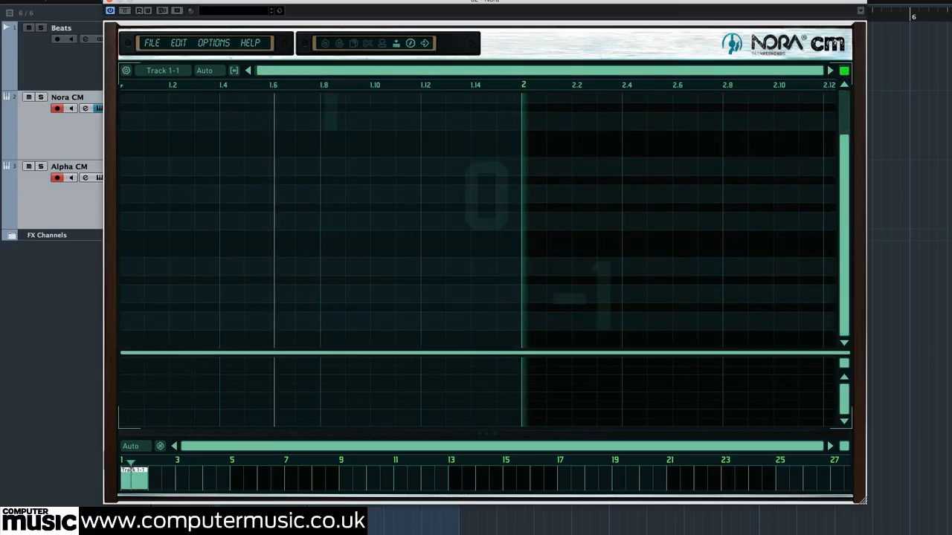
drag(844, 70, 821, 112)
double_click(843, 71)
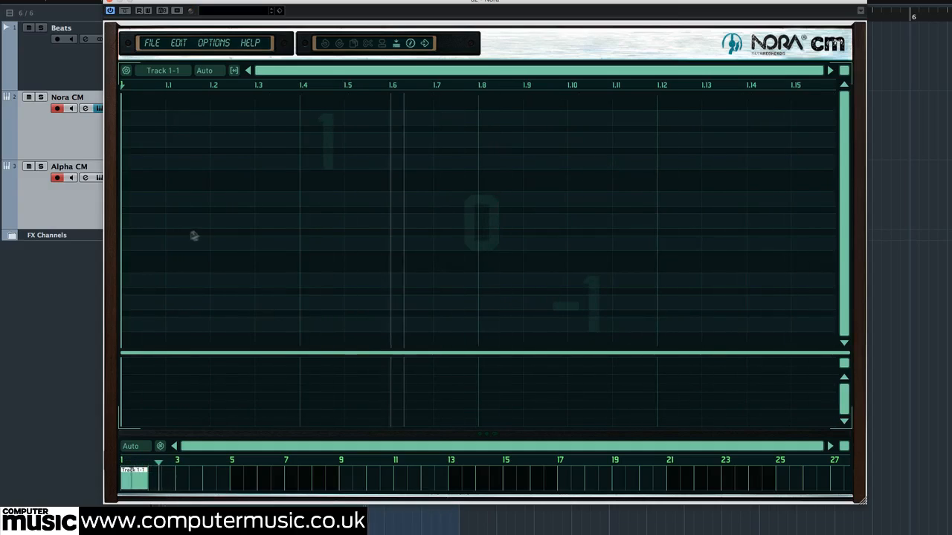
click(151, 243)
click(229, 222)
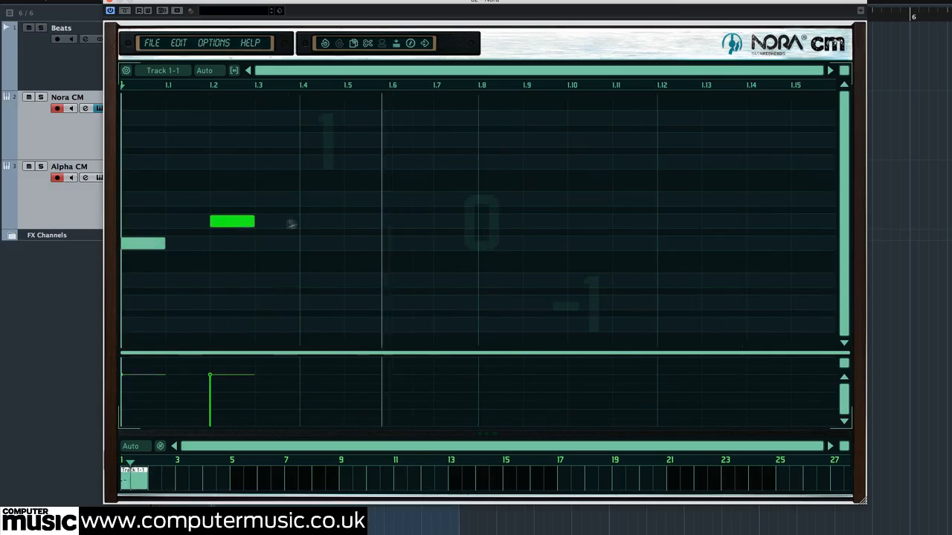
click(322, 199)
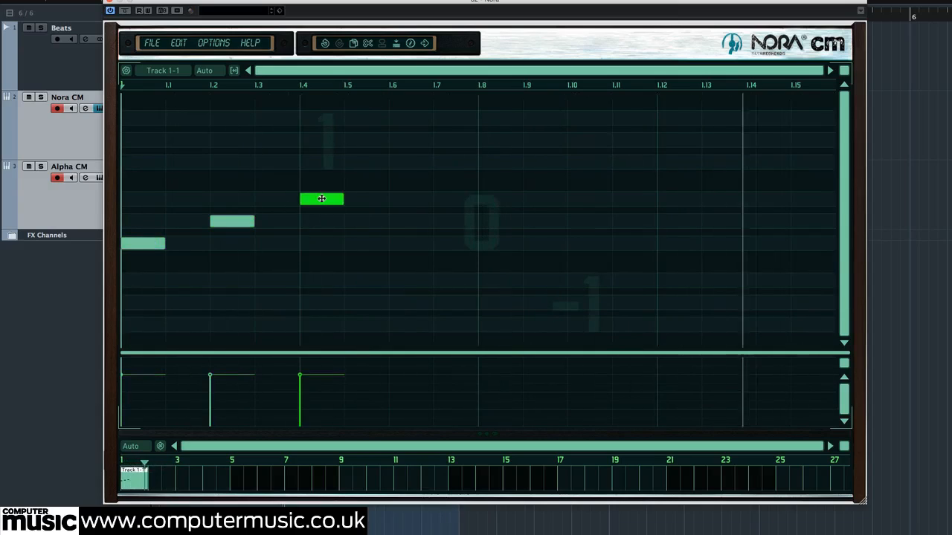
click(412, 163)
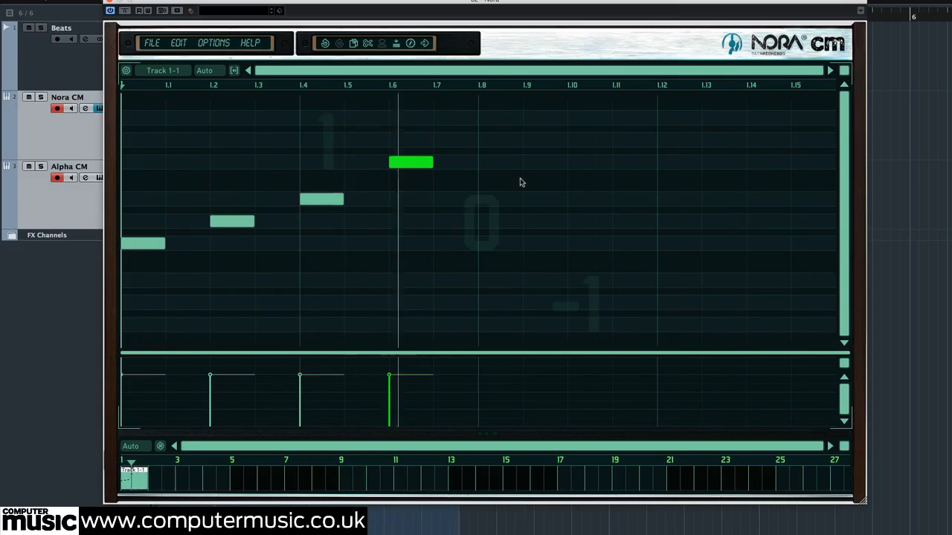
Step: Fill the second half with octave 0's notes 1 and 2 at 1.8 and 1.10, octave 1's note 1 at 1.12, and octave 0's note 3 at 1.14
click(503, 243)
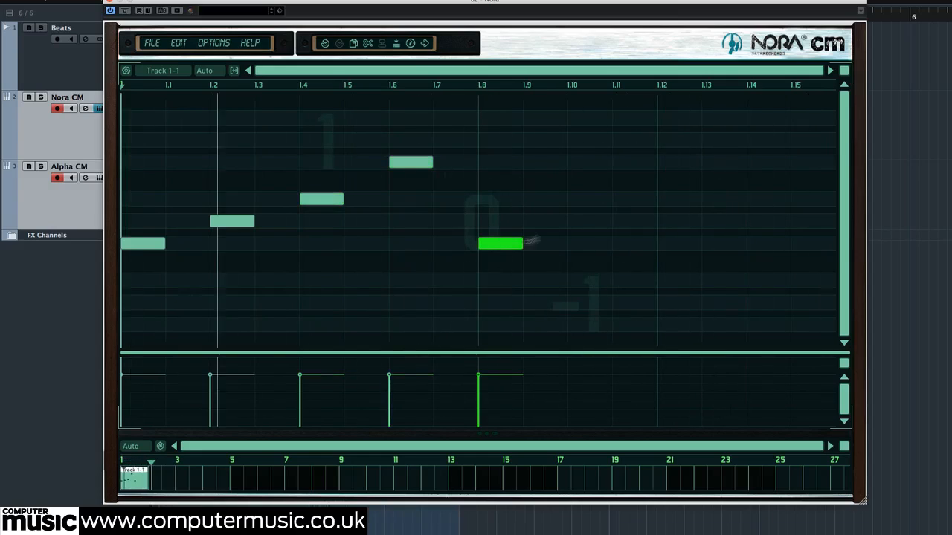
click(590, 221)
click(680, 163)
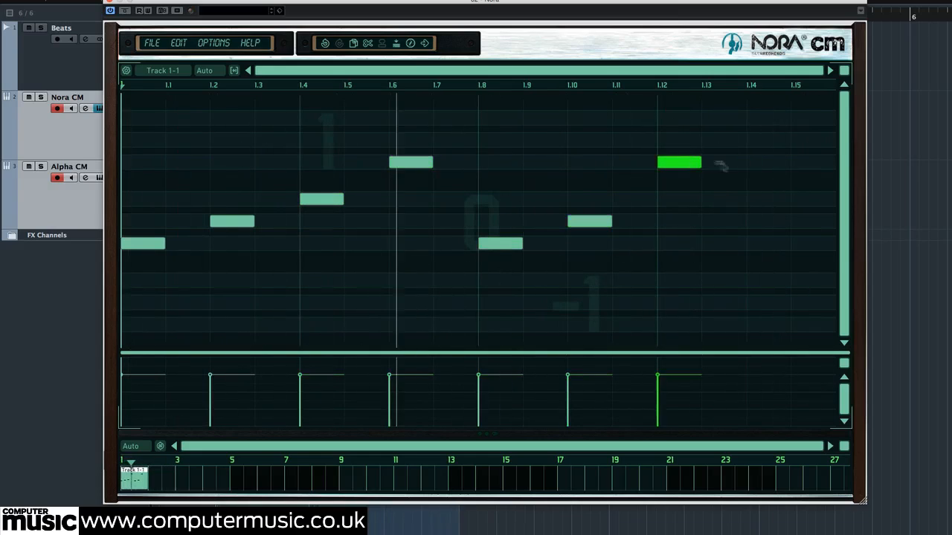
click(771, 199)
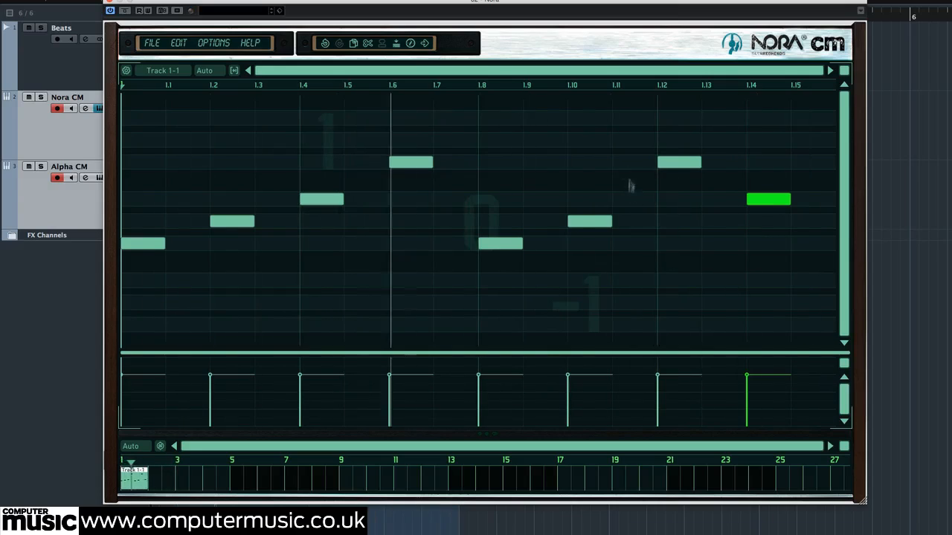
Step: Add octave 1's third note at 1.15, removing the one tried at 1.11, and octave -1's first note at 1.1
click(635, 117)
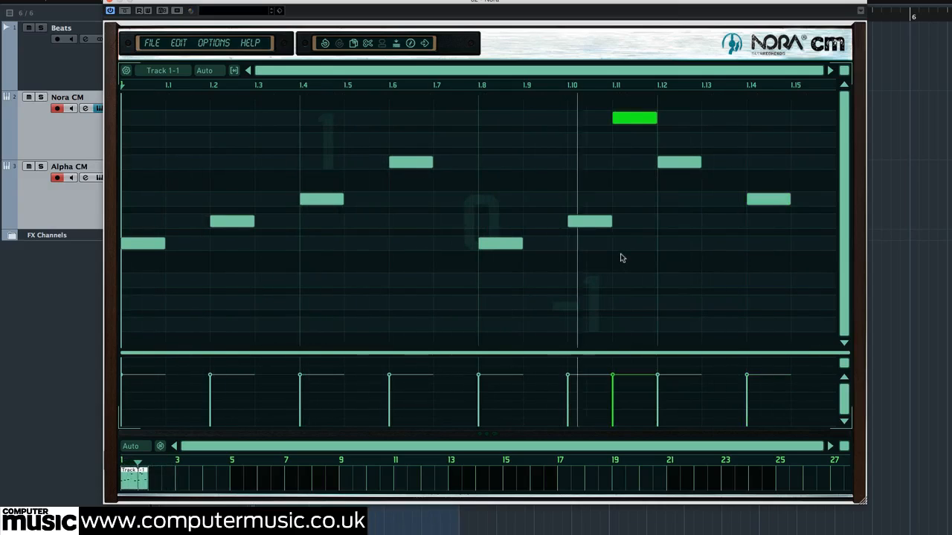
double_click(635, 121)
click(813, 120)
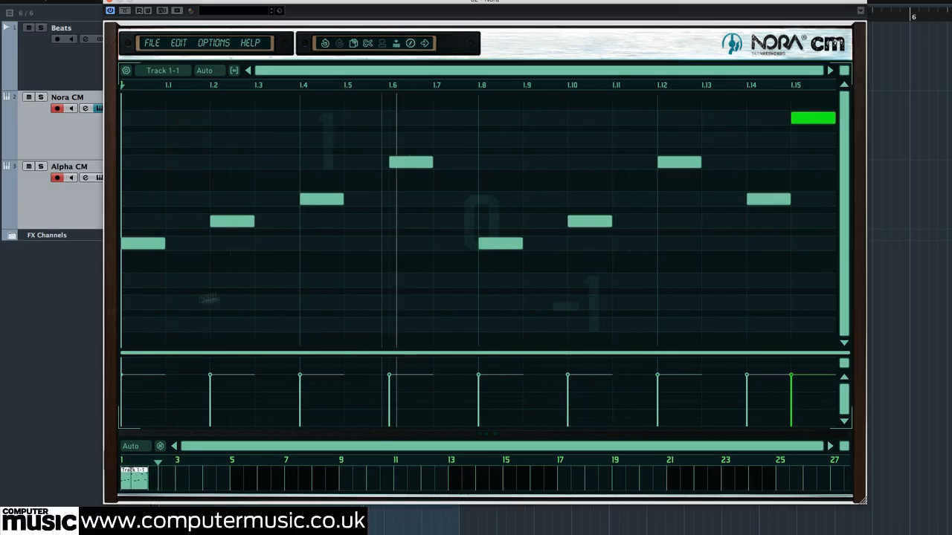
click(200, 325)
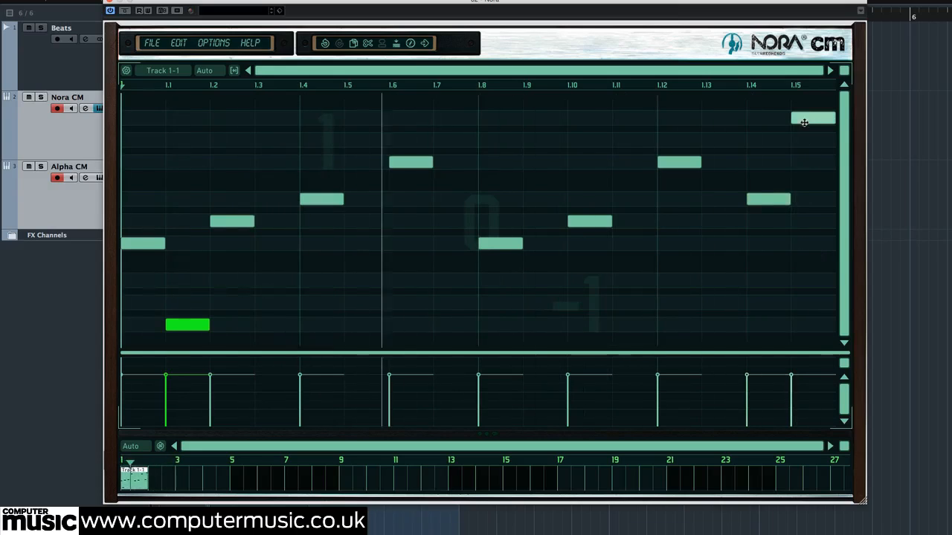
Step: Remove the 1.15 note, and add octave 1's second note at 1.13, its third at 1.11, and octave 0's first note at 1.15
click(725, 120)
click(813, 118)
click(717, 139)
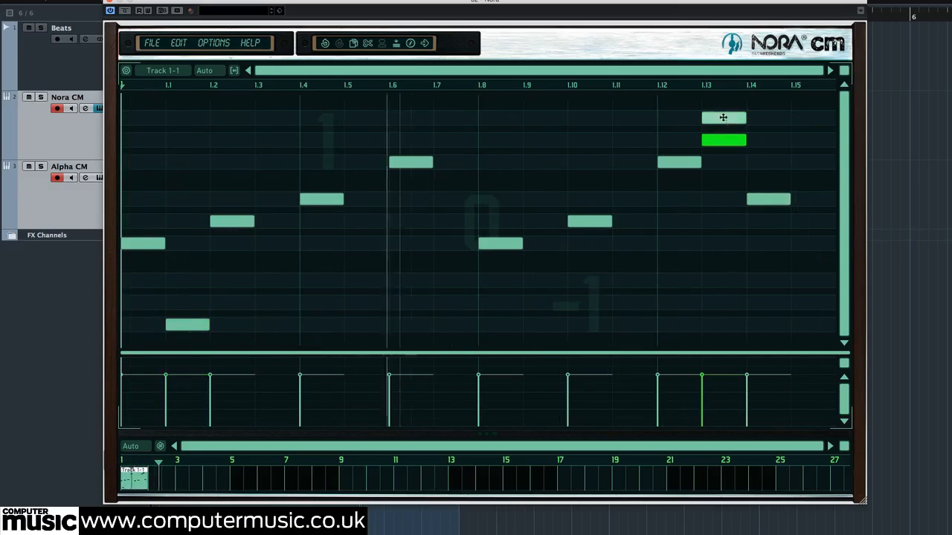
click(724, 117)
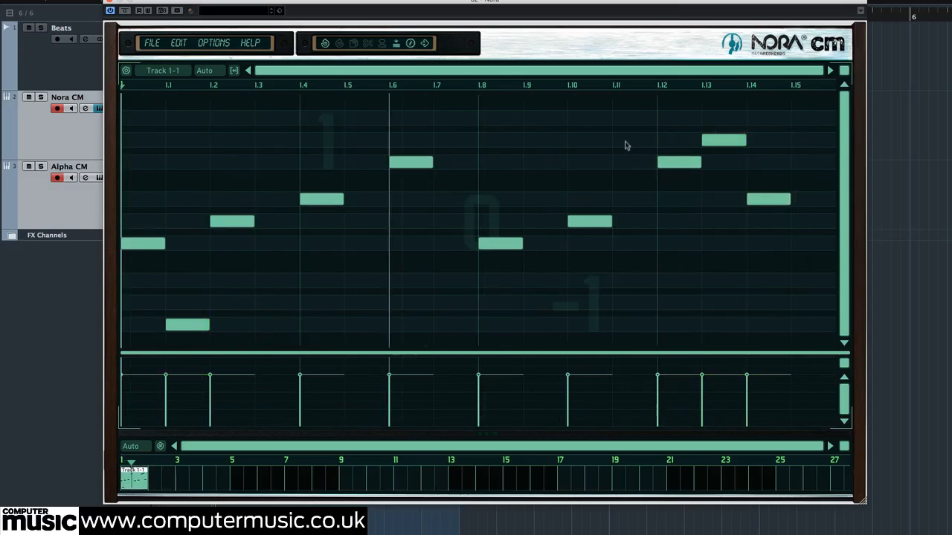
click(634, 118)
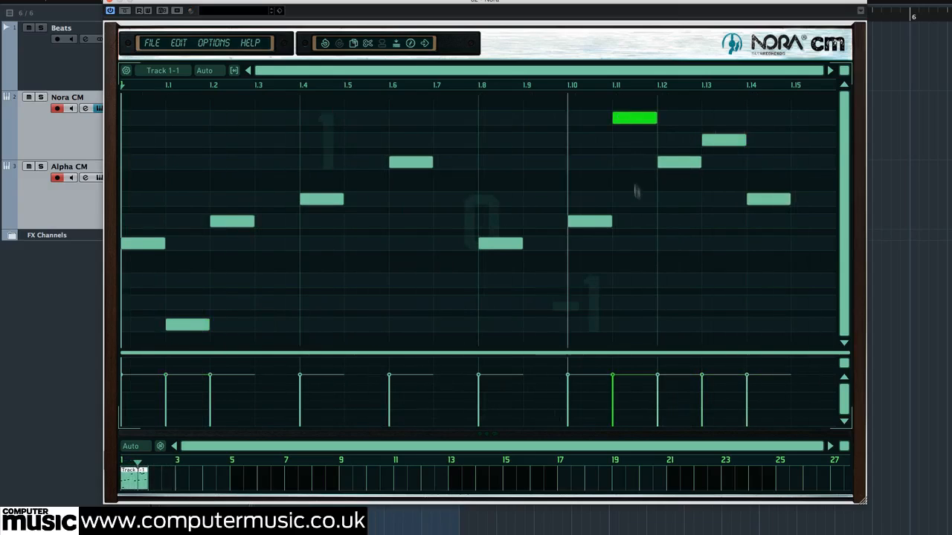
click(806, 248)
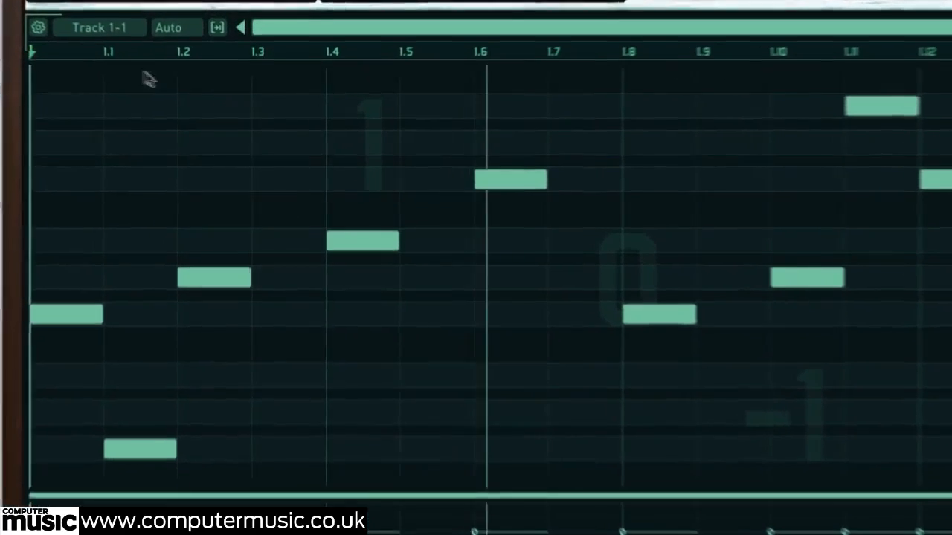
Step: Increase the phrase's number of notes per octave to 4 and fit all three octaves in the grid
click(21, 20)
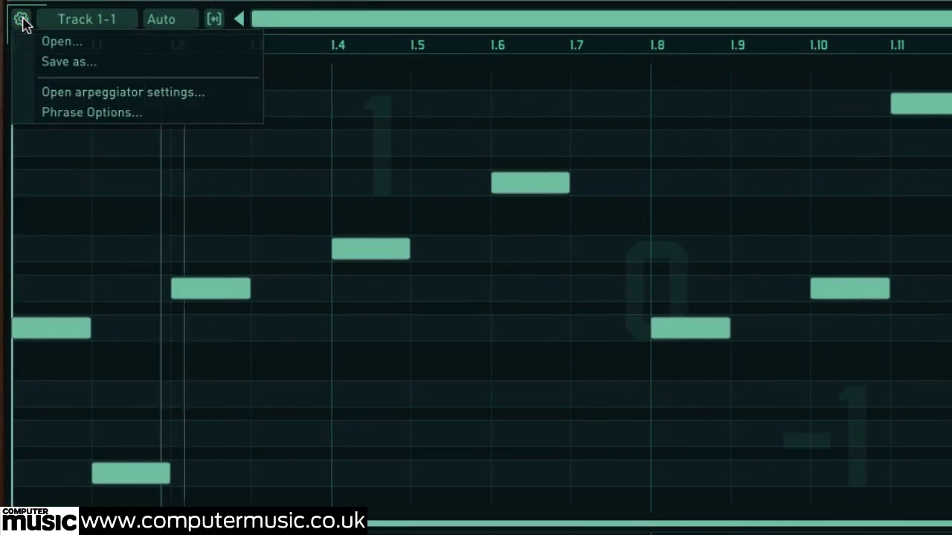
click(89, 113)
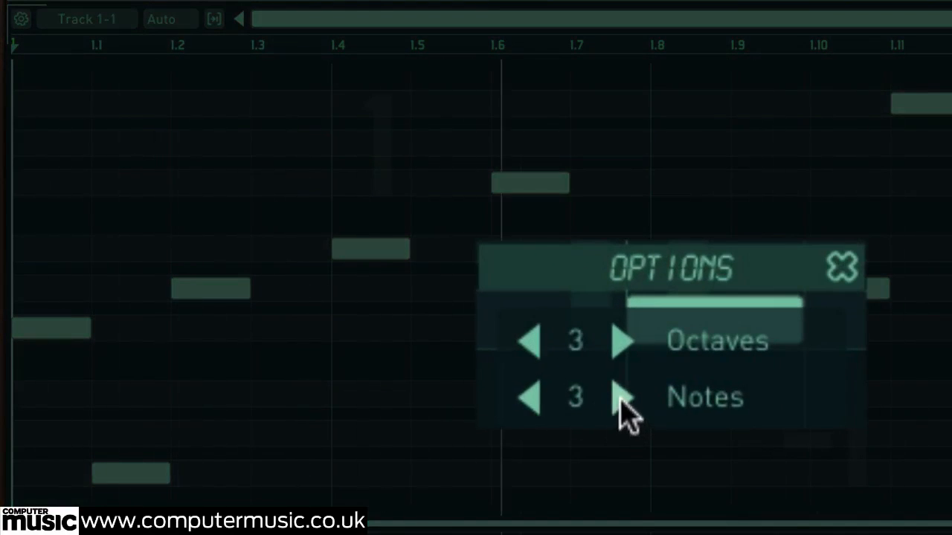
click(622, 402)
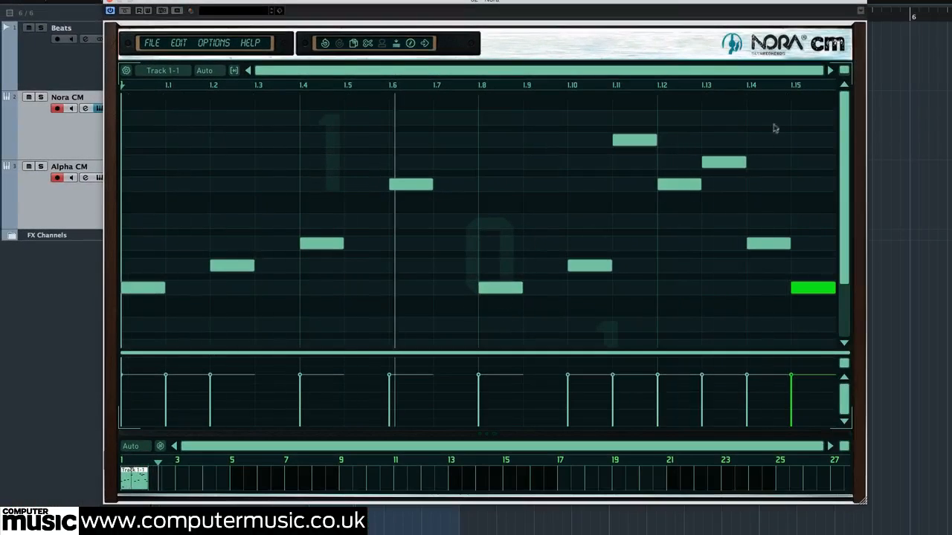
click(844, 70)
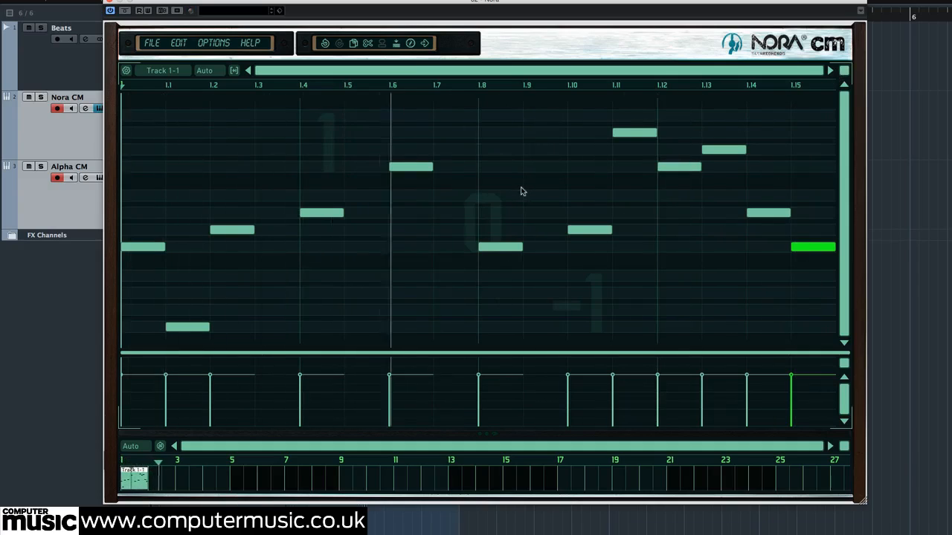
Step: Stack chords by adding octave 1's note 3 and octave -1's note 2 at 1.4, and octave -1's note 2 and octave 0's note 4 at 1.11
click(322, 133)
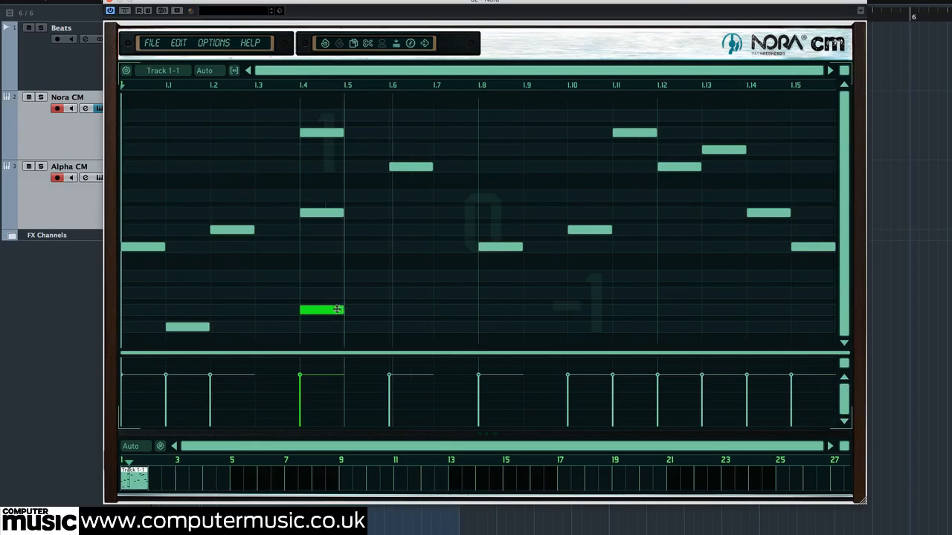
click(636, 307)
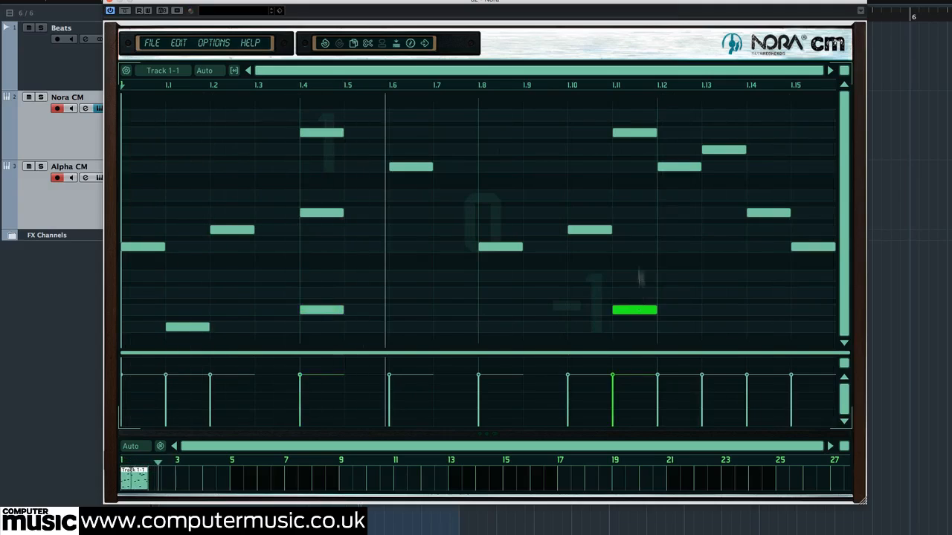
click(629, 198)
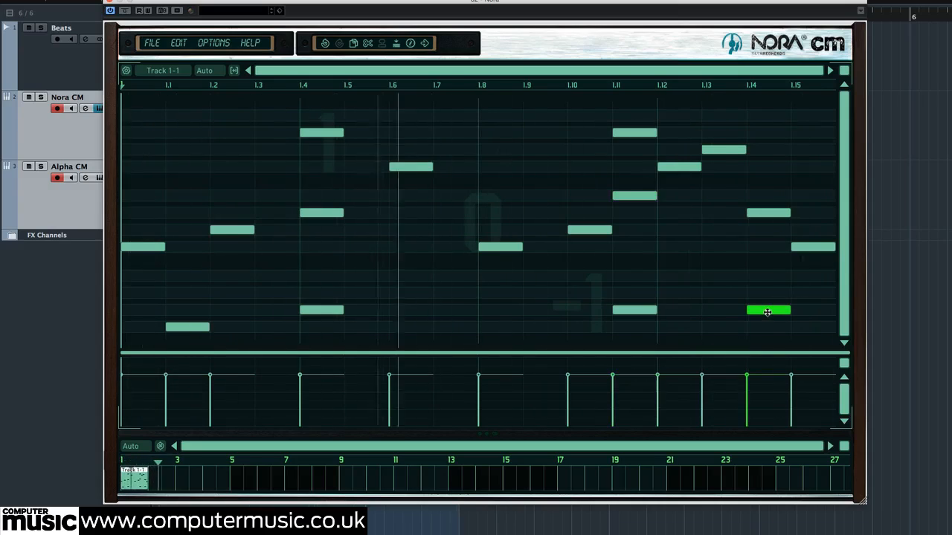
click(765, 310)
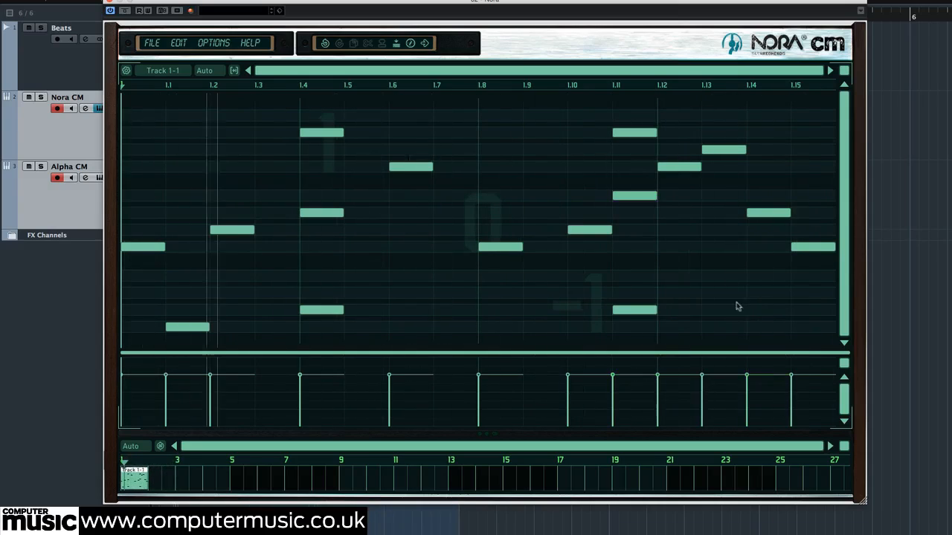
click(731, 250)
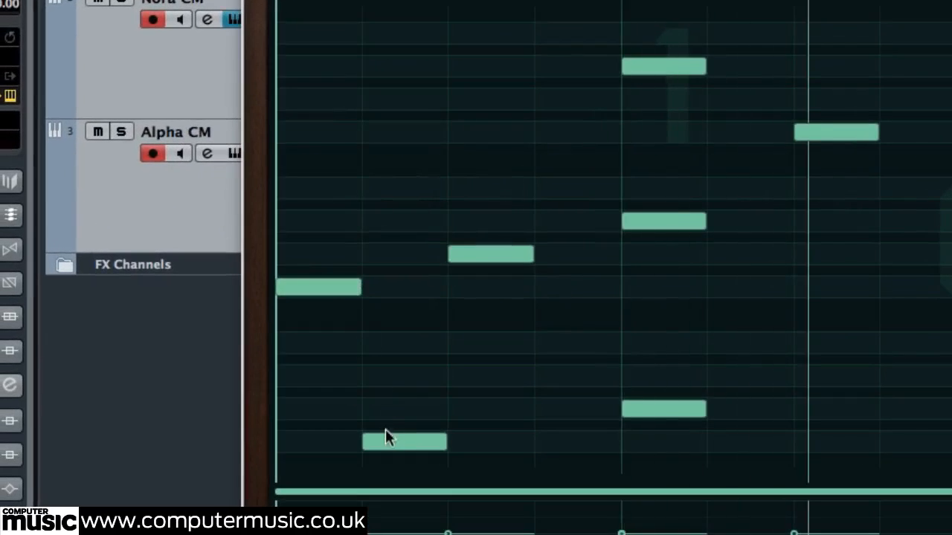
Step: Replace the notes at 1.1 and 1.2 so the first four steps alternate between octave 0's notes 1 and 4
click(179, 327)
click(485, 256)
click(424, 287)
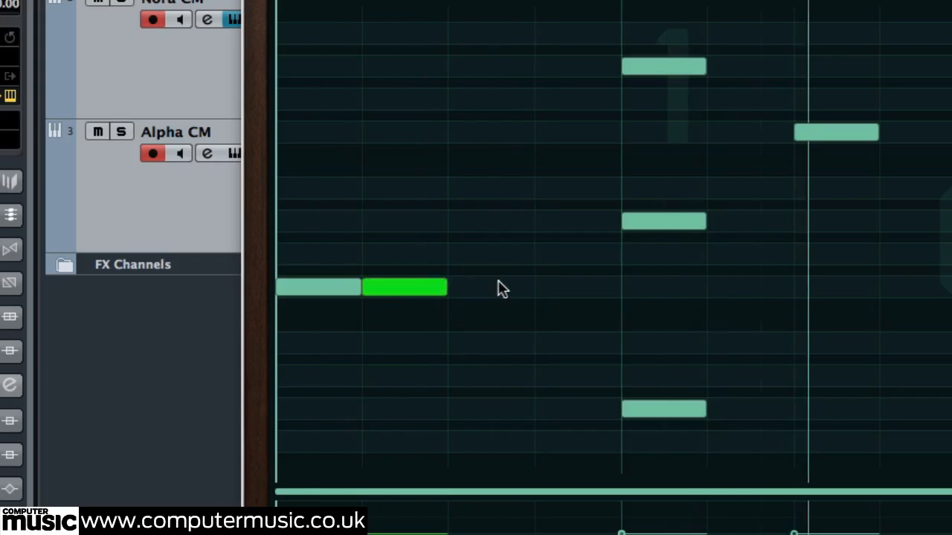
click(482, 287)
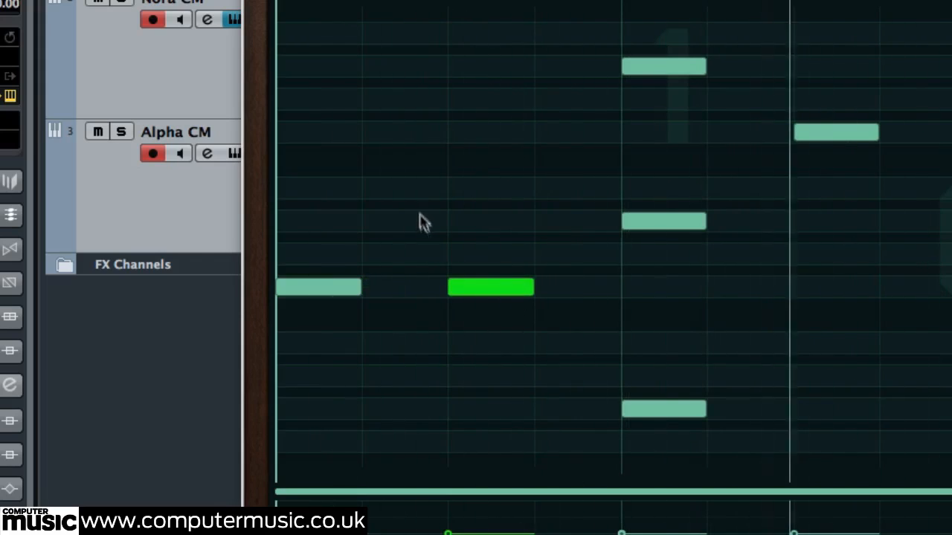
click(588, 183)
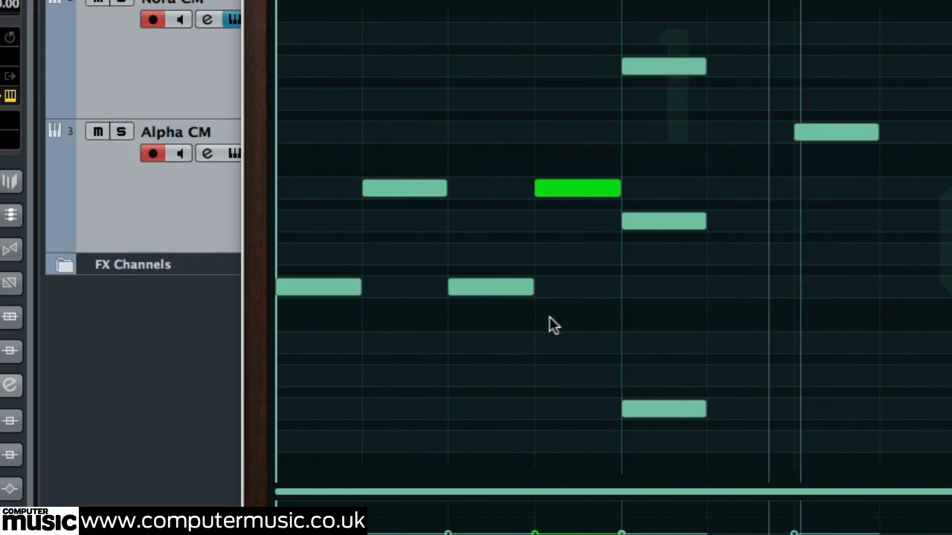
Step: Move the four-step alternating pattern up to octave 1, using its note 1 at 1 and 1.2 and its note 4 at 1.1 and 1.3
click(340, 286)
click(393, 190)
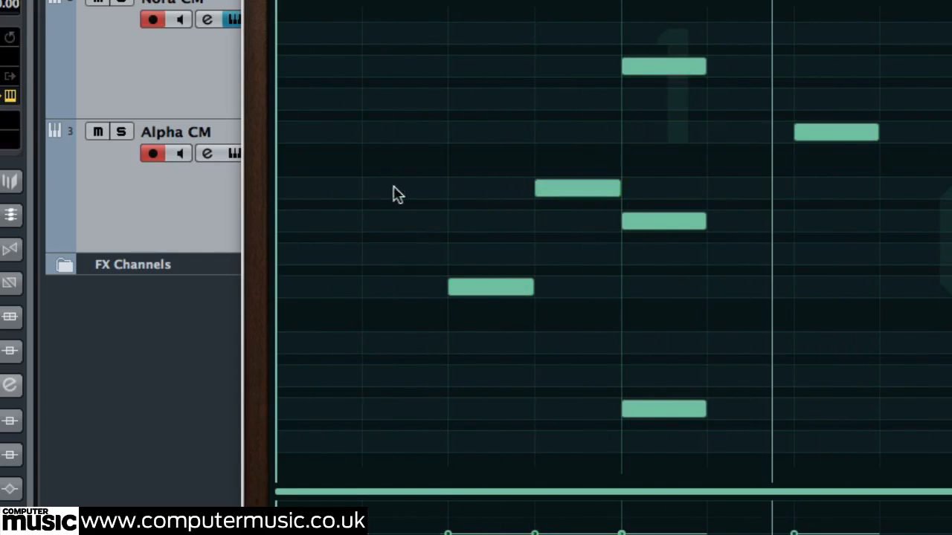
click(342, 130)
click(403, 30)
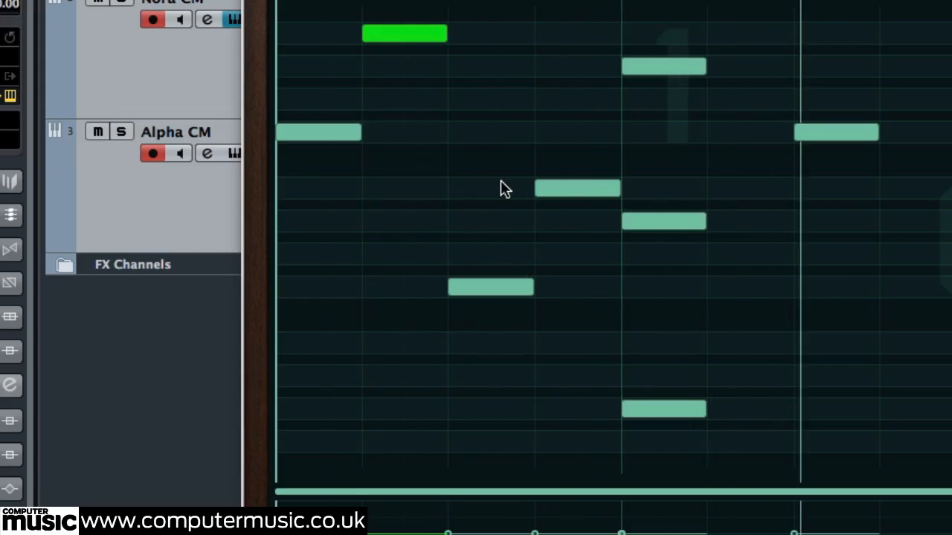
click(496, 287)
click(519, 135)
click(557, 188)
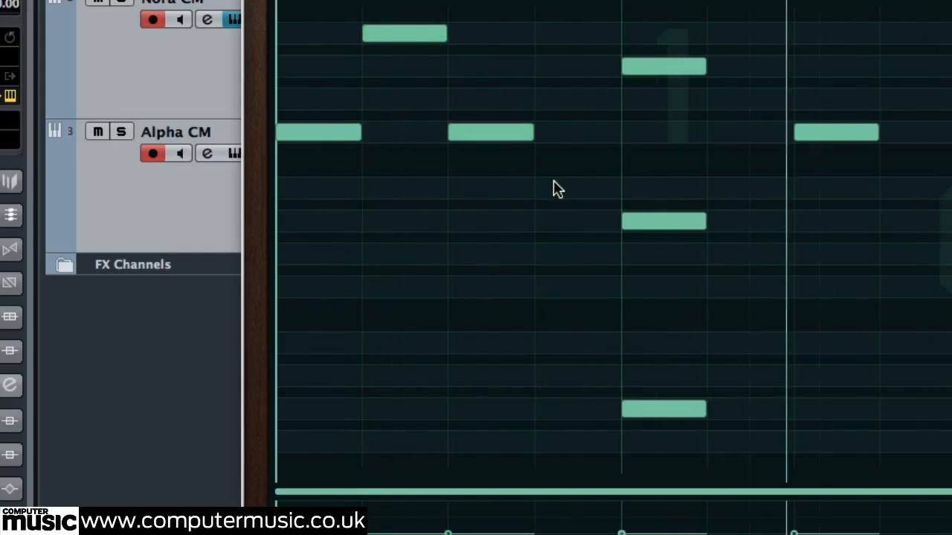
click(568, 35)
Step: Move the four-step alternating pattern down to octave -1, with note 1 at 1 and 1.2 and note 4 at 1.1 and 1.3
click(500, 440)
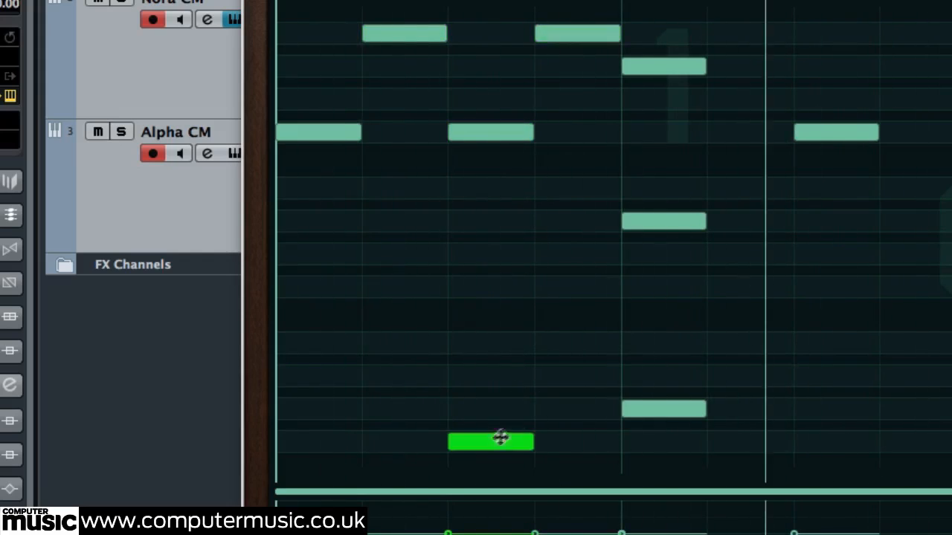
click(565, 342)
click(501, 128)
click(580, 34)
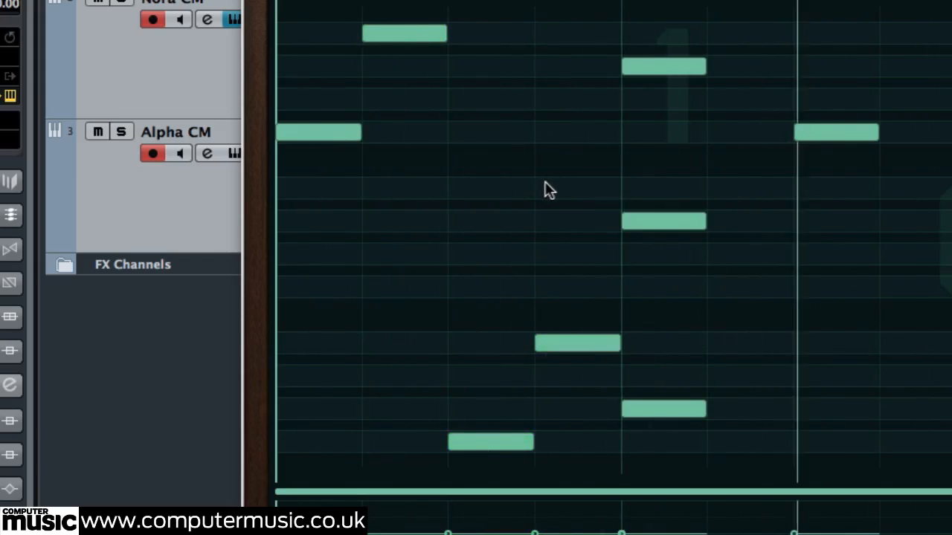
click(336, 442)
click(398, 343)
click(351, 128)
click(396, 35)
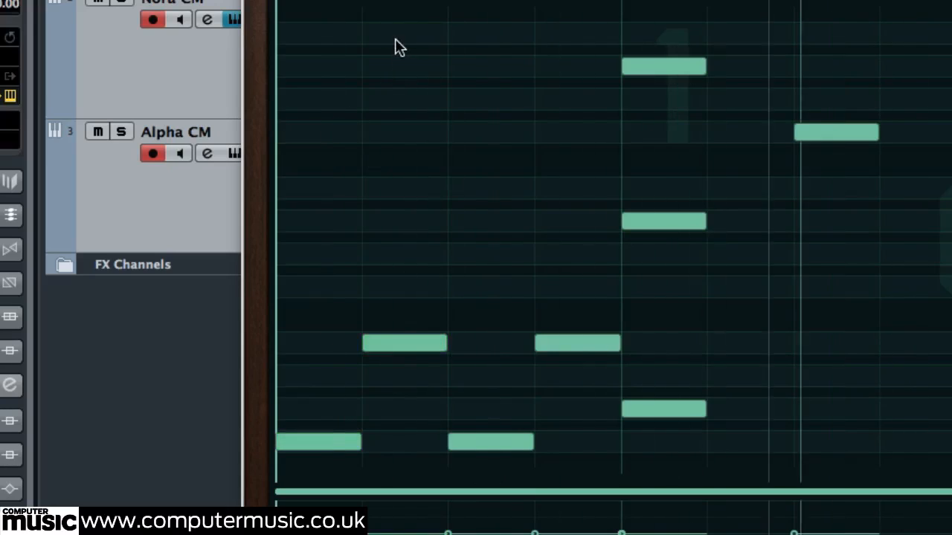
Step: Move the note at 1.3 from octave -1's note 4 up to octave 1's note 4
key(space)
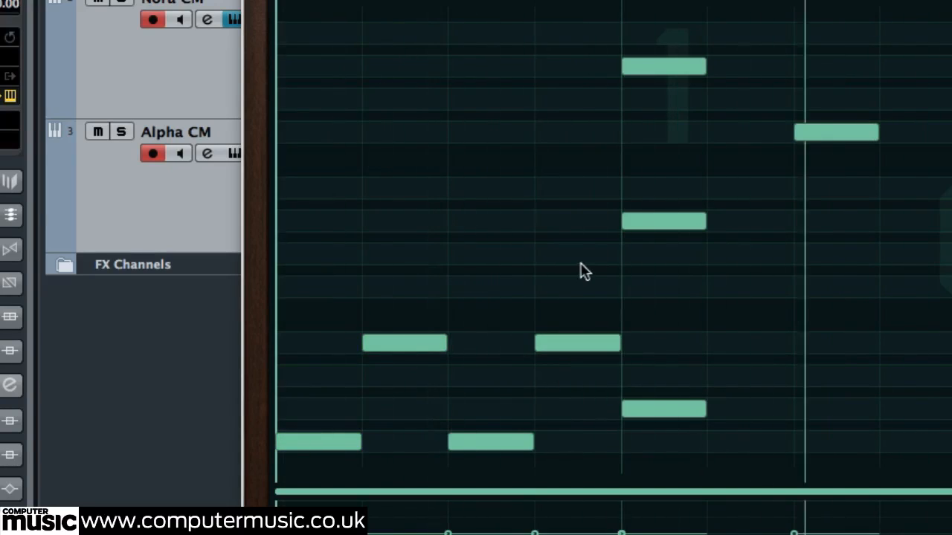
click(585, 341)
click(577, 34)
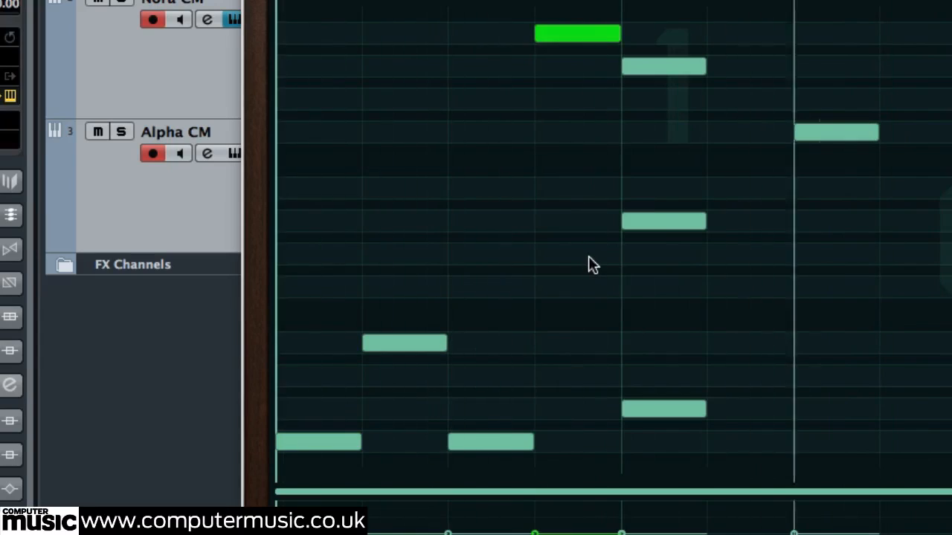
Step: Move the note at 1.3 down to octave 0's note 4 and the note at 1.1 up to octave 1's note 1
click(580, 187)
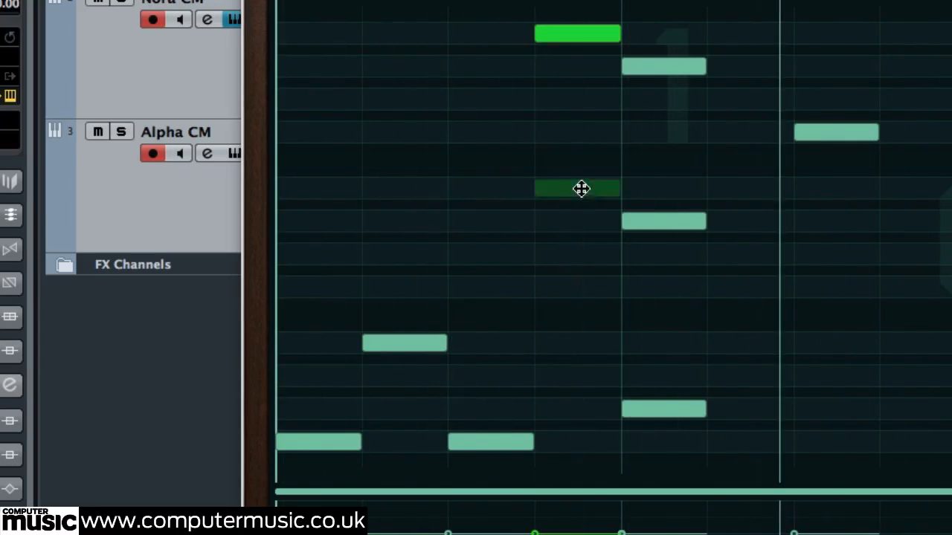
click(574, 34)
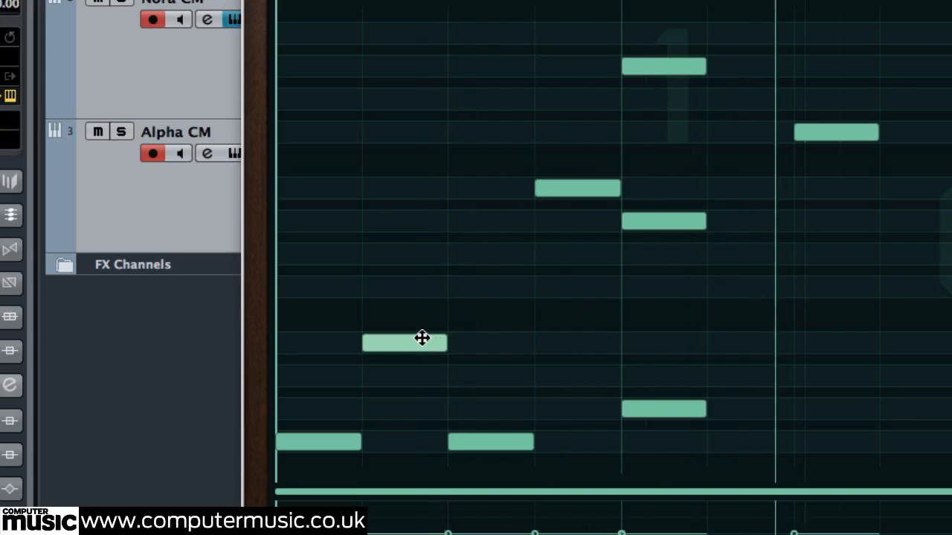
click(421, 342)
click(414, 66)
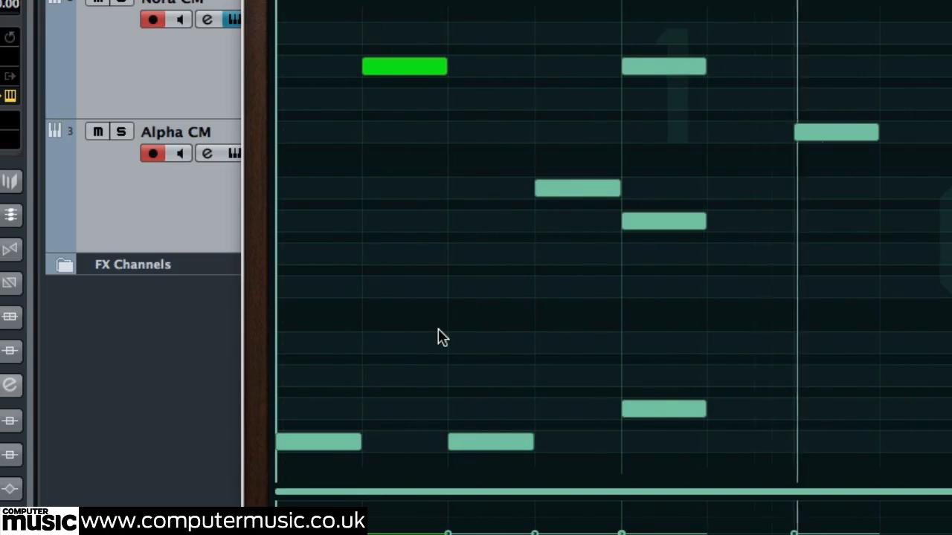
click(397, 124)
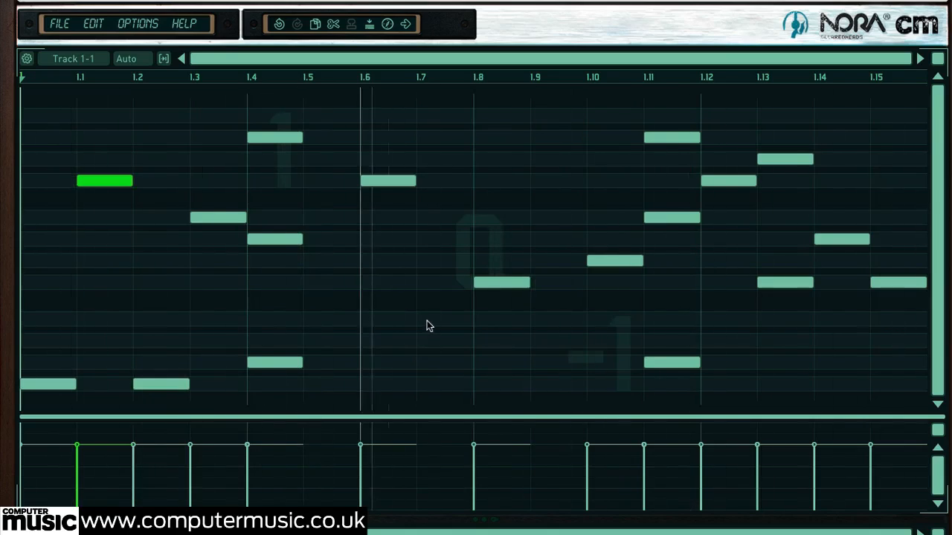
Step: Add a note at 1.7 on octave 0's note 3 and move it down to octave -1's note 1
click(440, 239)
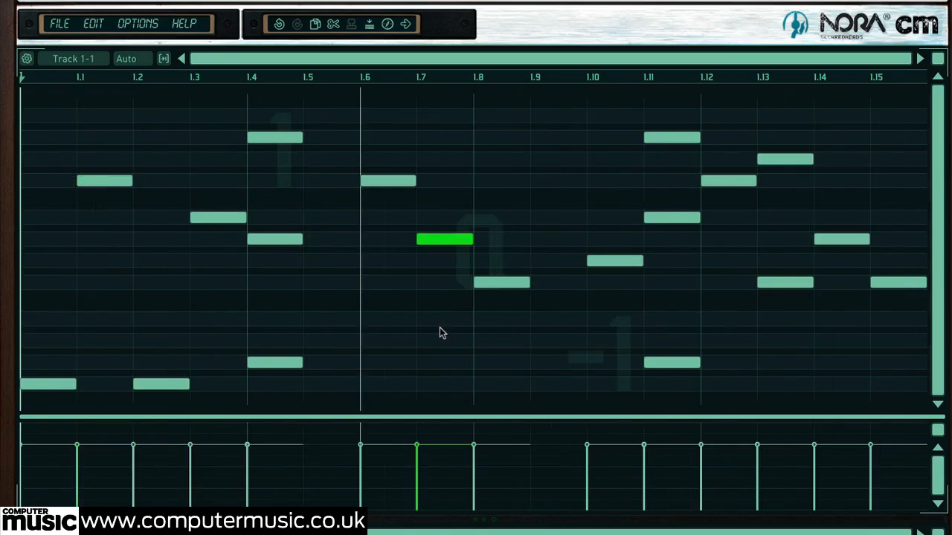
drag(444, 297, 447, 347)
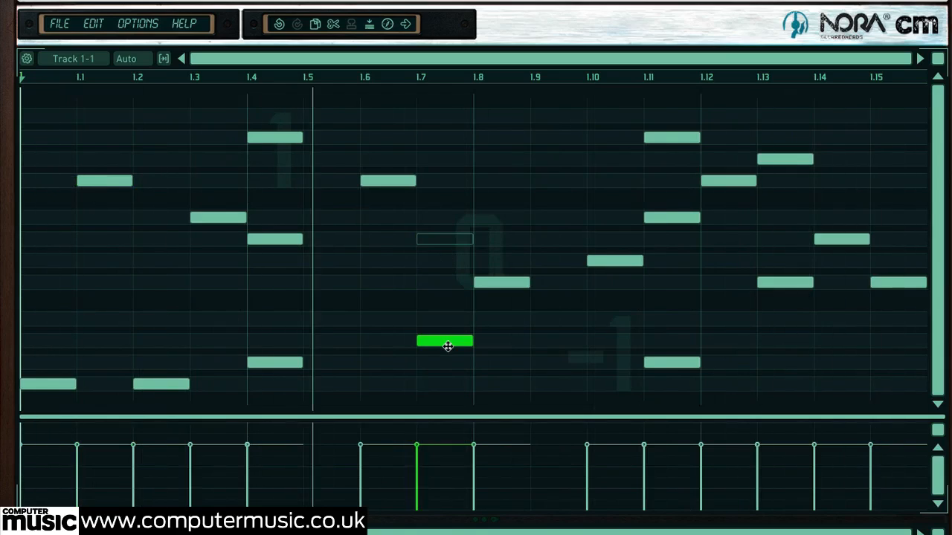
key(Down)
key(Down)
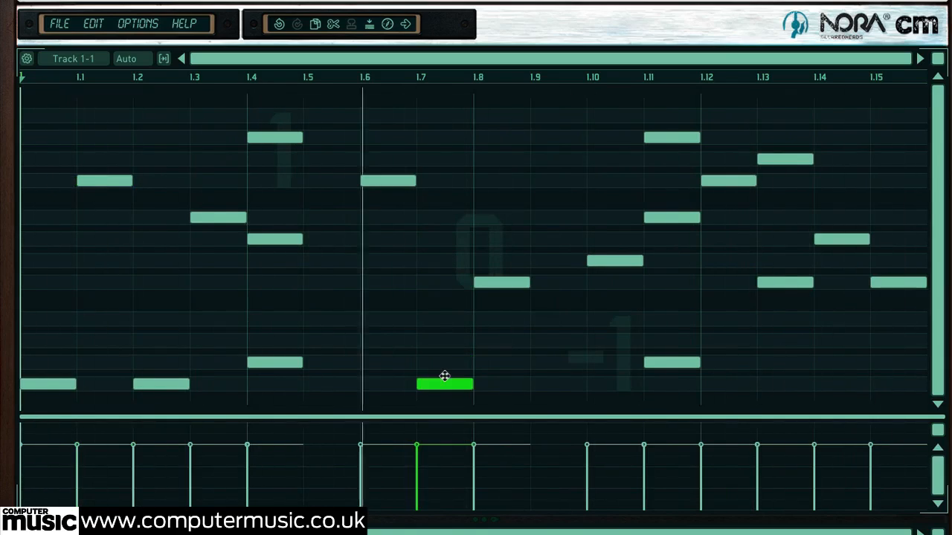
Step: Move the 1.7 note row by row up to octave 1's note 2 and back down to octave -1's note 1
key(Up)
key(Up)
key(Up)
key(Up)
key(Up)
key(Up)
key(Up)
key(Up)
key(Up)
key(Up)
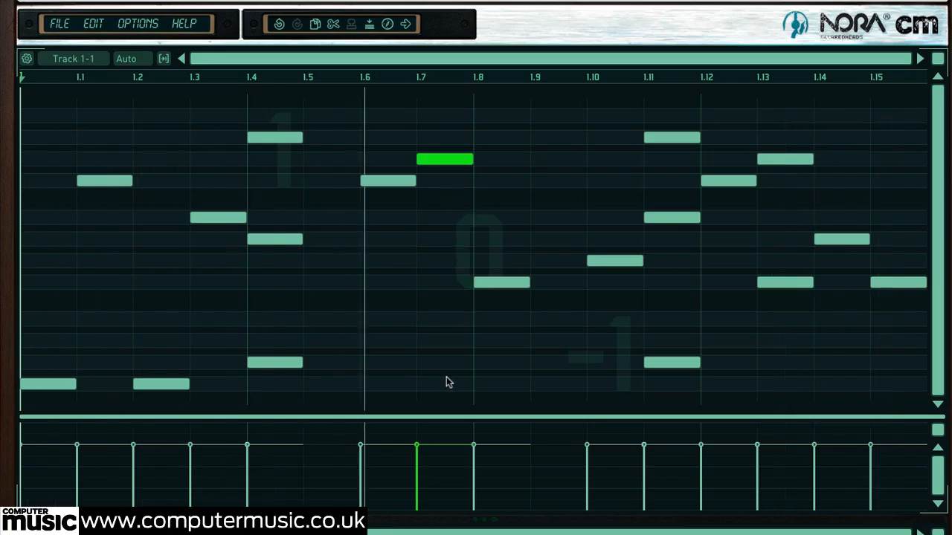
key(Down)
key(Down)
key(Down)
key(Down)
key(Down)
key(Down)
key(Down)
key(Down)
key(Down)
key(Down)
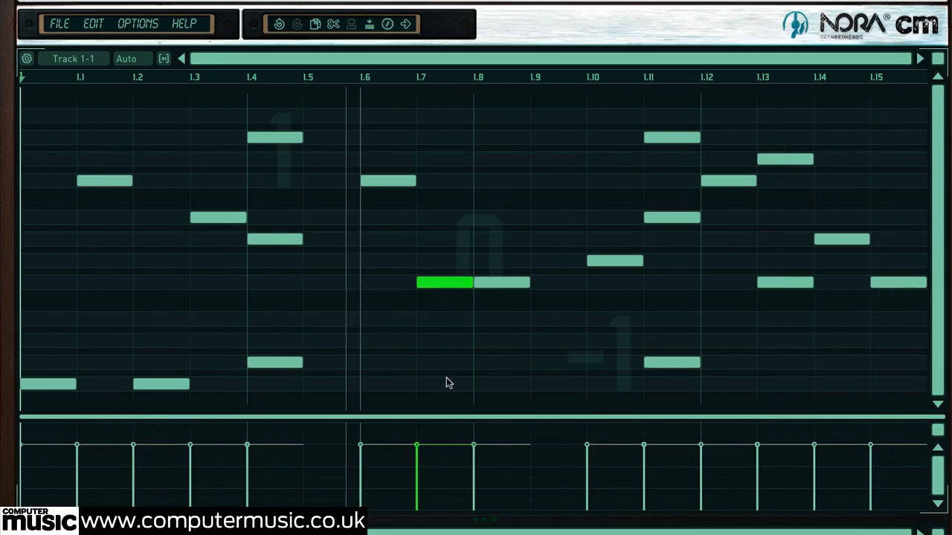
key(Down)
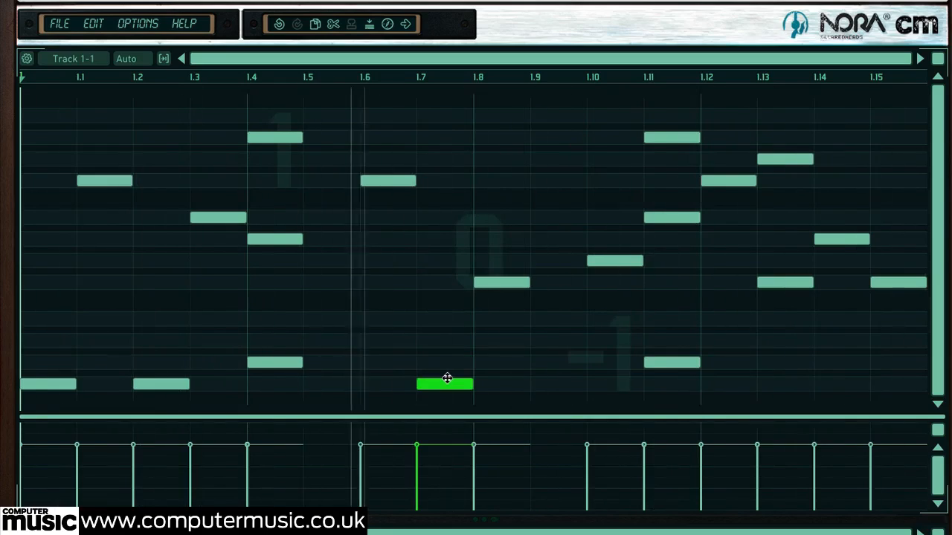
Step: Shift the 1.7 note across to 1.9, bring it back to 1.7 on octave 0's note 3, and delete it
key(Right)
key(Right)
key(Up)
key(Up)
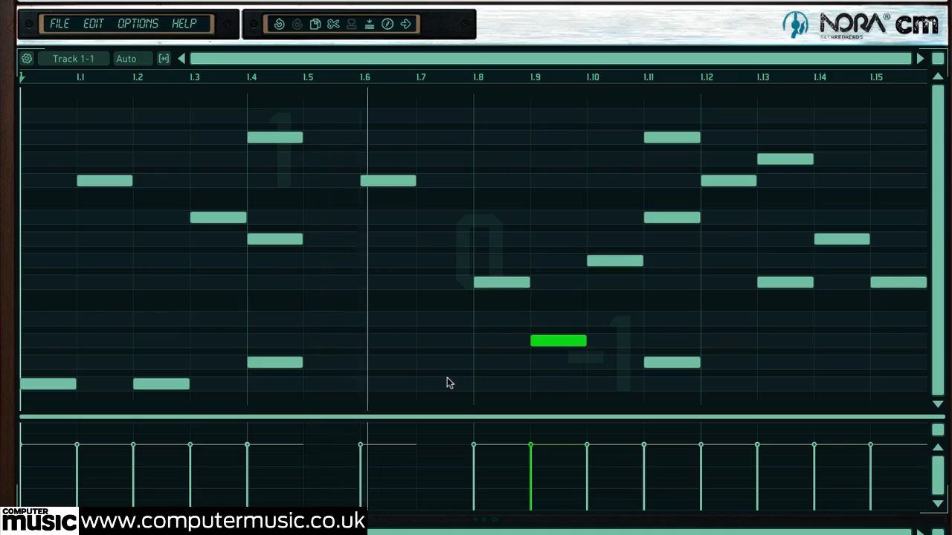
key(Up)
key(Up)
key(Up)
key(Left)
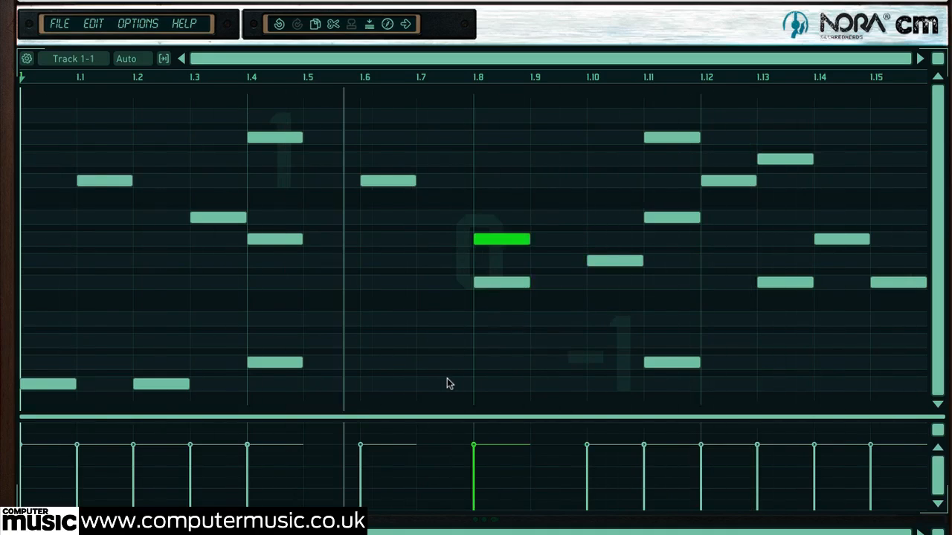
key(Left)
double_click(447, 240)
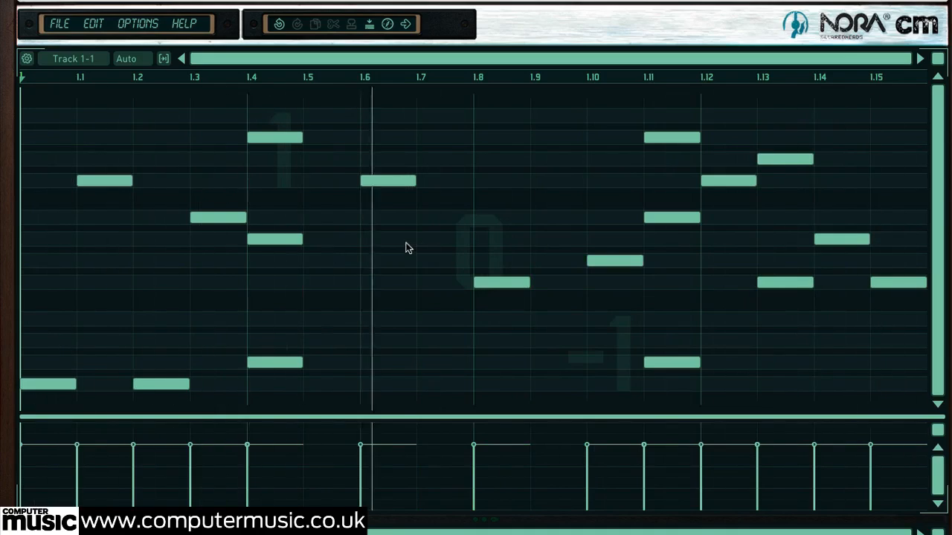
Step: Try painting a column of notes at 1.7 from octave 1's note 3 to octave -1's note 2, leaving the step empty
drag(446, 139, 448, 363)
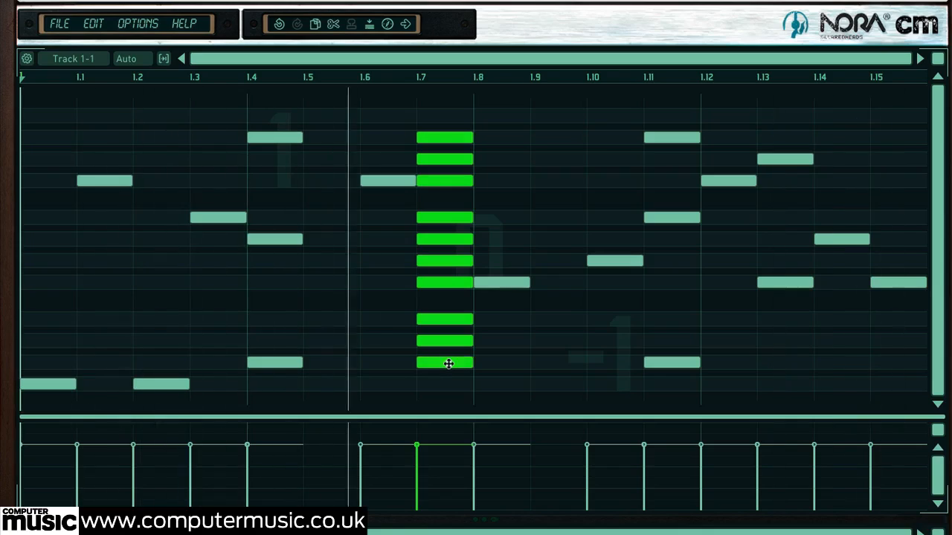
click(280, 24)
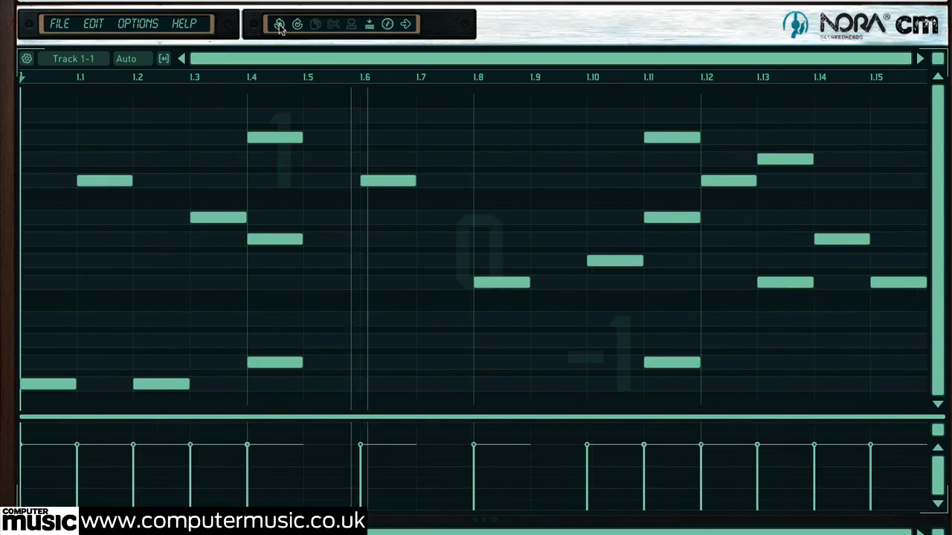
click(455, 340)
mouse_move(450, 138)
mouse_down()
mouse_move(451, 344)
mouse_move(452, 155)
mouse_move(455, 163)
mouse_up()
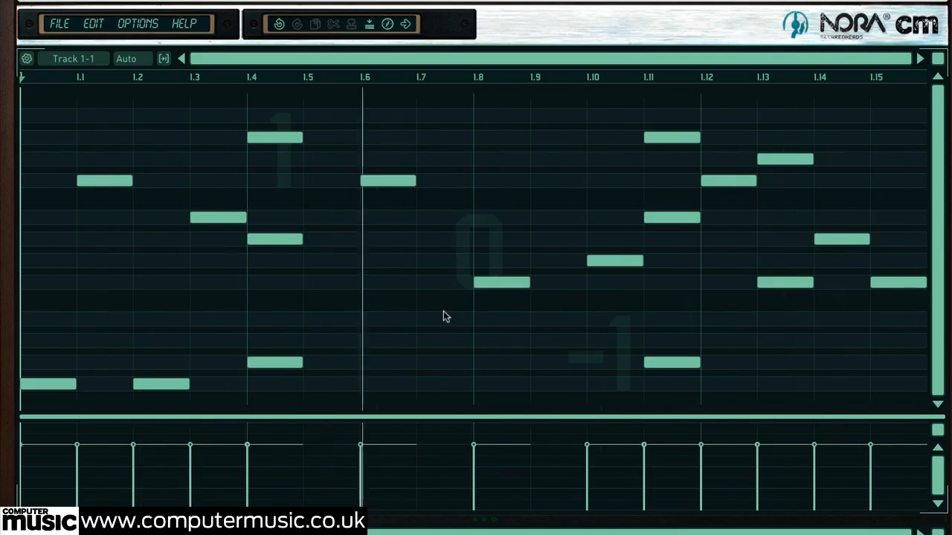
Step: Build a chord at 1.6: two-step notes on octave 1's note 1 and octave -1's note 3, plus a one-step note on octave 0's note 2
drag(415, 181, 477, 182)
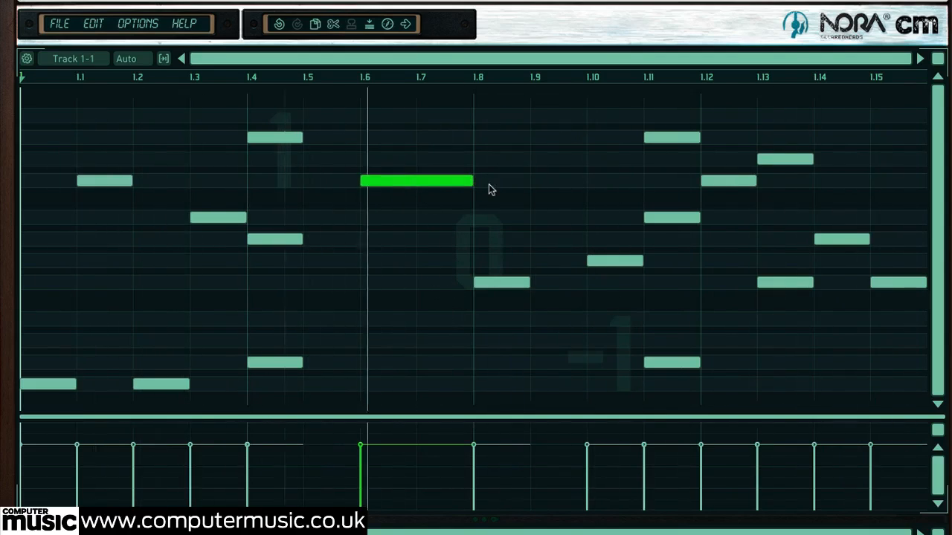
click(401, 261)
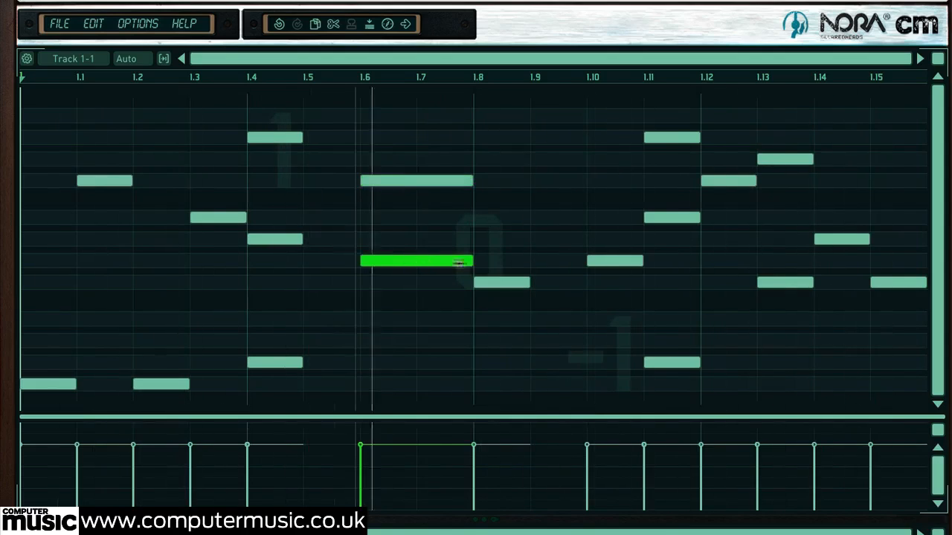
drag(434, 261, 414, 262)
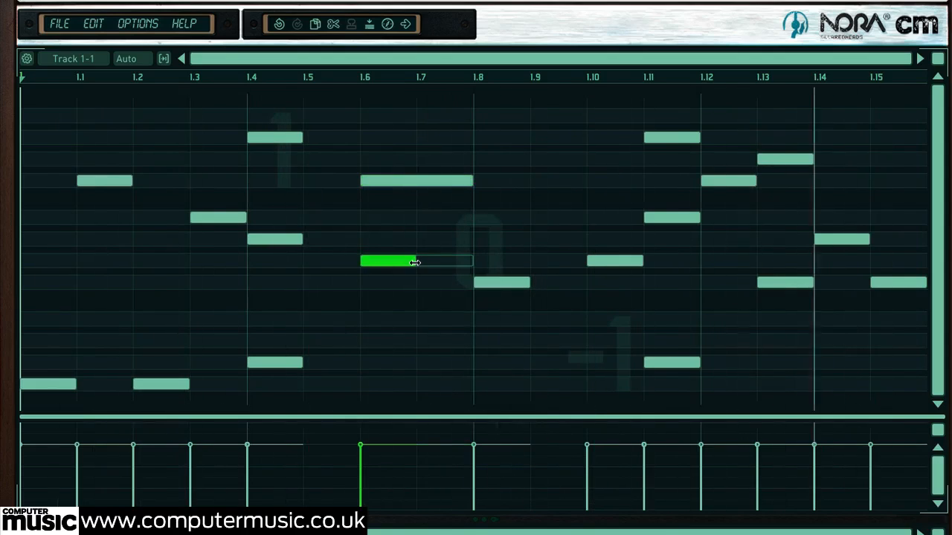
click(411, 343)
drag(411, 344, 472, 342)
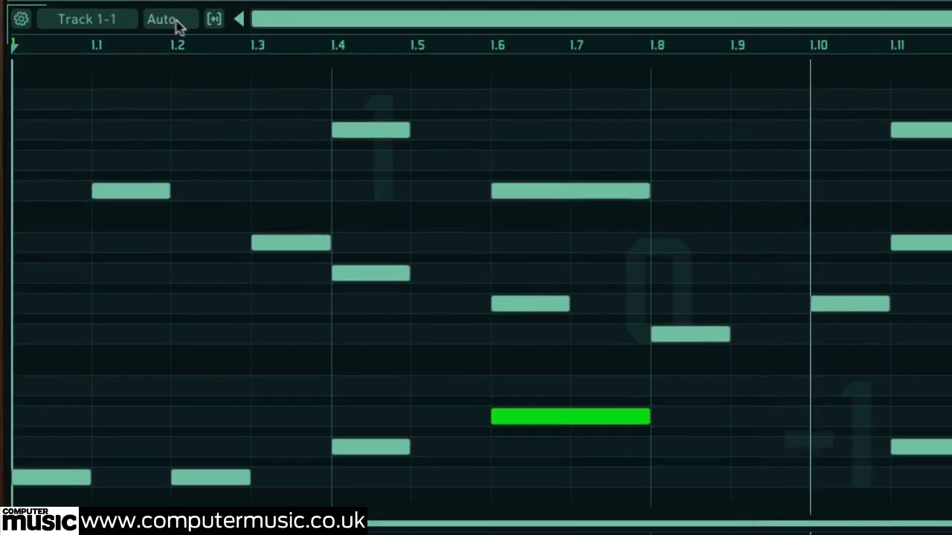
Step: Set the grid to dotted 1/32 and shorten the chord's two long notes, in octaves -1 and 1, to one grid unit
click(177, 24)
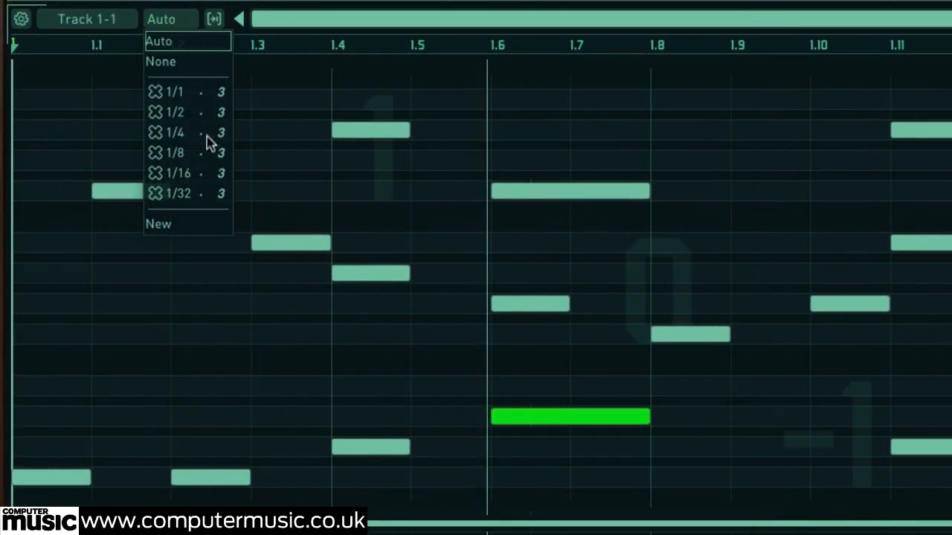
click(196, 193)
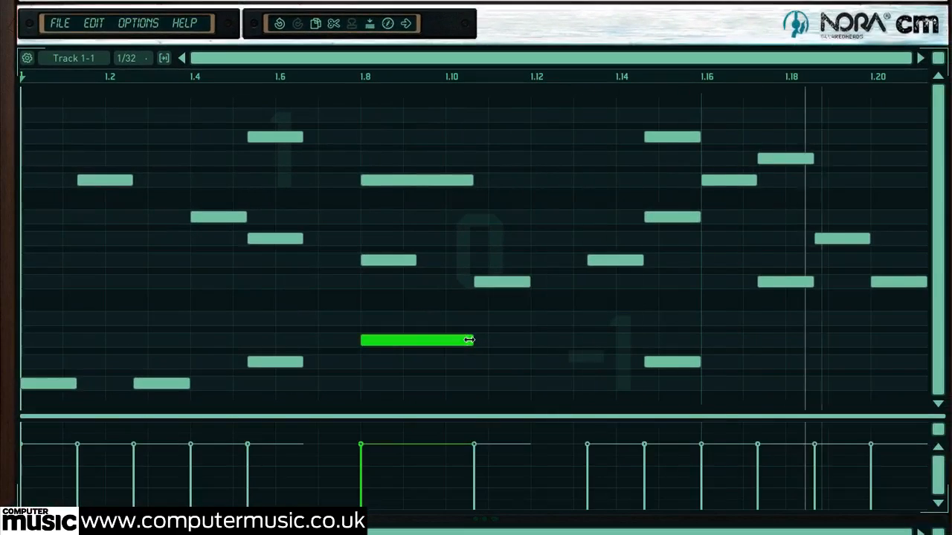
drag(647, 417, 529, 416)
drag(389, 339, 391, 340)
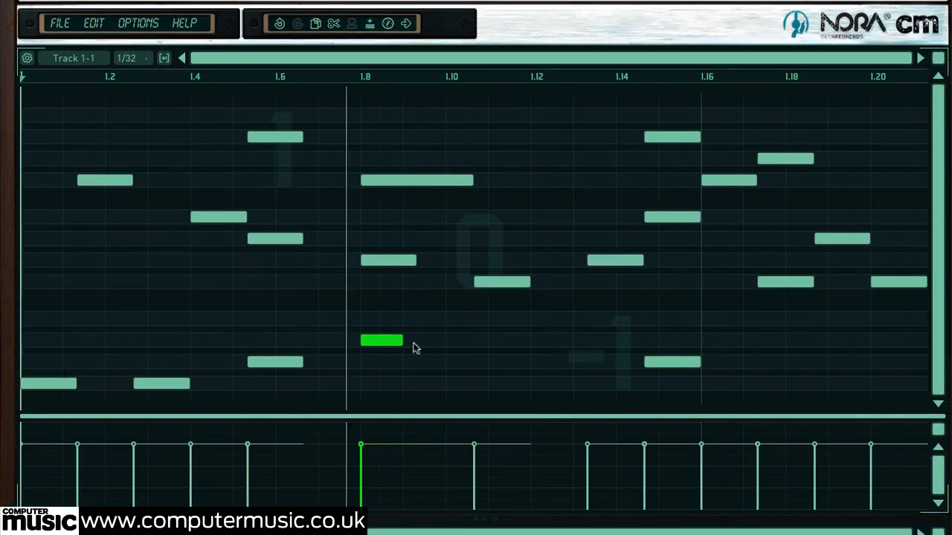
double_click(414, 343)
double_click(441, 338)
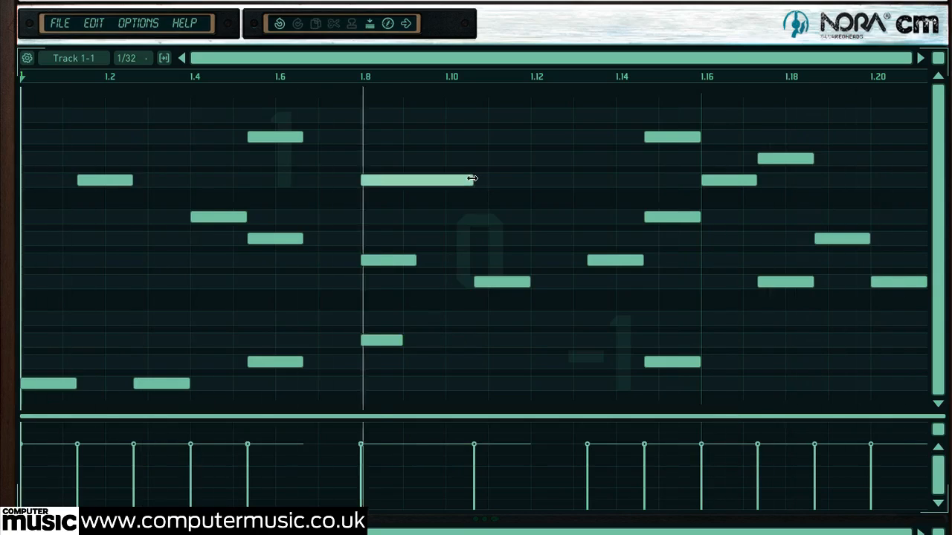
drag(471, 180, 402, 180)
double_click(413, 159)
double_click(459, 136)
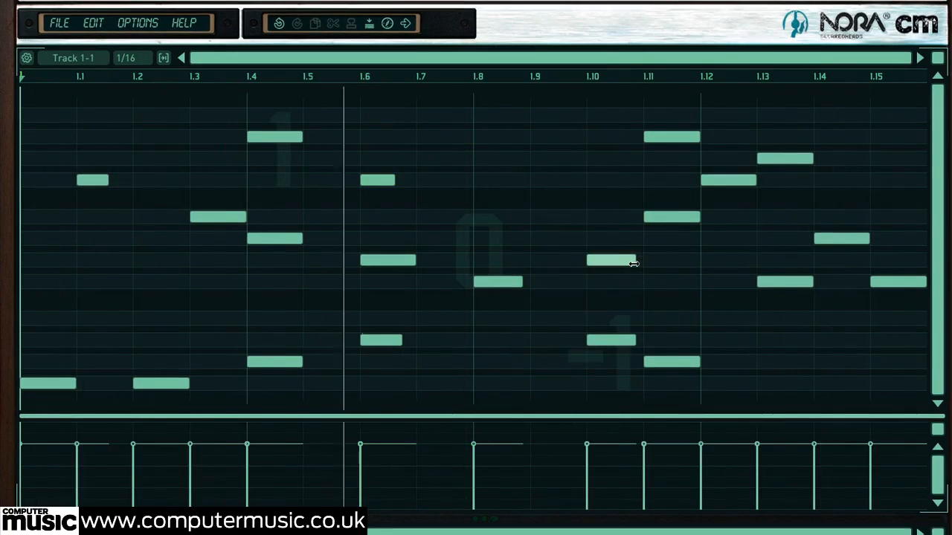
Step: Shorten the two notes at 1.10 to about half a step and lengthen the octave -1 note at 1.4 slightly past one step
drag(633, 263, 611, 264)
drag(632, 339, 616, 340)
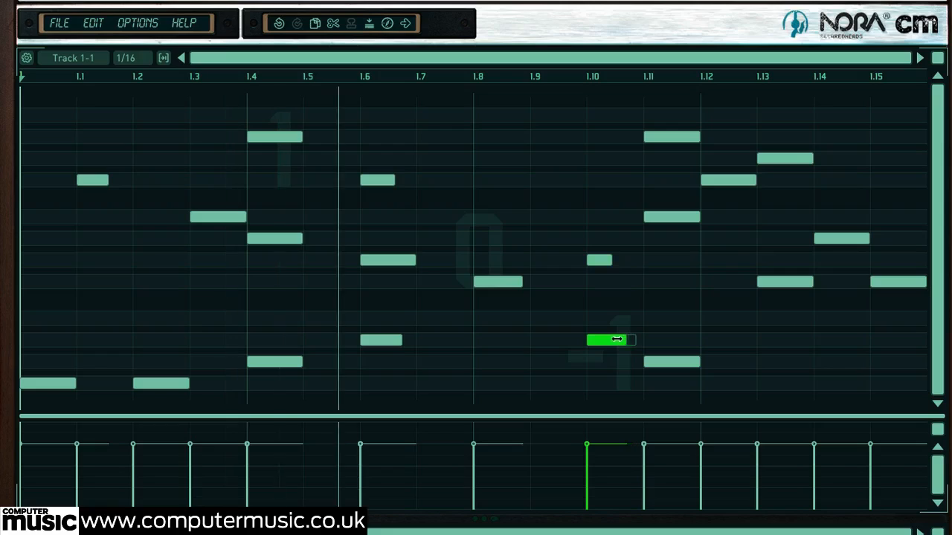
drag(303, 364, 316, 368)
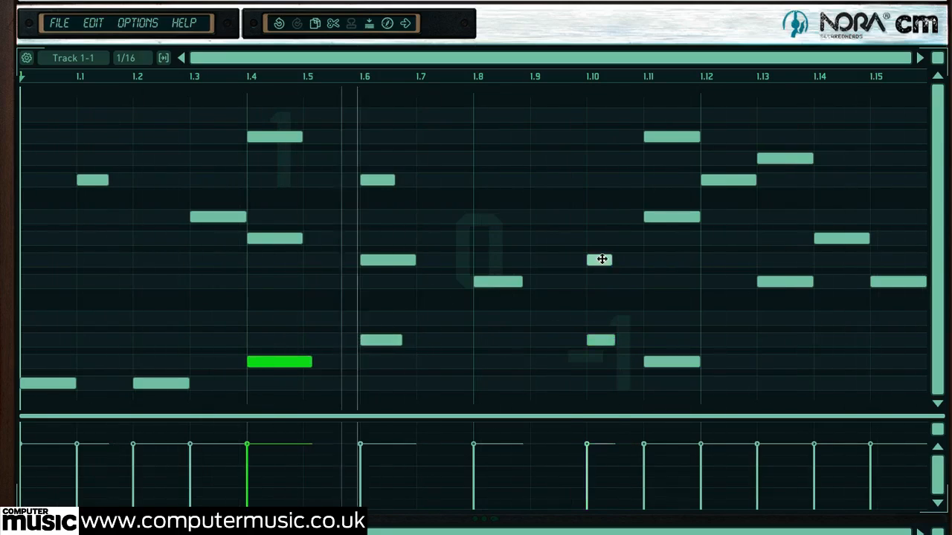
Step: Copy the octave 0 note at 1.10 up to octave 1's note 2 and shorten the copy to about a third of a step
drag(602, 259, 611, 163)
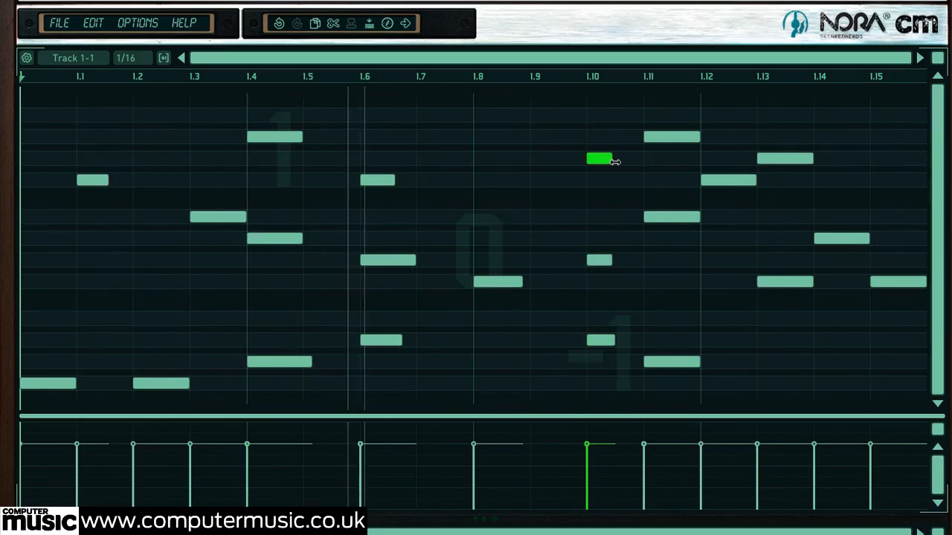
drag(613, 160, 603, 160)
Step: Add a one-step note at 1.9 on octave 0's note 3 and delete it
drag(601, 260, 586, 239)
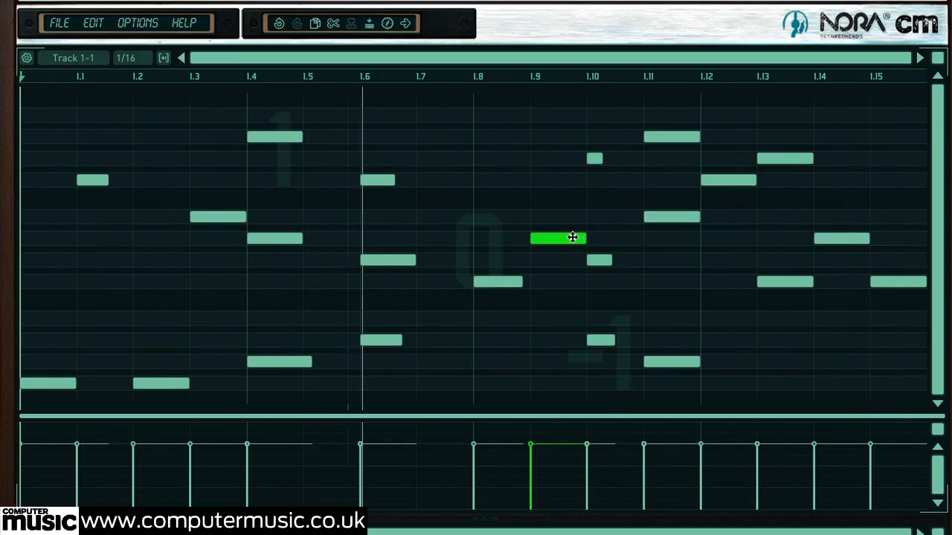
double_click(572, 238)
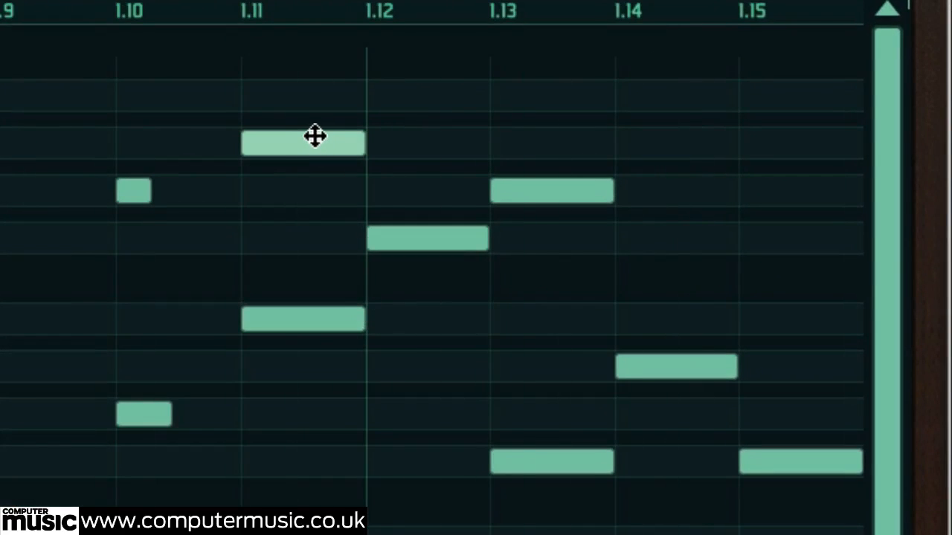
Step: Try upward and downward offsets on octave 1's note 3 at 1.11 and note 2 at 1.13
click(312, 138)
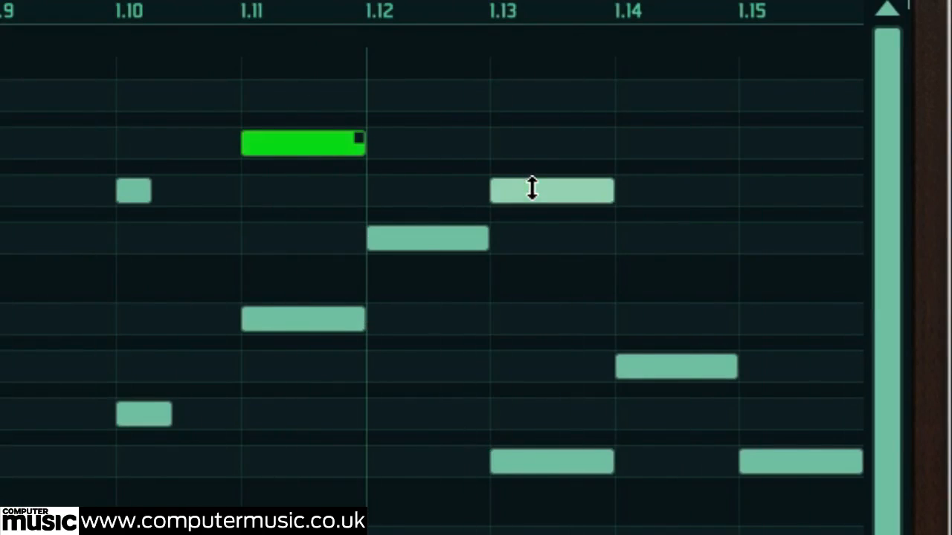
click(531, 188)
click(321, 148)
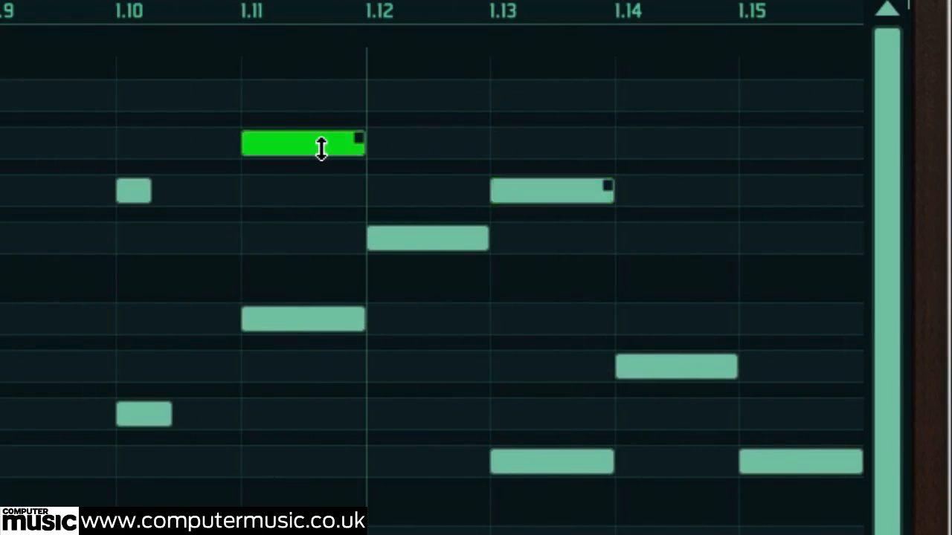
click(538, 191)
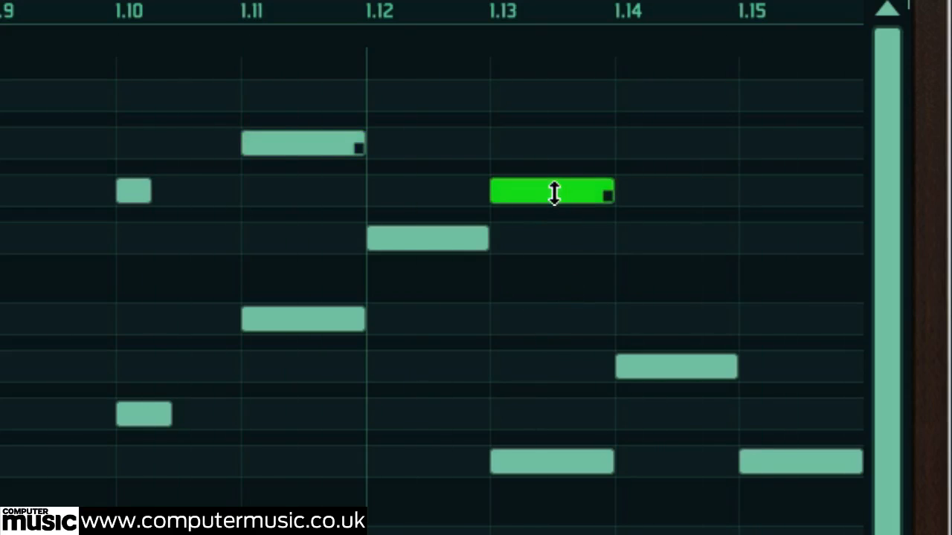
Step: Give octave 0's note 3 at 1.14 a downward offset and clear the offset from octave 1's note 3 at 1.11
click(661, 365)
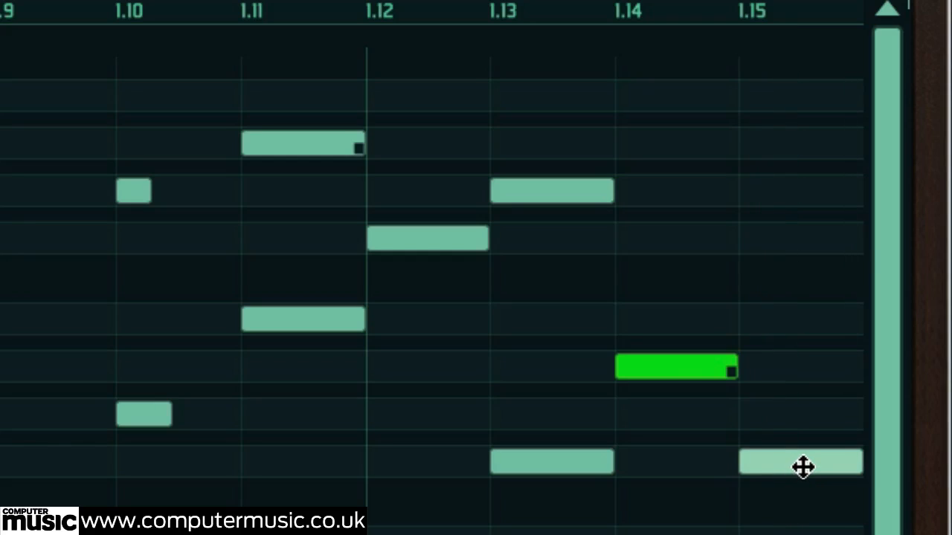
click(316, 142)
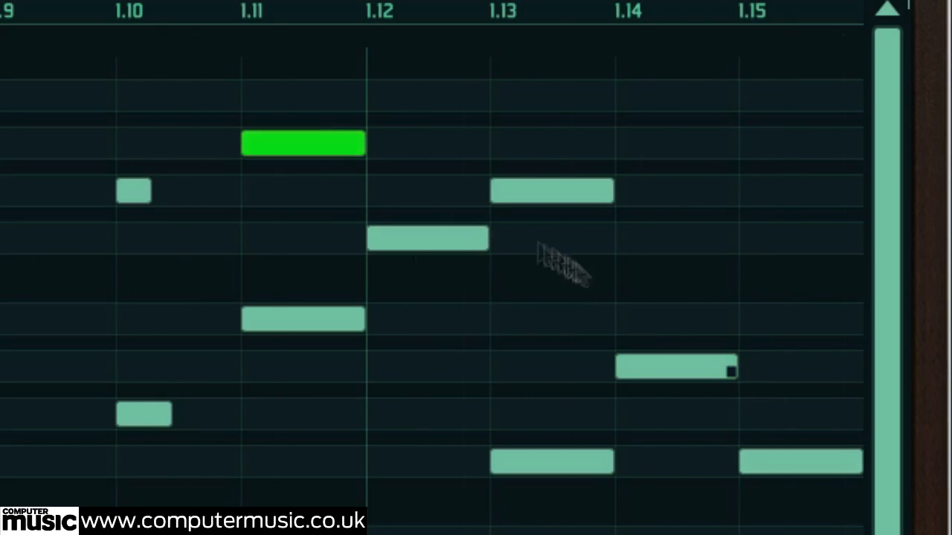
Step: Clear the downward offset from octave 0's note 3 at 1.14 and deselect it
click(657, 359)
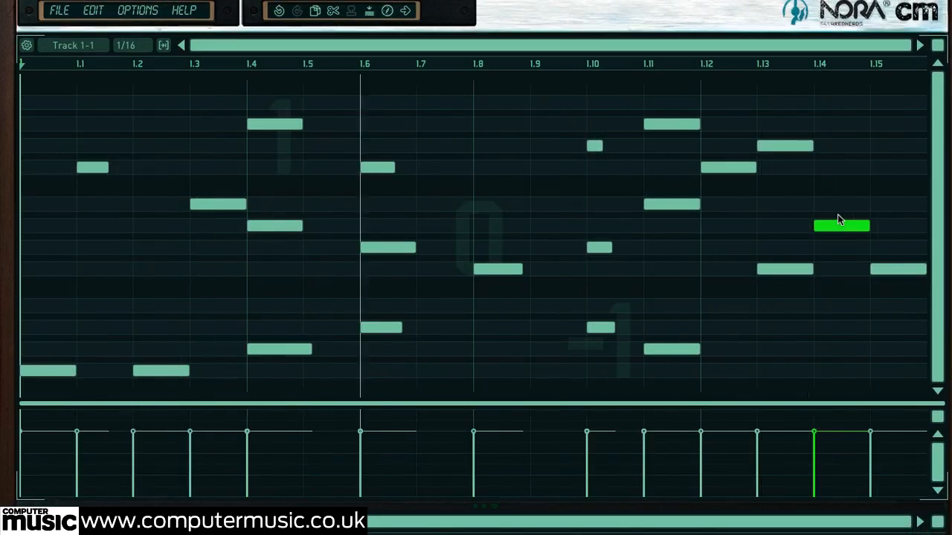
click(875, 104)
double_click(888, 107)
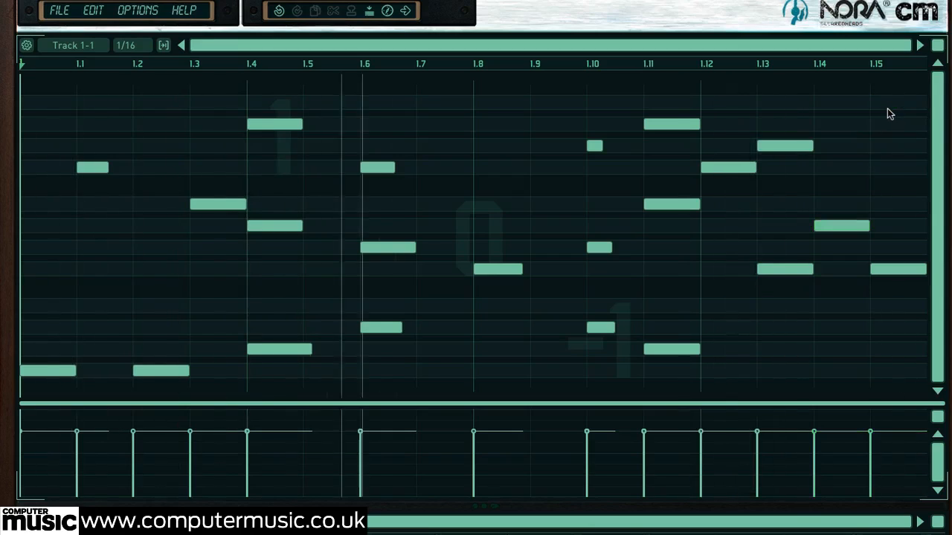
Step: Try shortening all notes from 1.8 onward together by about a quarter step, and undo the change
drag(894, 106, 503, 368)
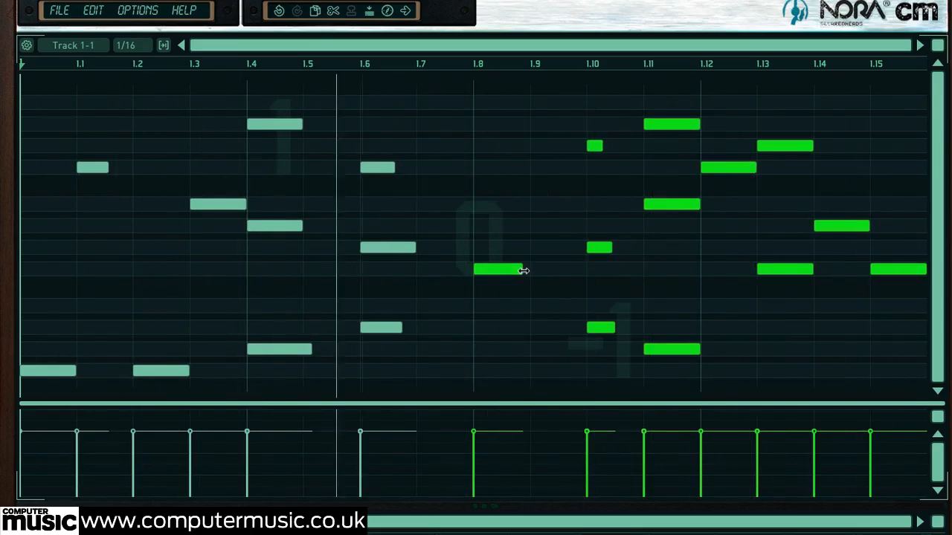
mouse_move(523, 271)
mouse_down()
mouse_move(493, 269)
mouse_move(508, 270)
mouse_up()
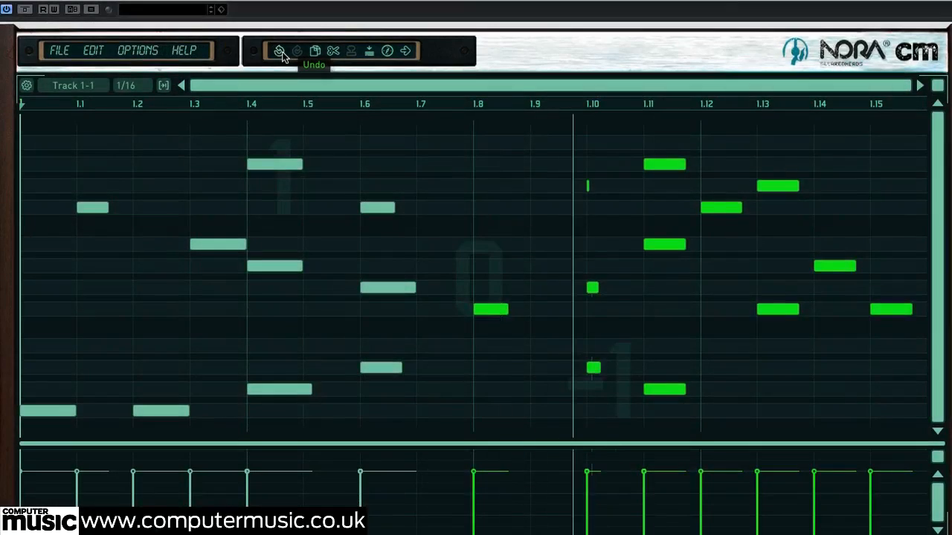
click(279, 50)
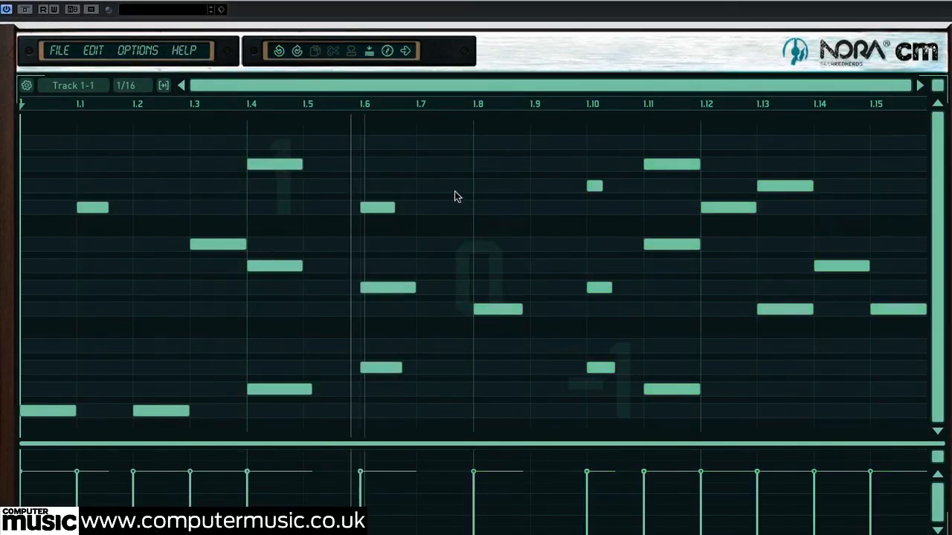
Step: Try lengthening the three-note chord at 1.6 by a little over one step, and undo the change
drag(455, 180, 371, 394)
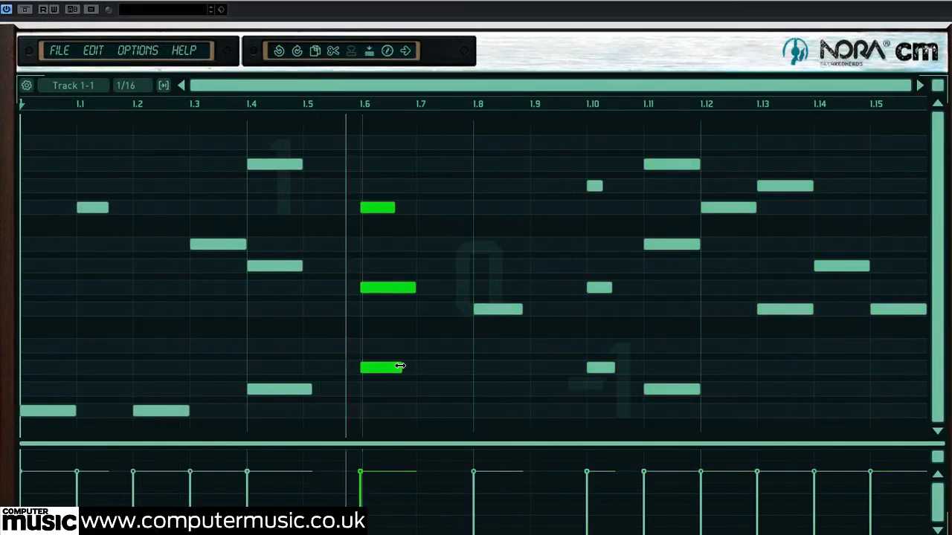
drag(400, 366, 471, 368)
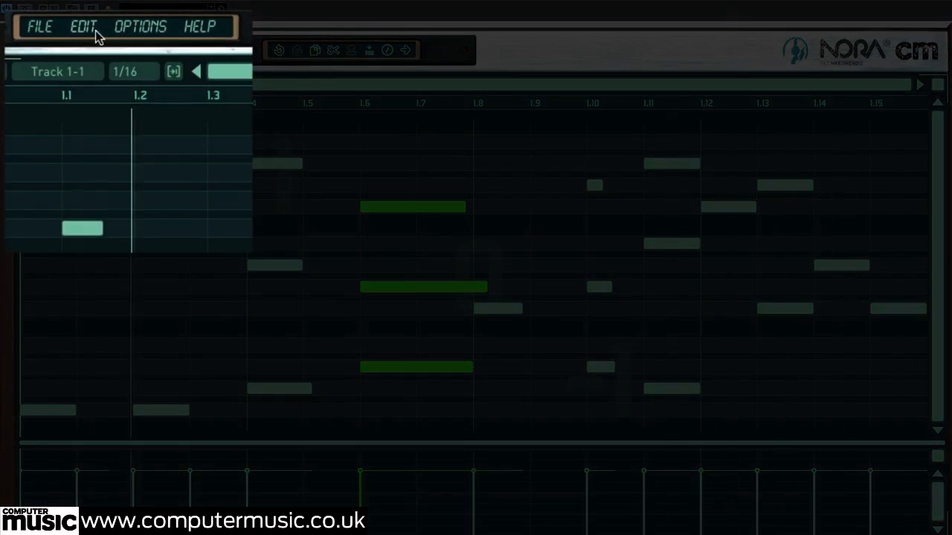
click(95, 50)
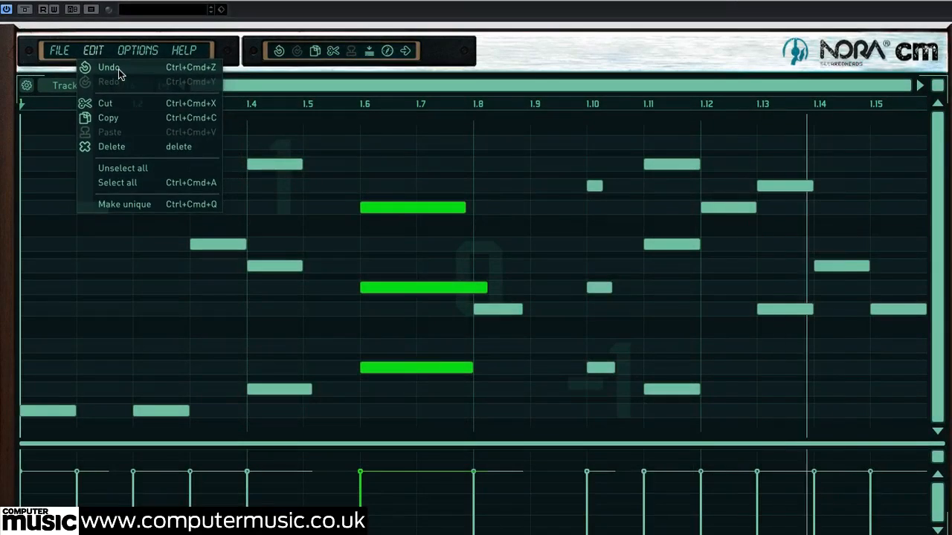
click(104, 50)
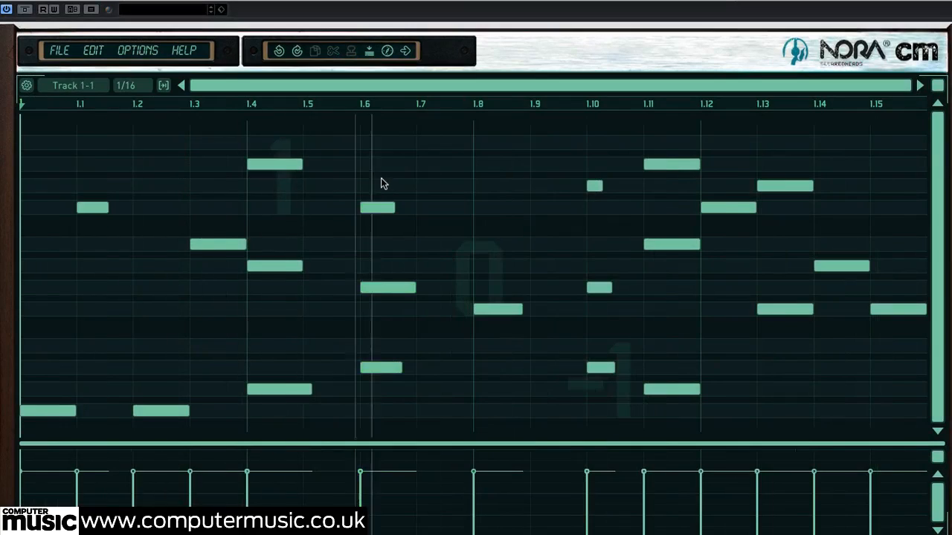
Step: Copy the three-note chord at 1.6, paste it at 1.7, return the insertion marker to the start and undo the paste
drag(381, 183, 374, 389)
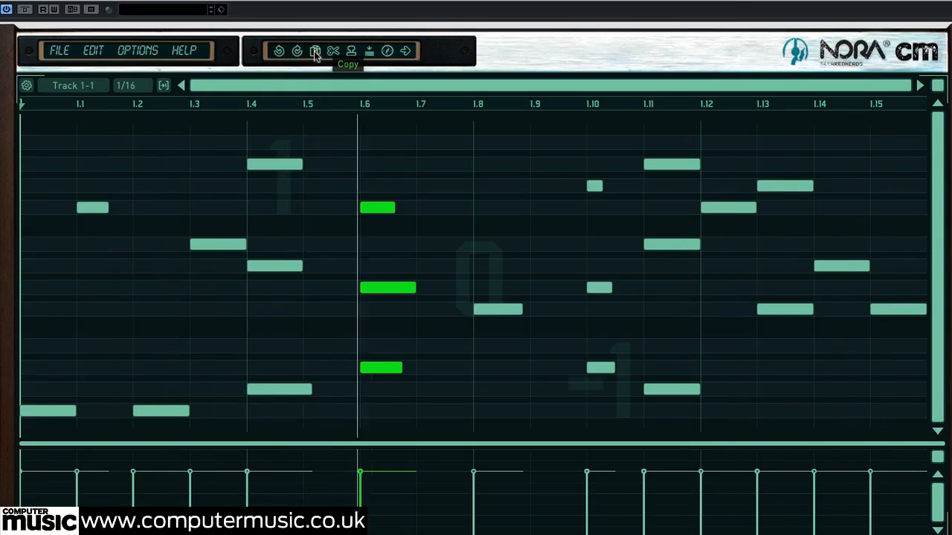
drag(21, 106, 417, 106)
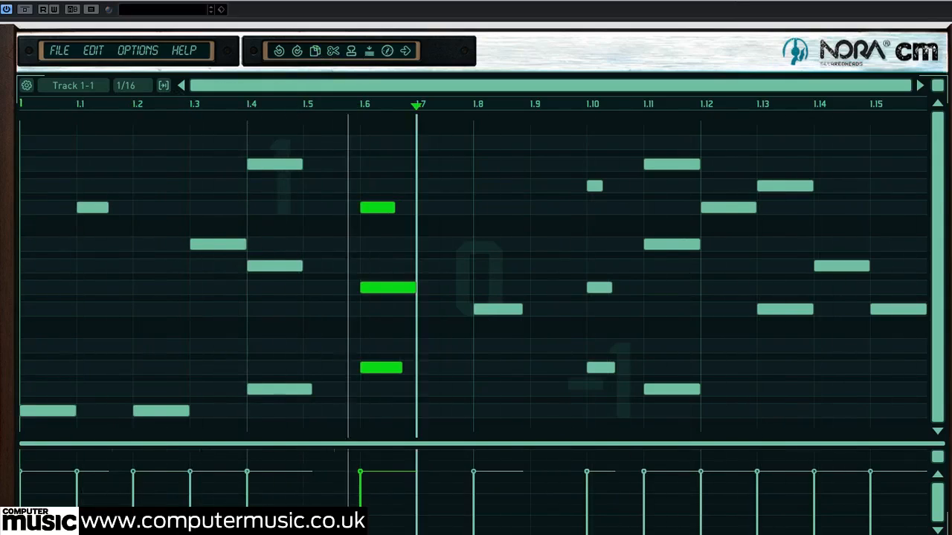
click(351, 50)
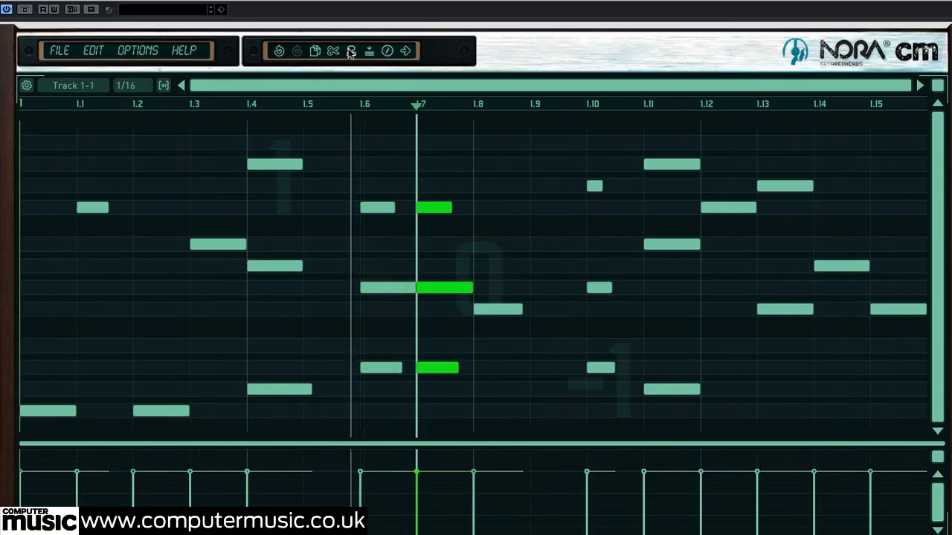
drag(417, 106, 21, 107)
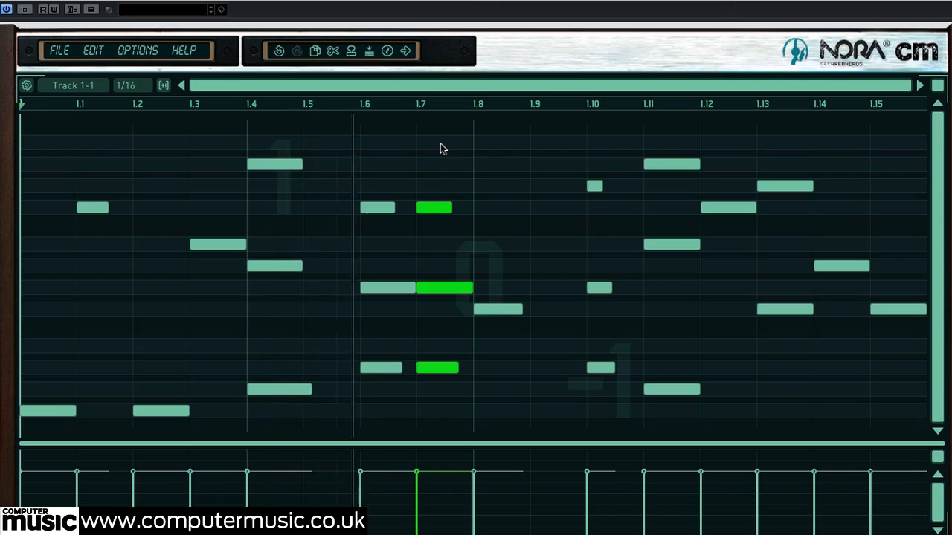
click(281, 53)
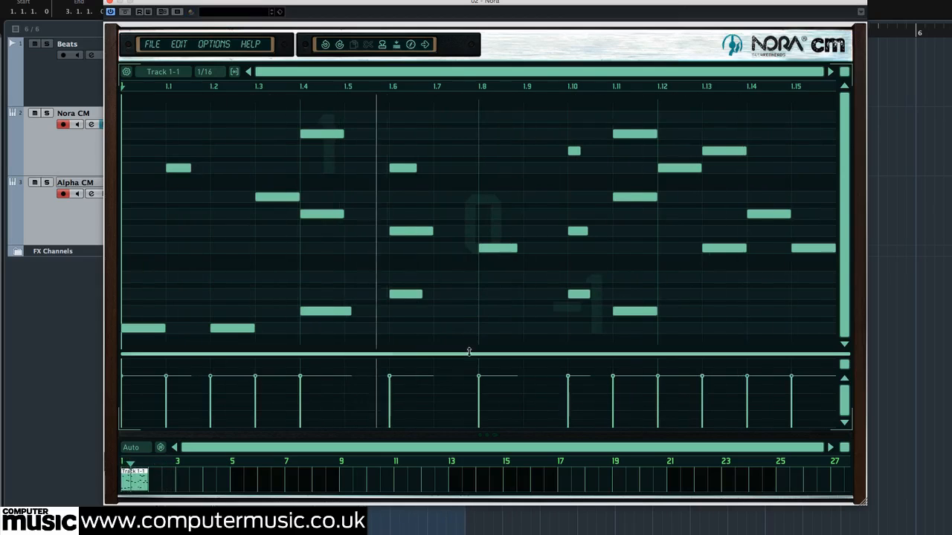
Step: Enlarge the velocity lane, lower the velocity at 1.1 and raise the velocities at 1.8, 1.11 and 1.13
drag(485, 354, 486, 241)
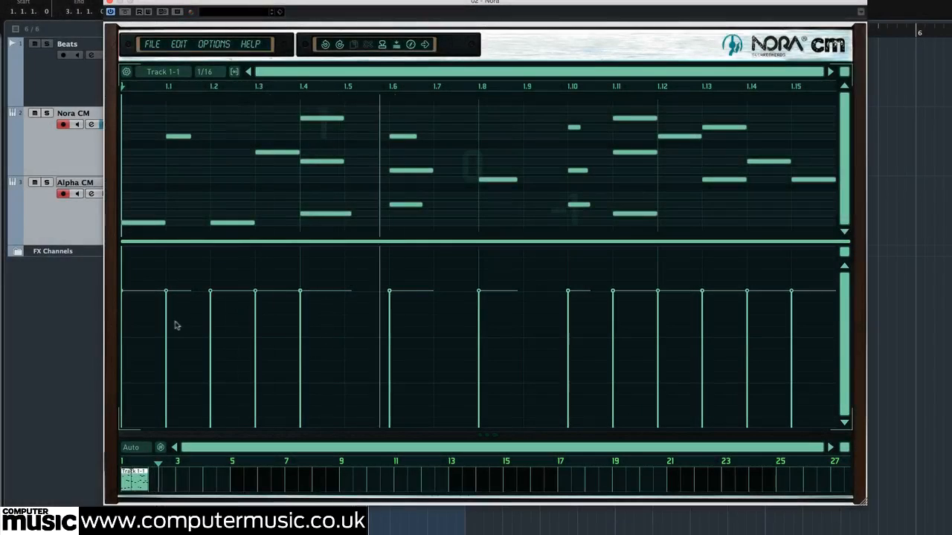
drag(167, 292, 167, 307)
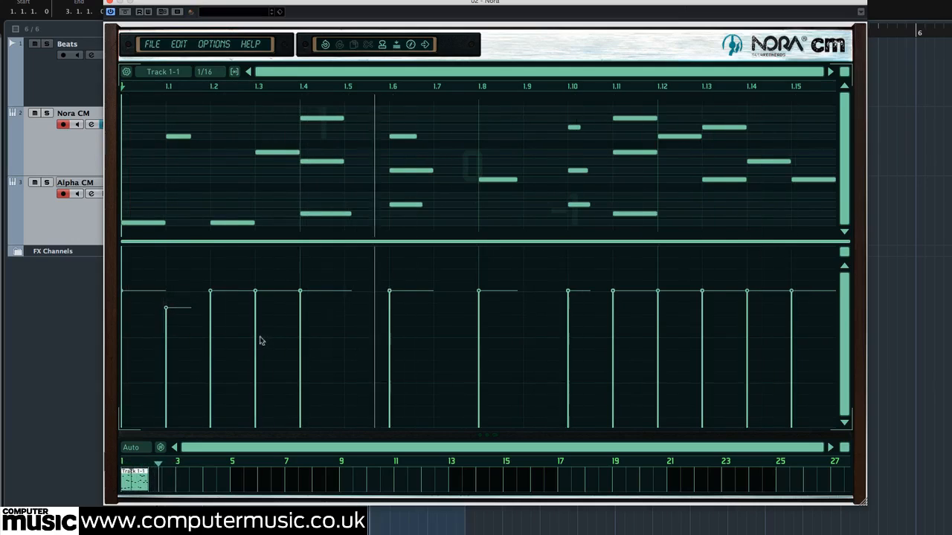
drag(479, 292, 479, 263)
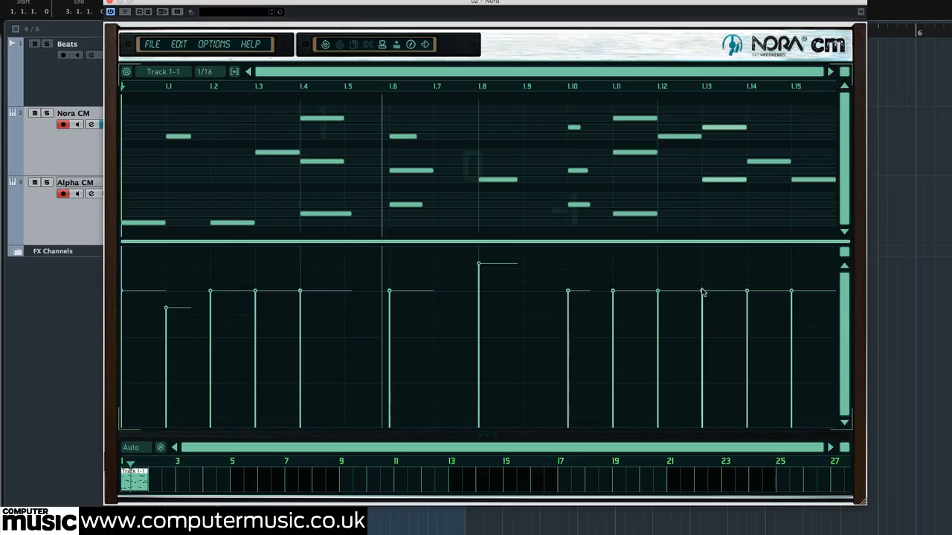
drag(703, 292, 702, 277)
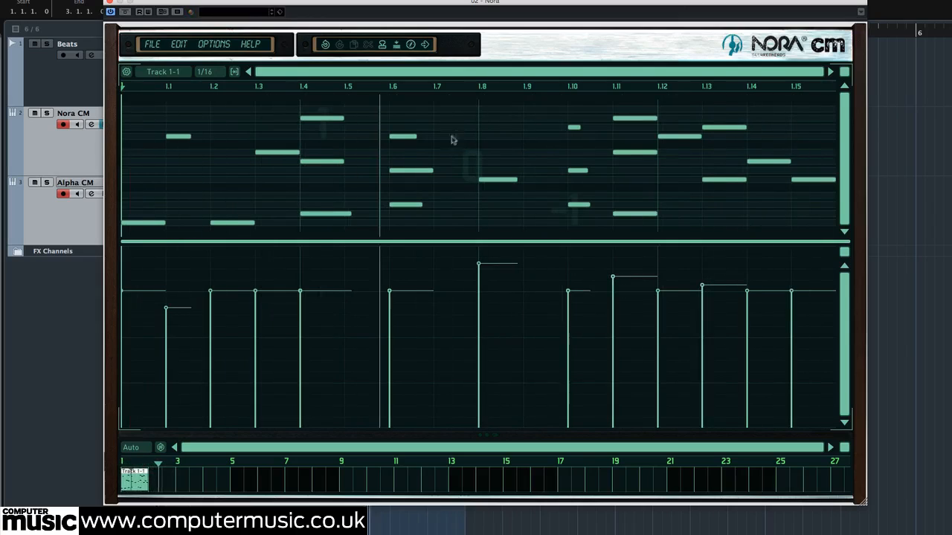
Step: Try lowering the velocity of the selected chord at 1.6, and undo the change
drag(452, 140, 331, 220)
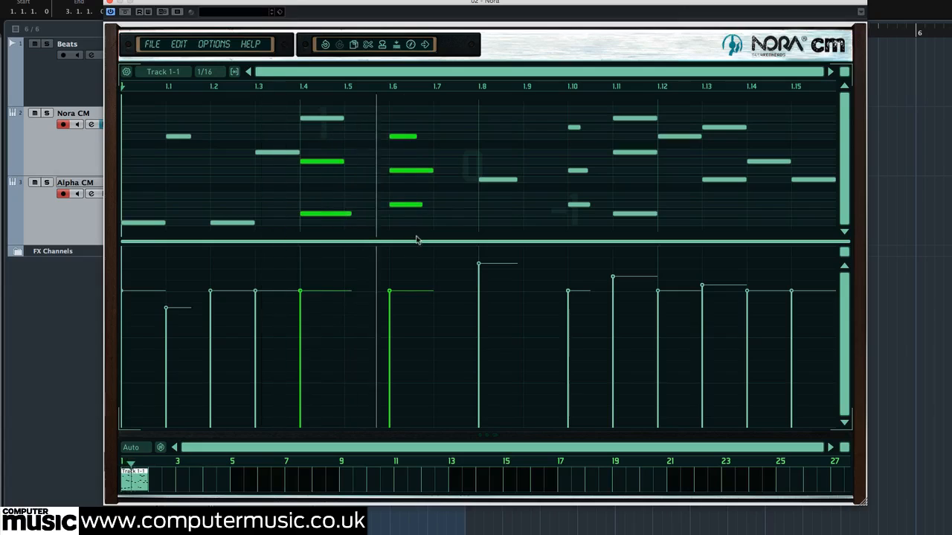
drag(390, 291, 384, 309)
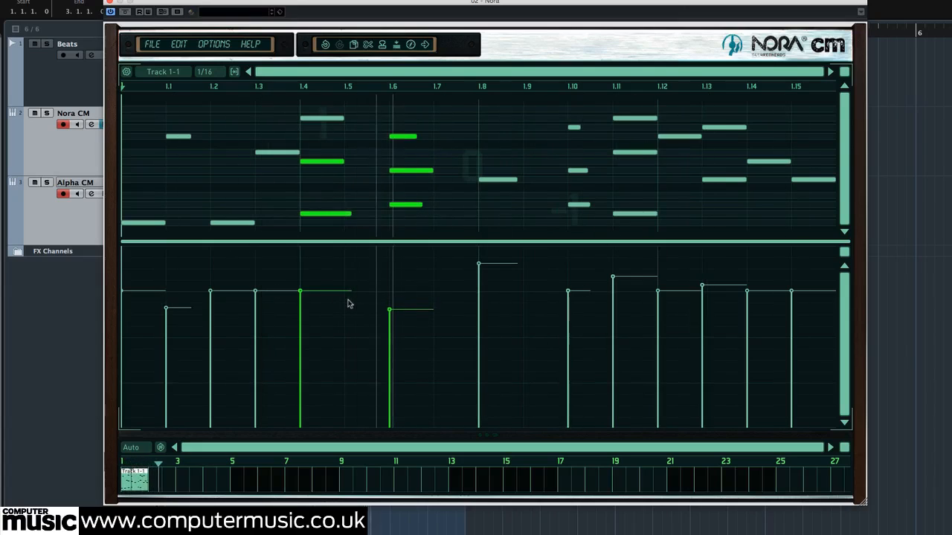
click(325, 45)
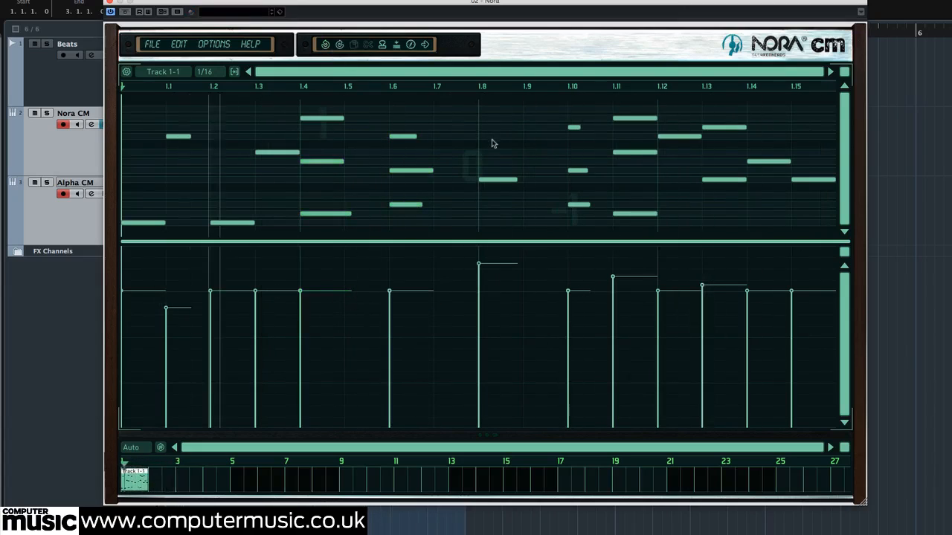
Step: Select octave 0's notes 1 and 2 from 1.6 to 1.13, slightly lower the velocity at 1.8 and lower the selected note's velocity at 1.10
click(493, 177)
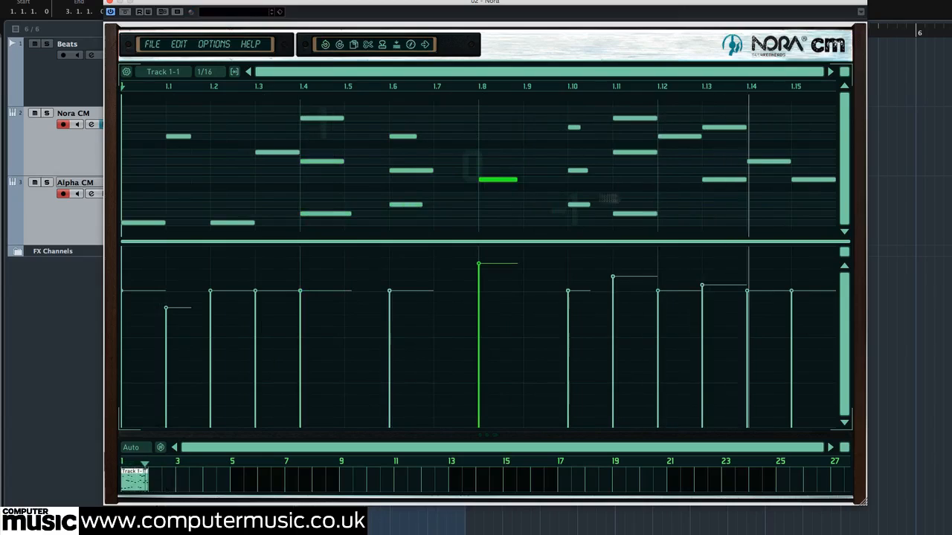
click(720, 179)
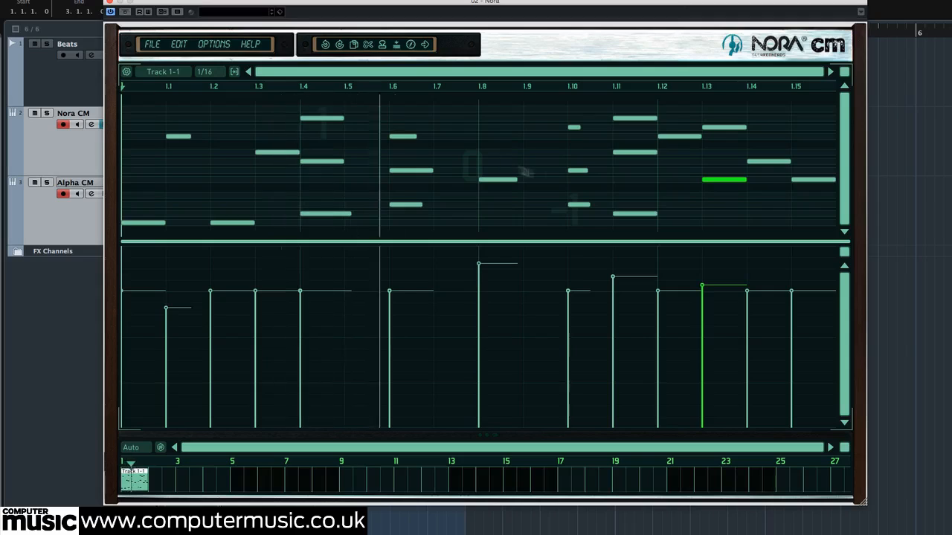
drag(767, 168, 425, 192)
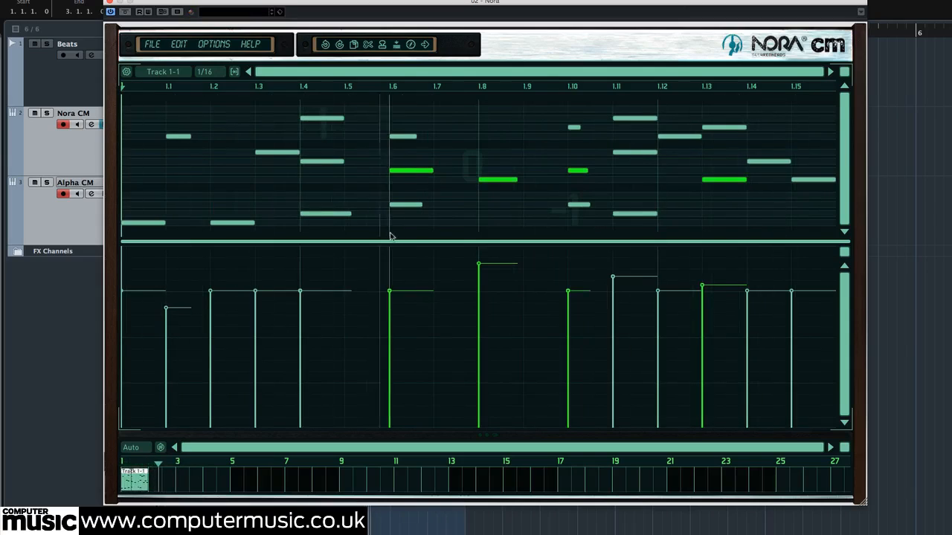
mouse_move(479, 264)
mouse_down()
mouse_move(479, 306)
mouse_move(481, 272)
mouse_up()
drag(570, 291, 570, 325)
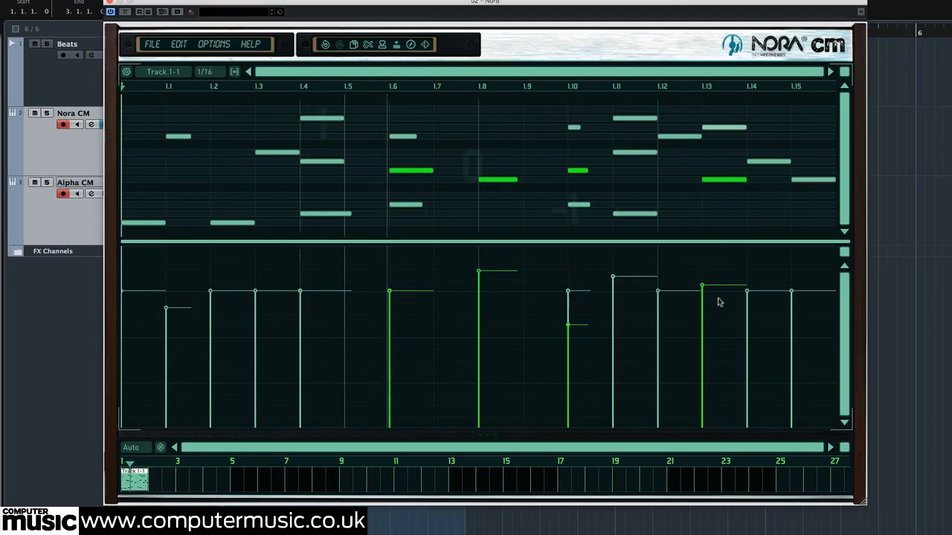
Step: Raise the velocity of only the selected octave 0 note at 1.13 above its chord partner's and shrink the velocity lane
drag(705, 308, 703, 310)
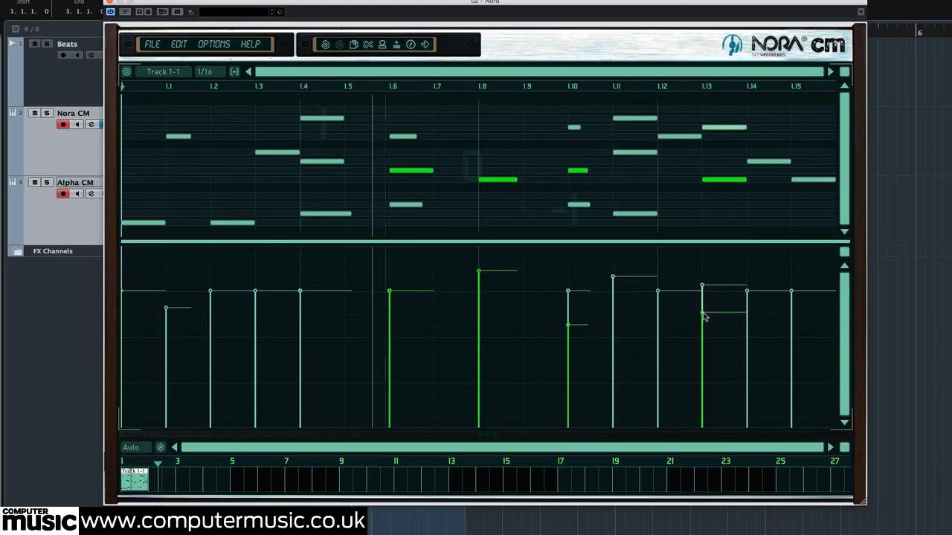
click(704, 273)
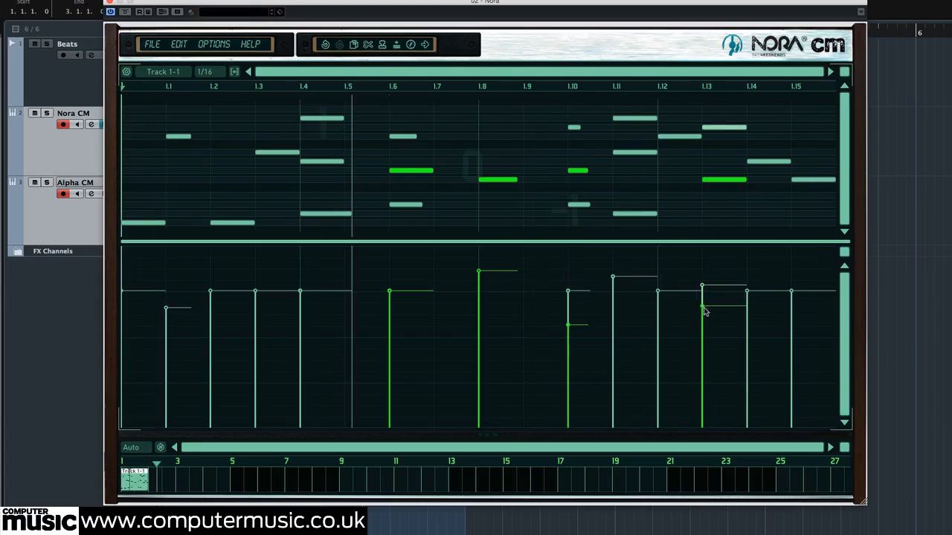
drag(705, 311, 702, 273)
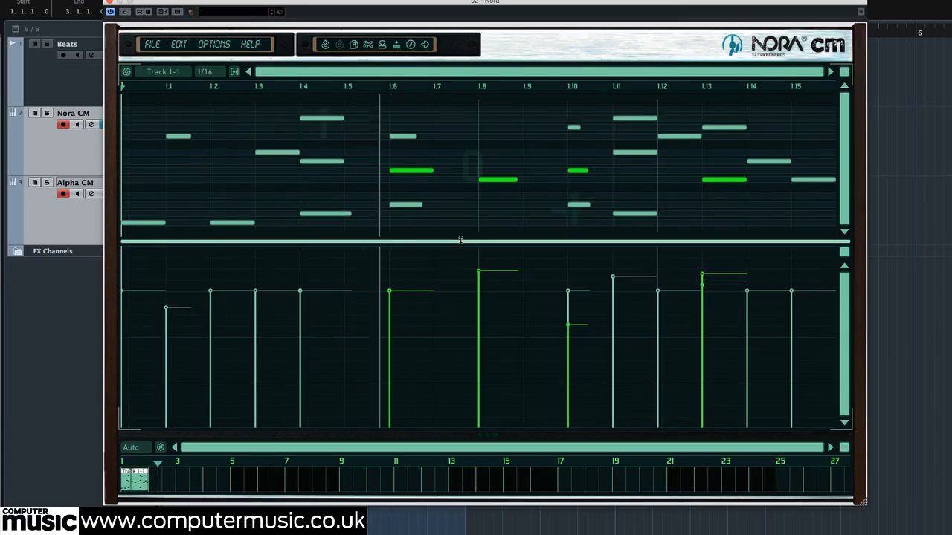
drag(461, 240, 461, 356)
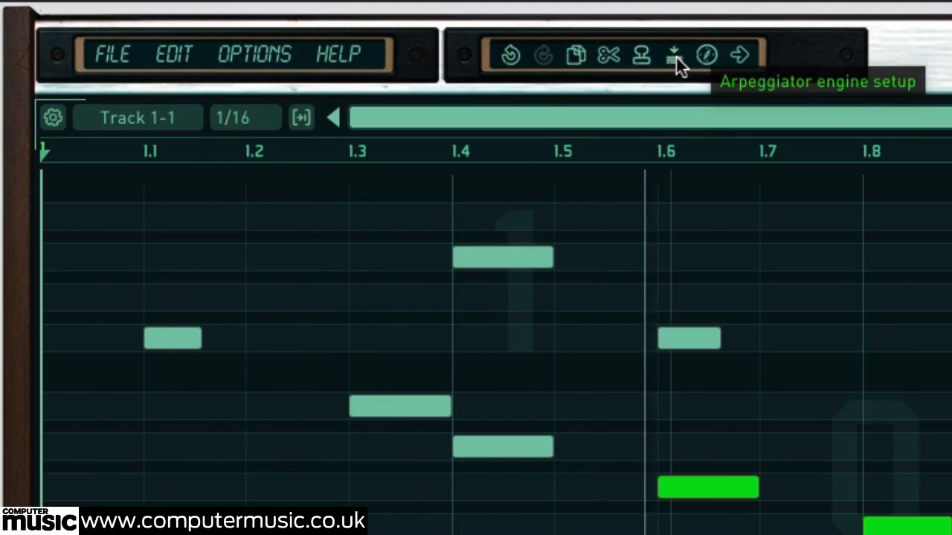
Step: Open Track 1's arpeggiator settings and try raising the random velocity amount
click(55, 119)
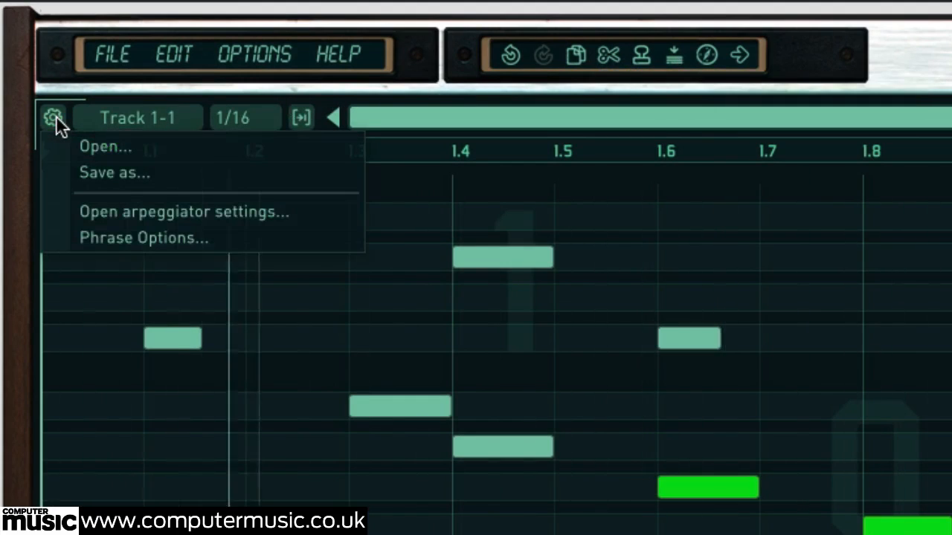
click(173, 213)
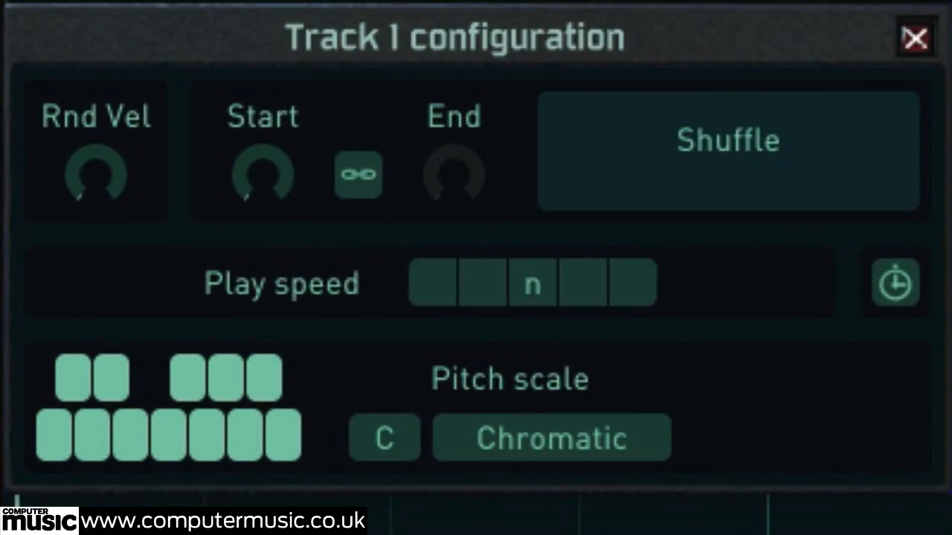
key(space)
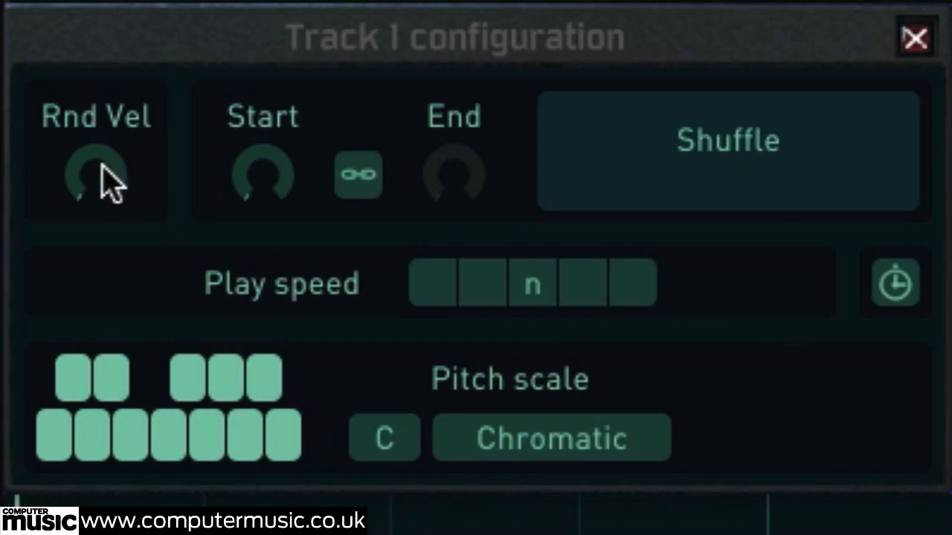
drag(104, 192, 88, 12)
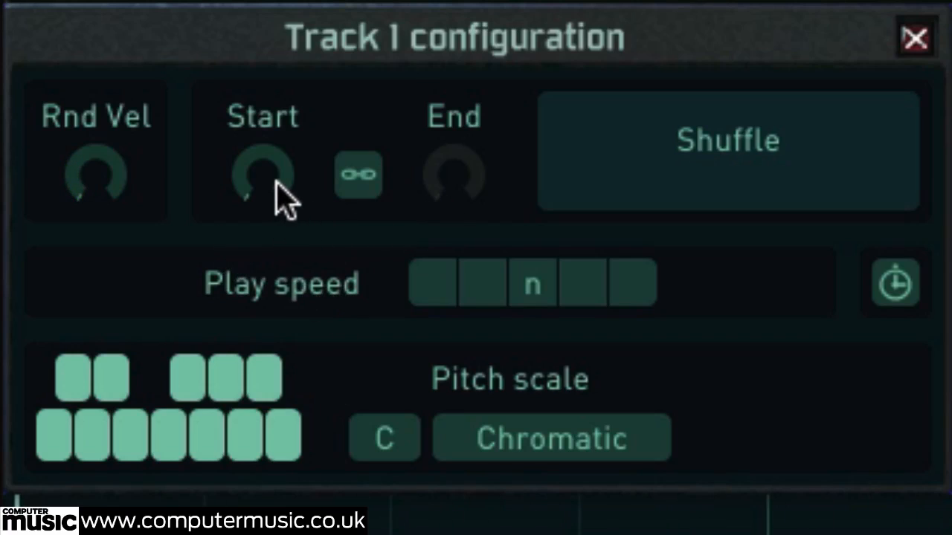
Step: Raise the linked shuffle amounts slightly, unlink Start from End and raise the Start shuffle to just over halfway
drag(270, 158, 298, 83)
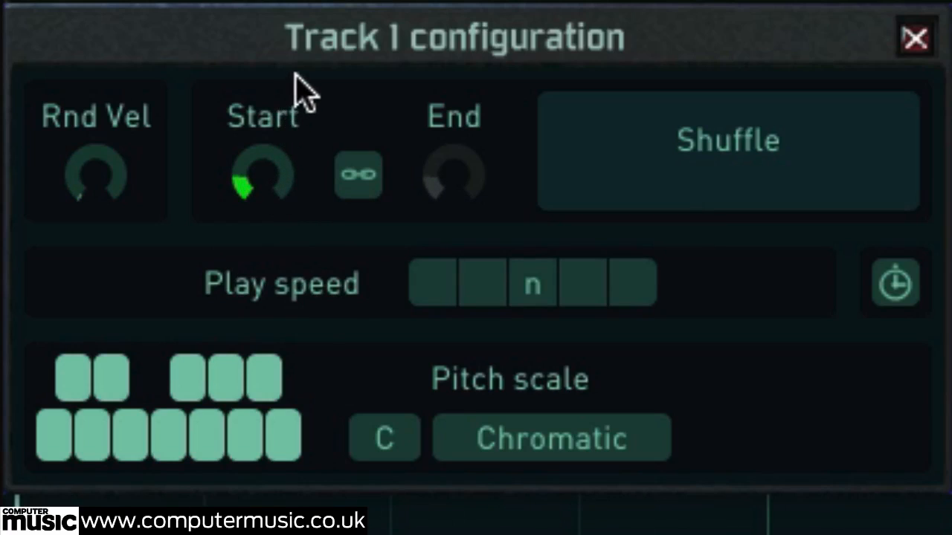
click(363, 165)
drag(288, 190, 274, 43)
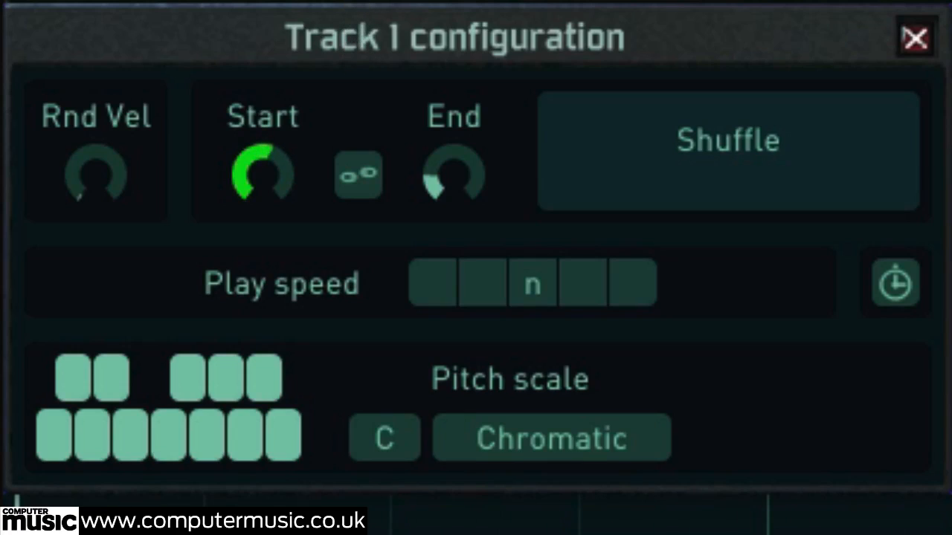
Step: Raise Track 1's End shuffle to about halfway and lower its Start shuffle to roughly a third
drag(503, 170, 450, 4)
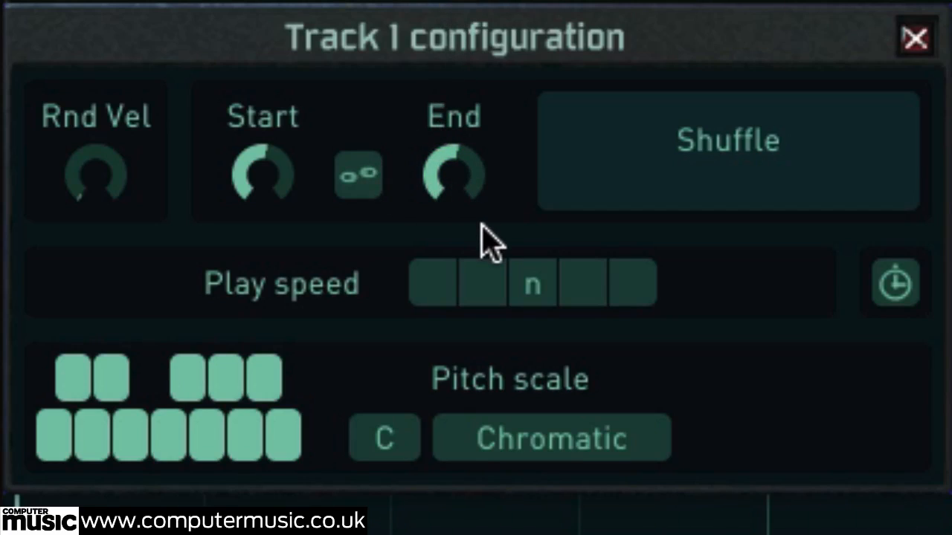
drag(255, 174, 263, 293)
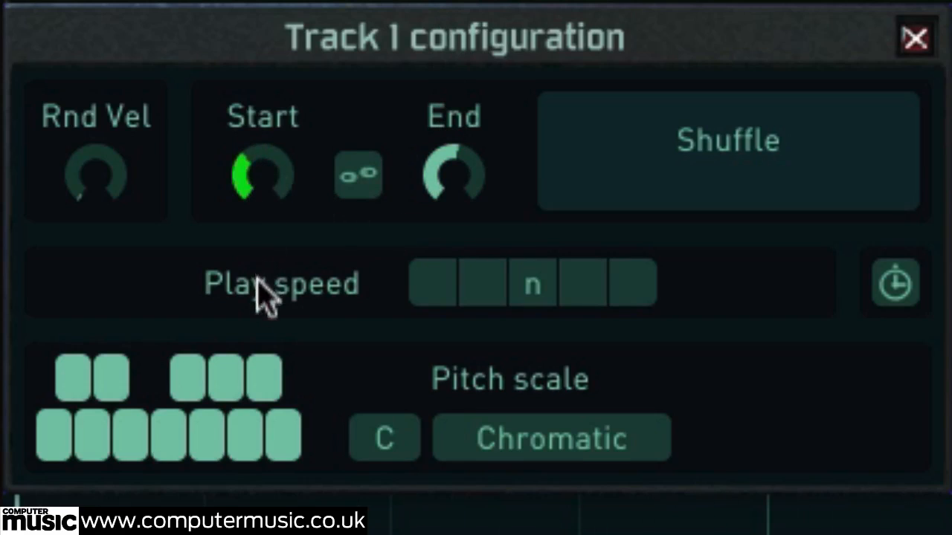
drag(438, 195, 446, 312)
Step: Try Track 1's play speed at /2, /4, x2 and x4, zero the Start shuffle and return the speed to normal (n)
click(485, 296)
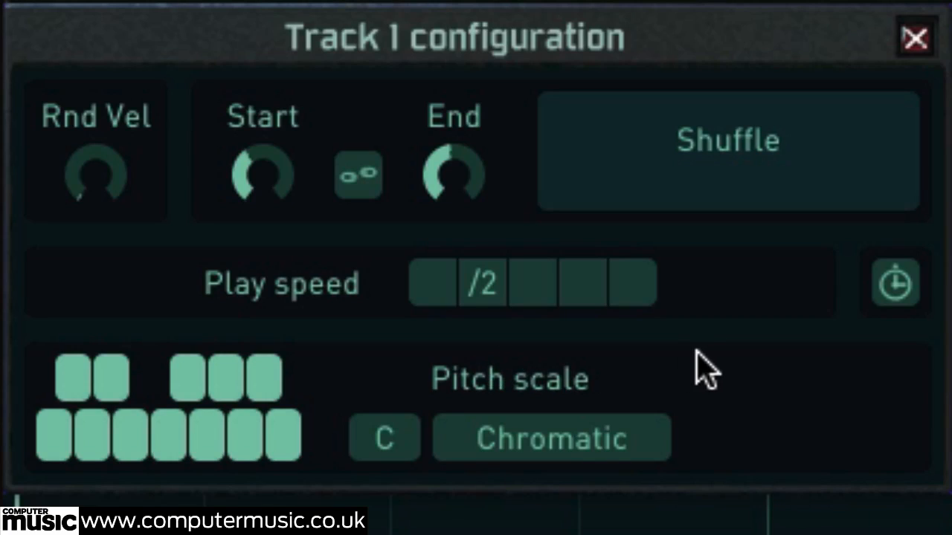
click(428, 289)
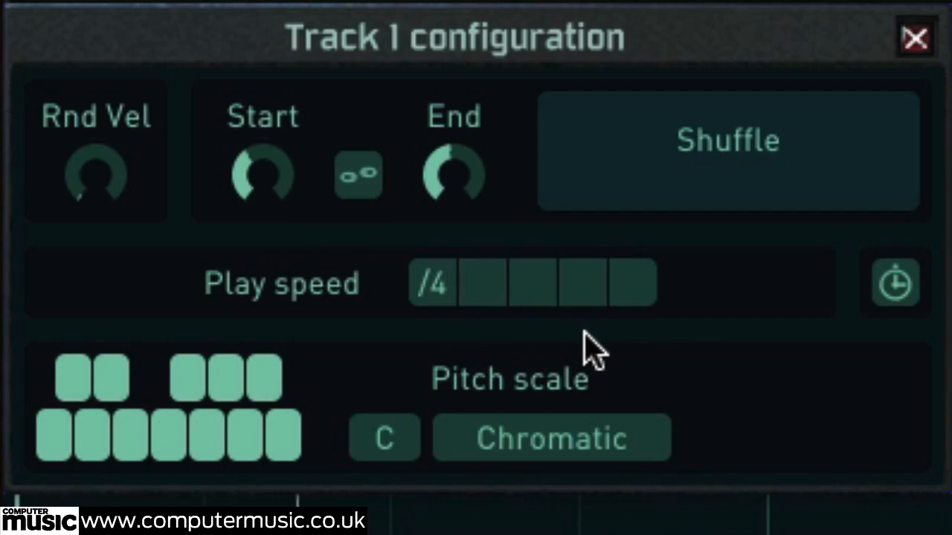
click(540, 296)
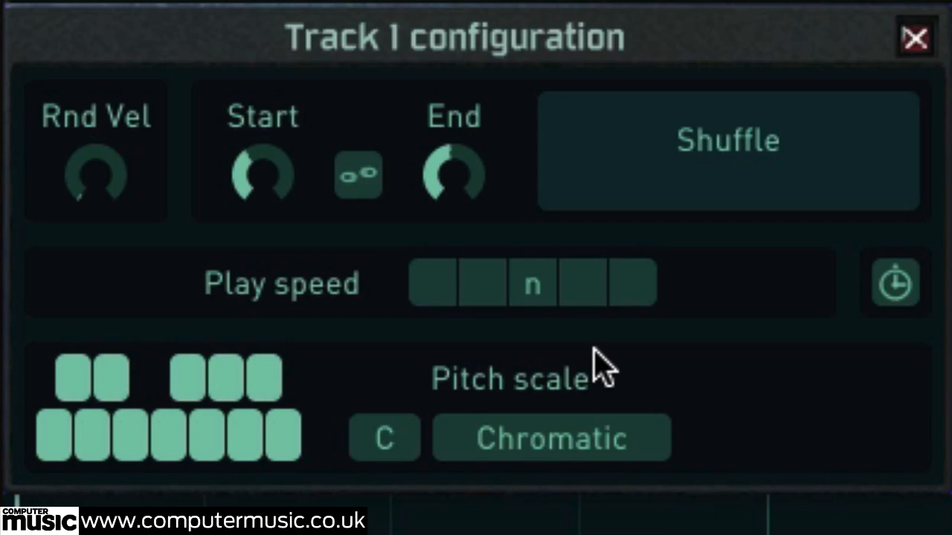
click(583, 290)
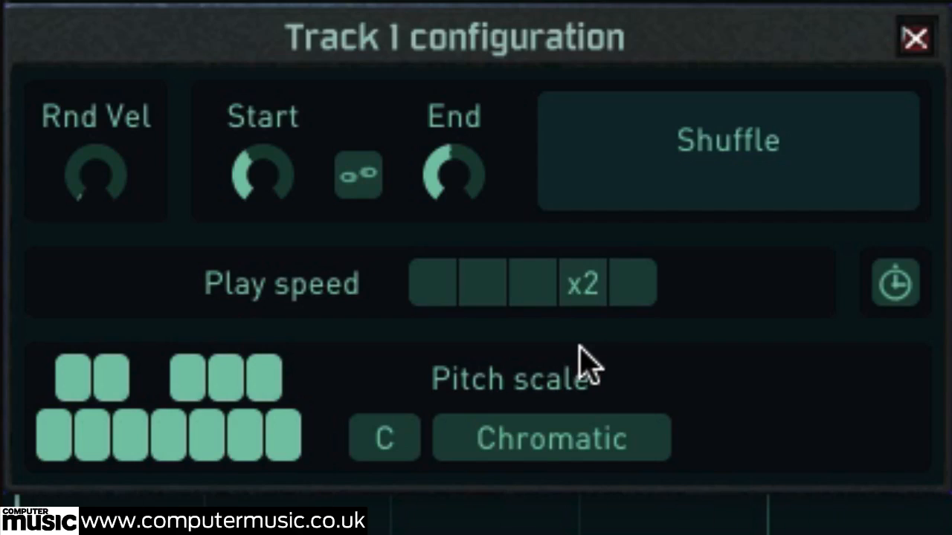
click(634, 290)
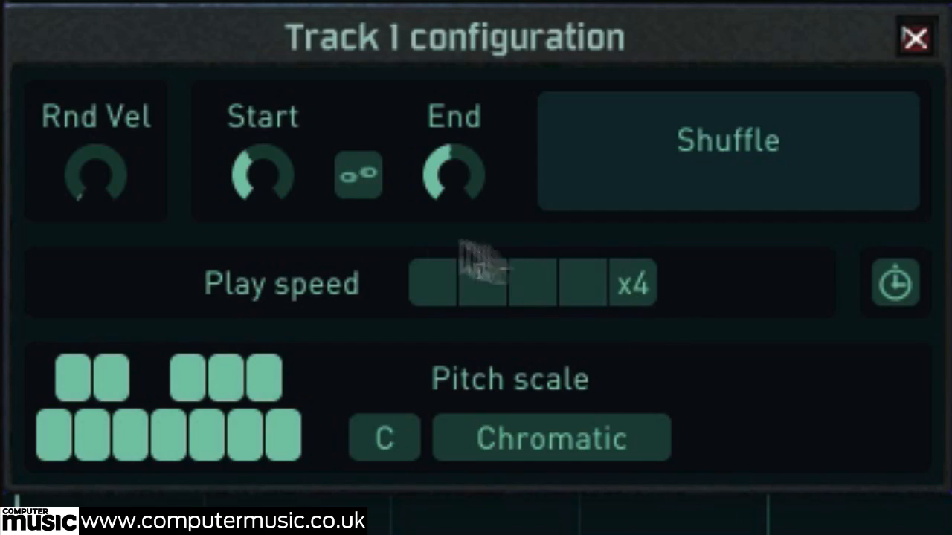
drag(258, 175, 259, 532)
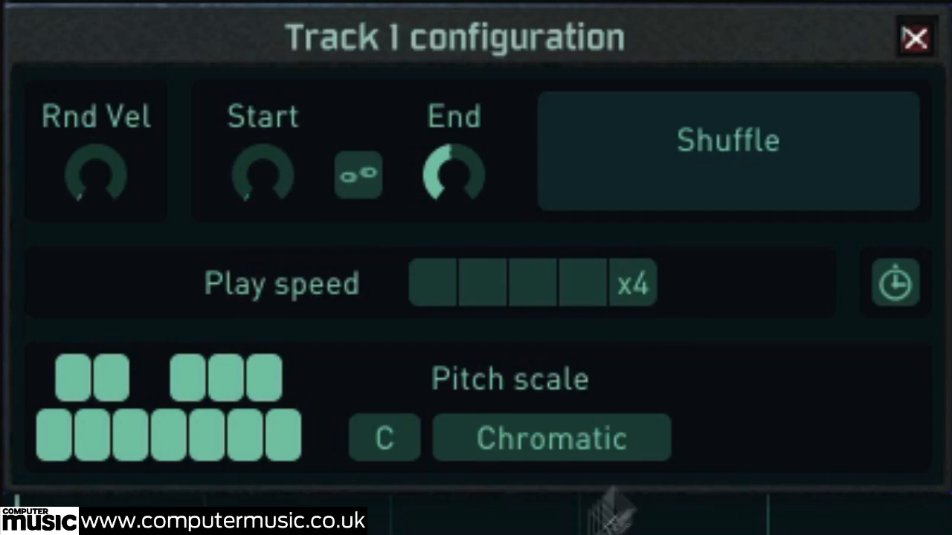
click(543, 297)
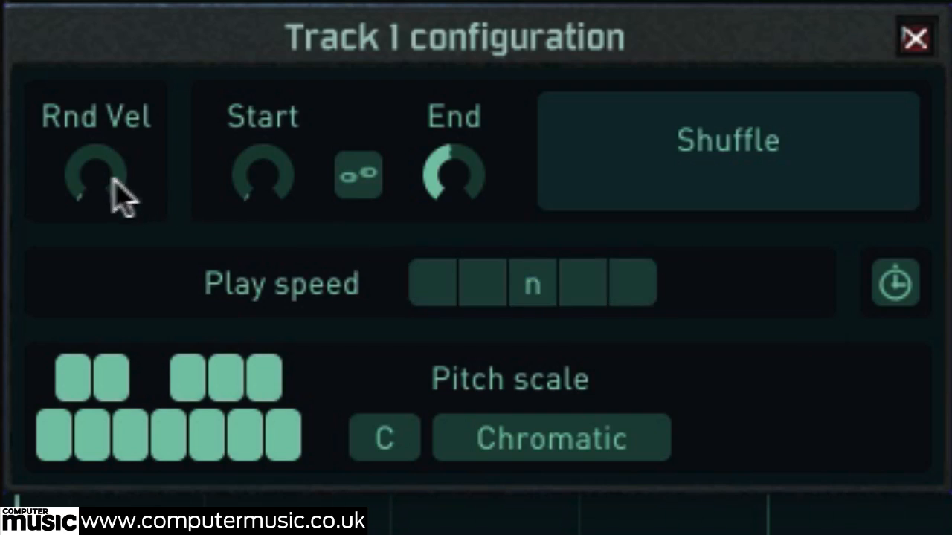
Step: Raise Track 1's Start shuffle to about halfway
drag(122, 198, 145, 74)
drag(245, 191, 245, 145)
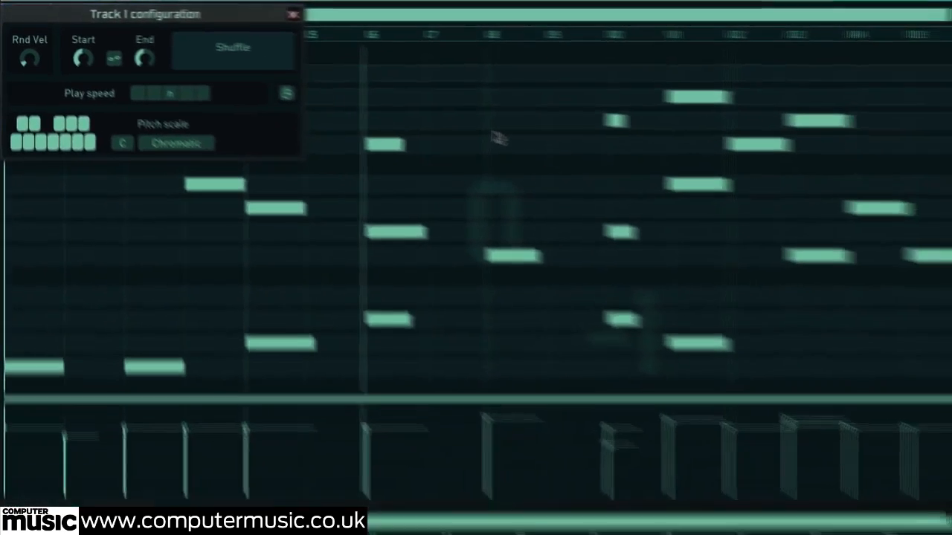
Step: Try shifting the pitch of the topmost notes at 1.11, 1.14 and 1.13
click(674, 90)
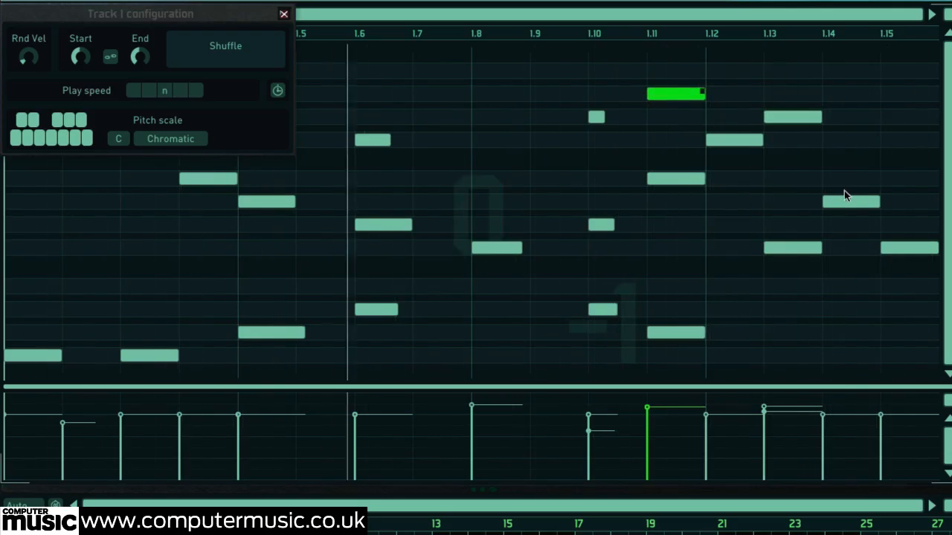
click(850, 202)
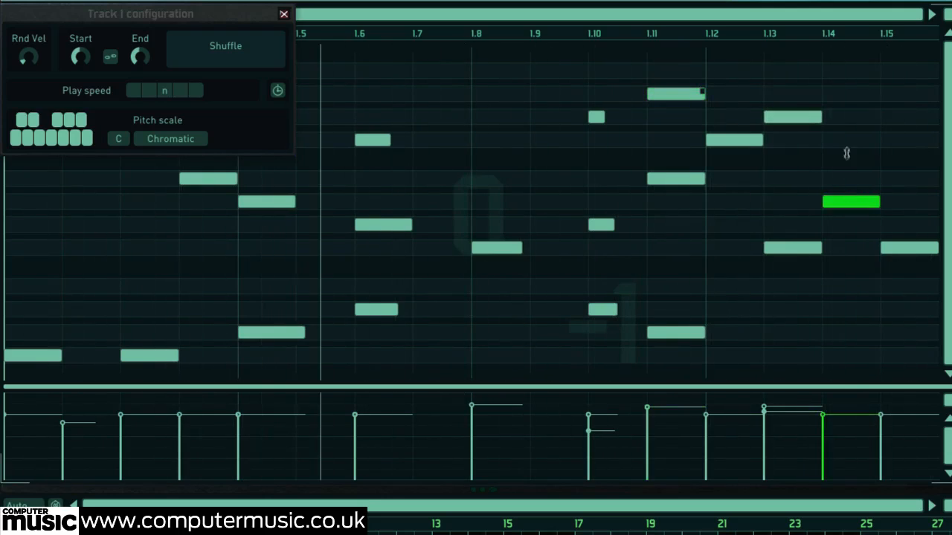
click(807, 116)
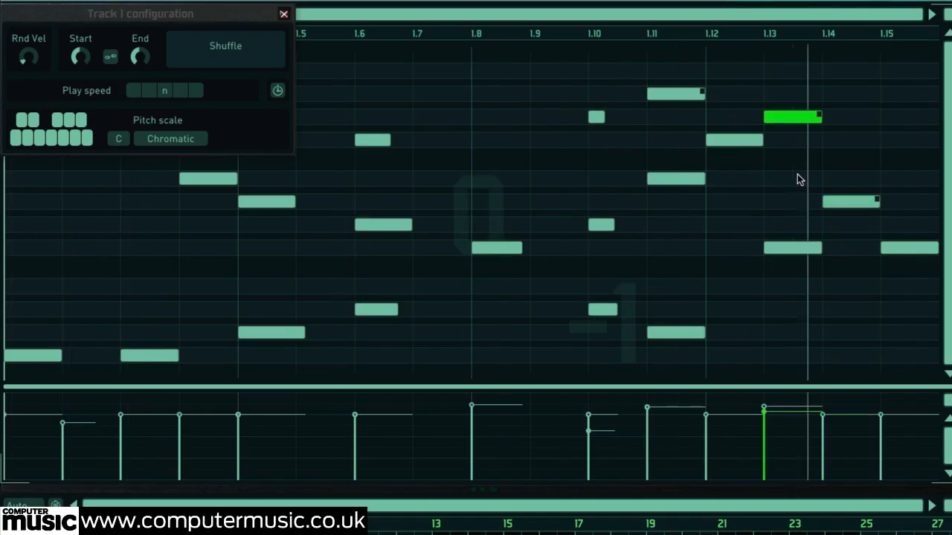
Step: Try the Minor, Blues and Aeolian pitch scales for Track 1, finishing back on Chromatic
click(185, 140)
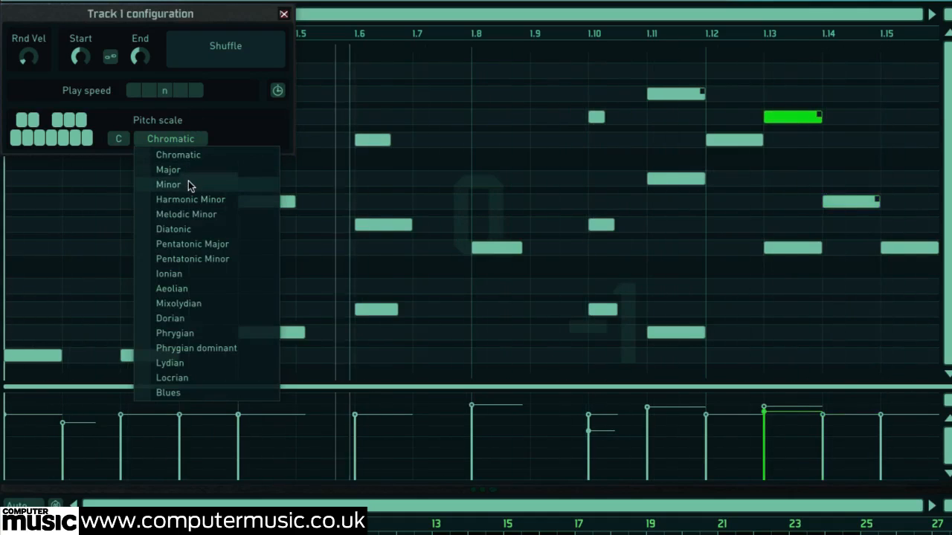
click(188, 185)
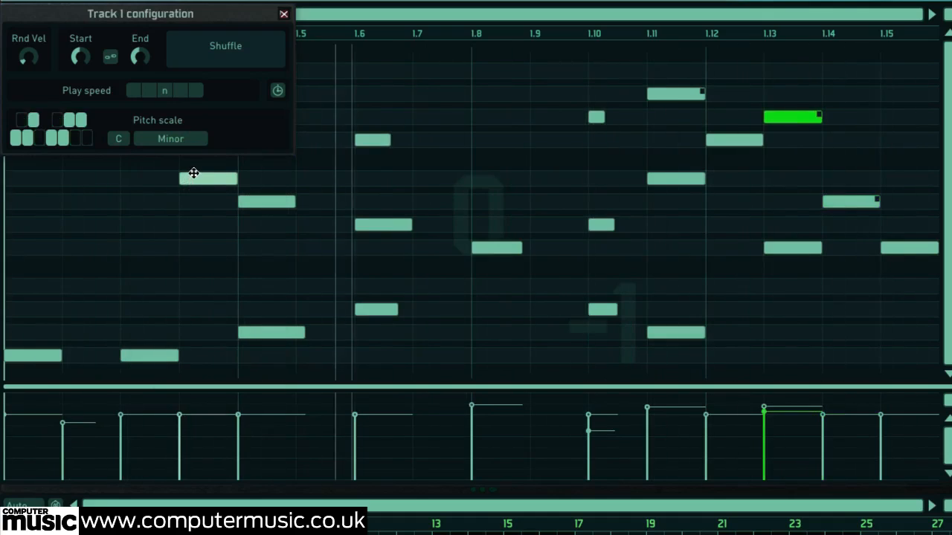
click(188, 140)
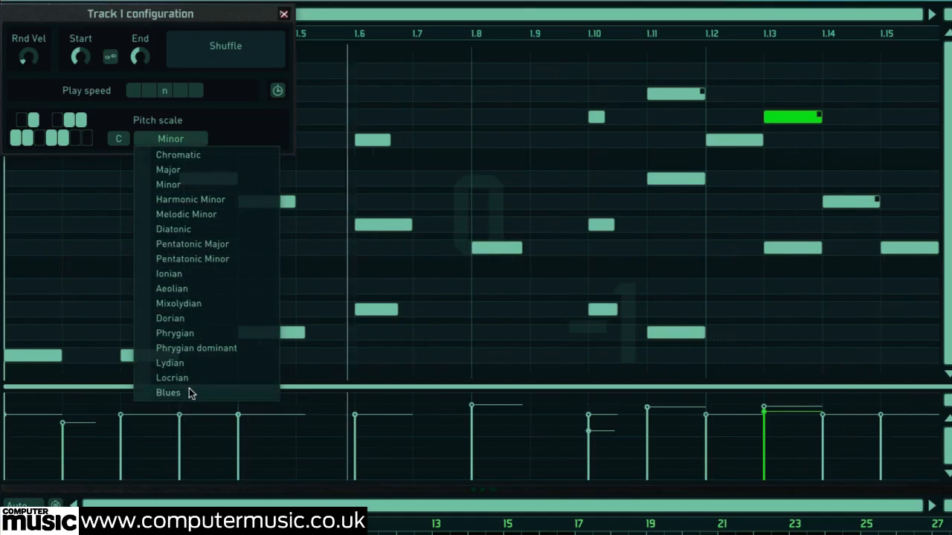
click(168, 393)
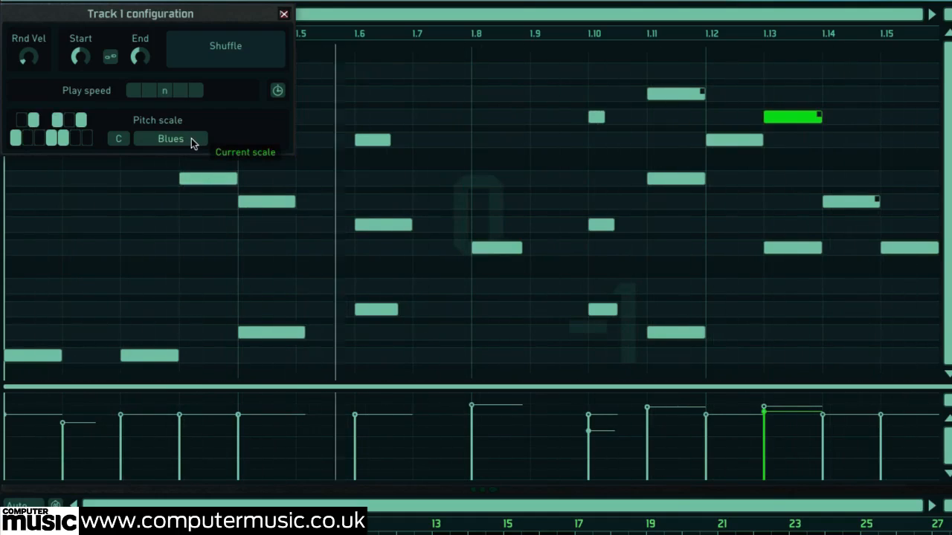
click(191, 138)
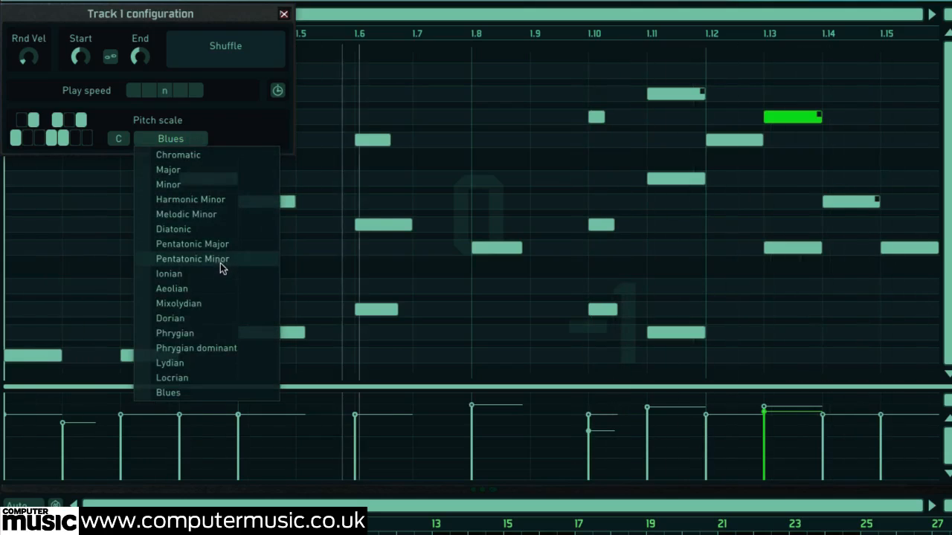
click(217, 288)
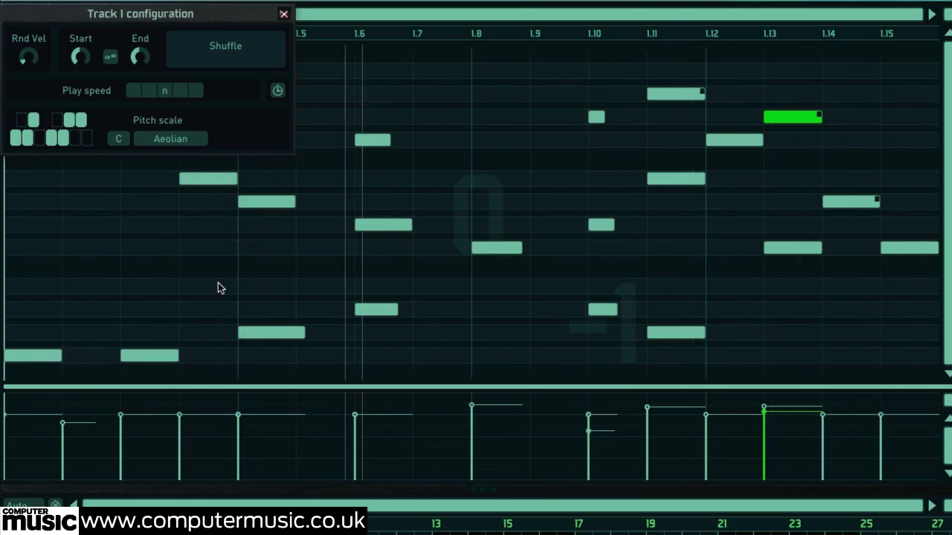
click(185, 140)
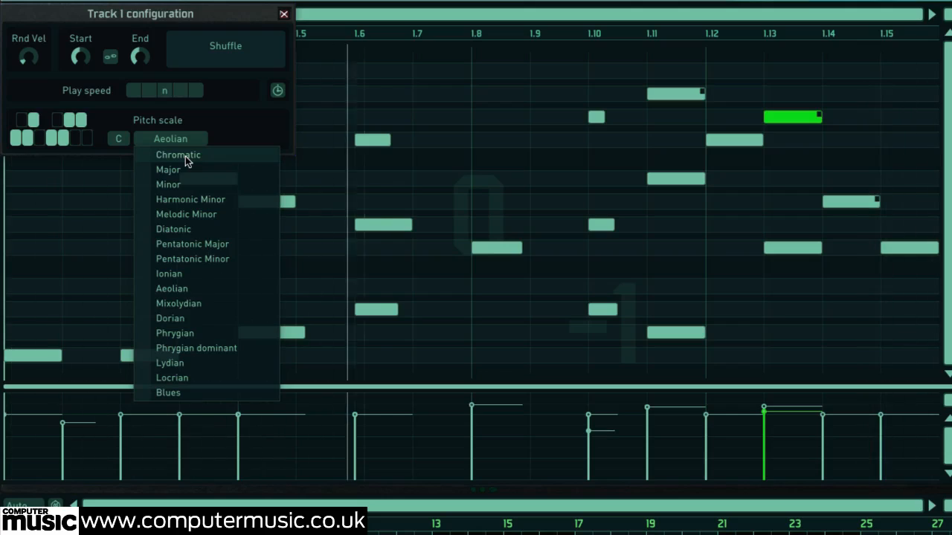
click(186, 158)
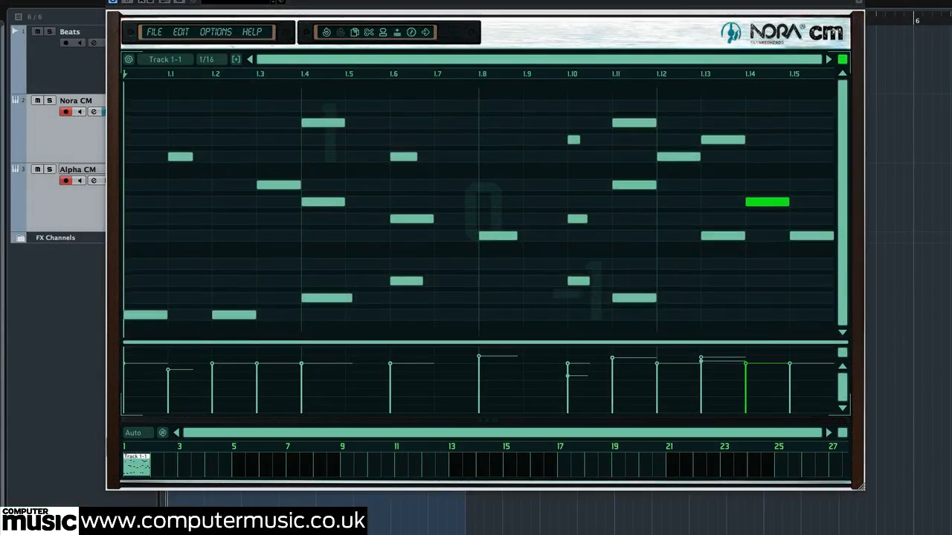
Step: Extend the phrase to two bars by placing its end marker at bar 3
drag(843, 59, 502, 66)
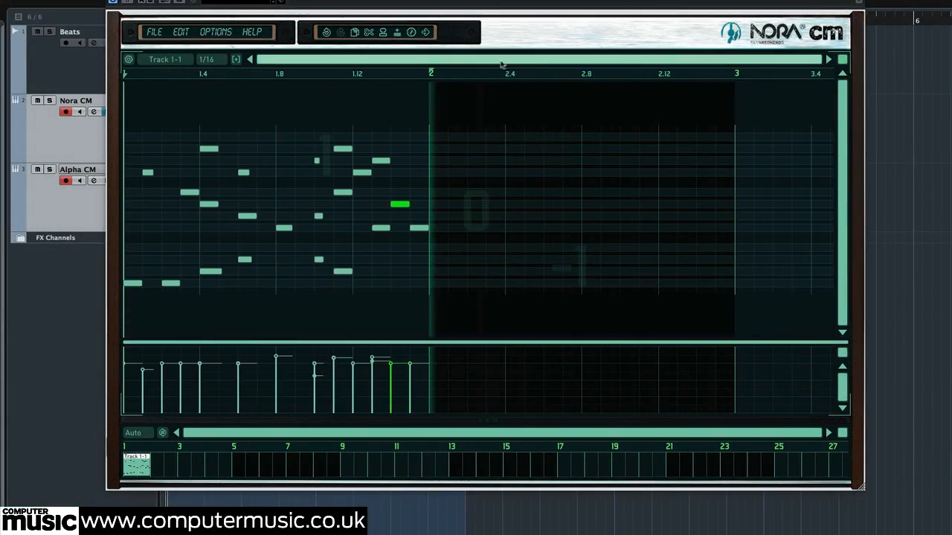
drag(431, 72, 736, 72)
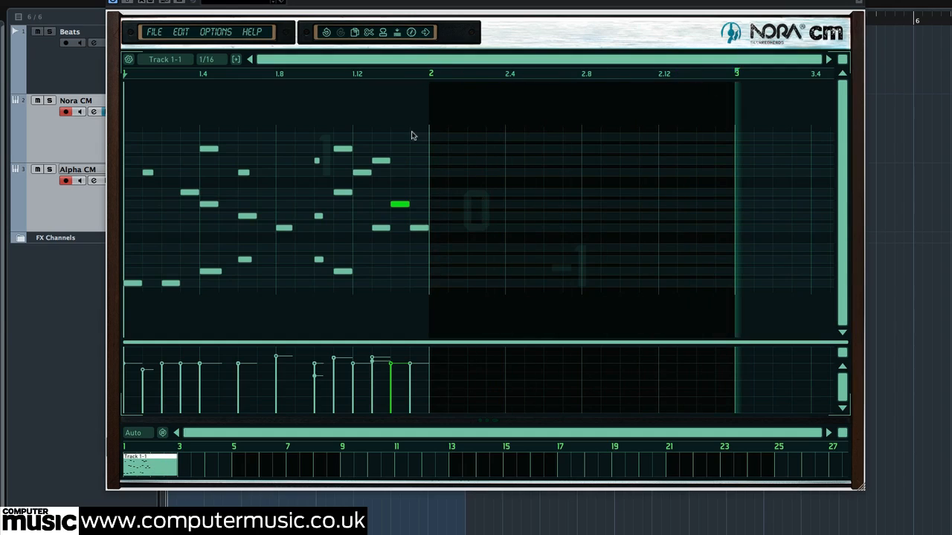
Step: Copy all of bar 1's notes into bar 2, then play the phrase with the start marker back at bar 1
drag(423, 139, 132, 300)
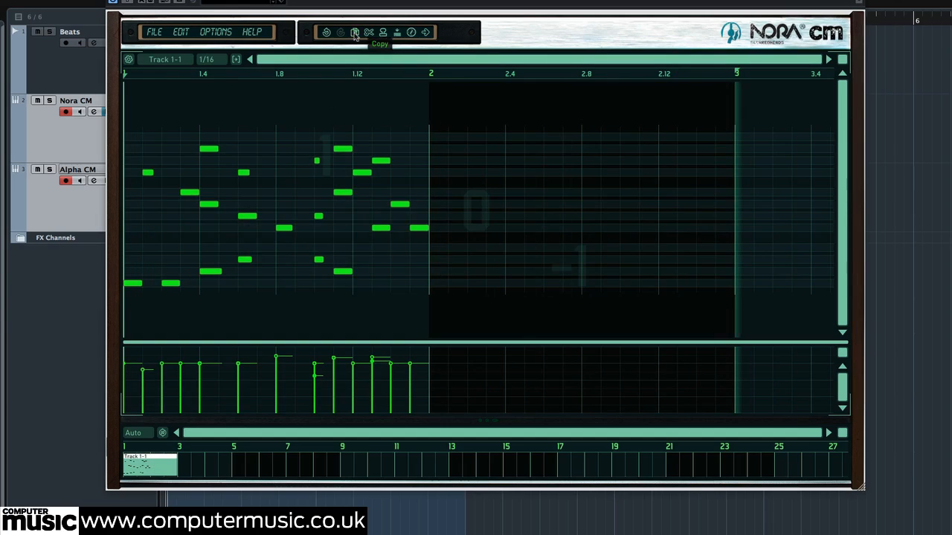
drag(124, 74, 429, 74)
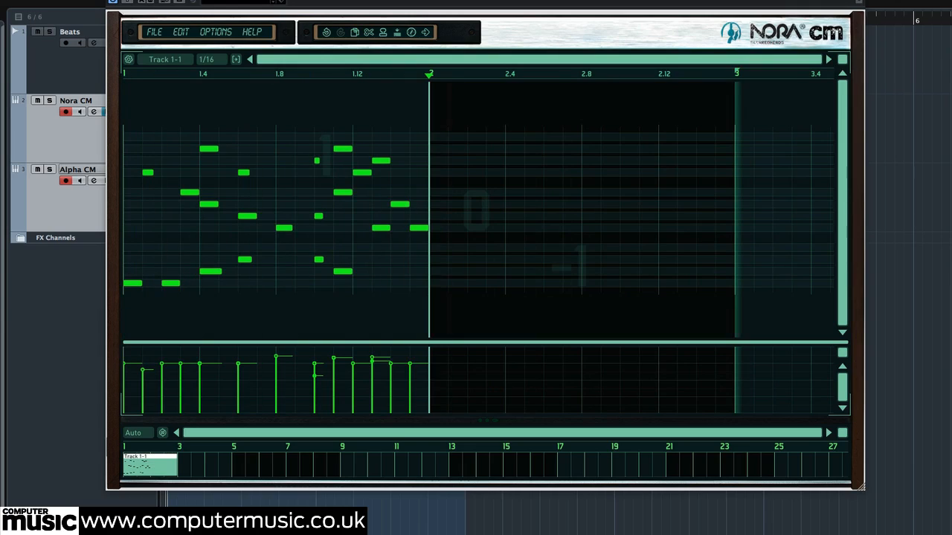
click(383, 33)
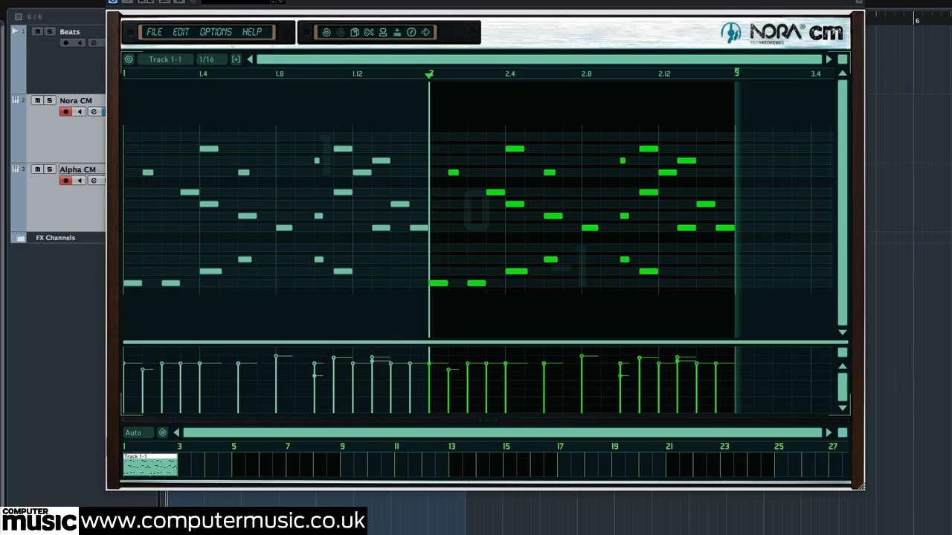
drag(429, 74, 124, 74)
key(space)
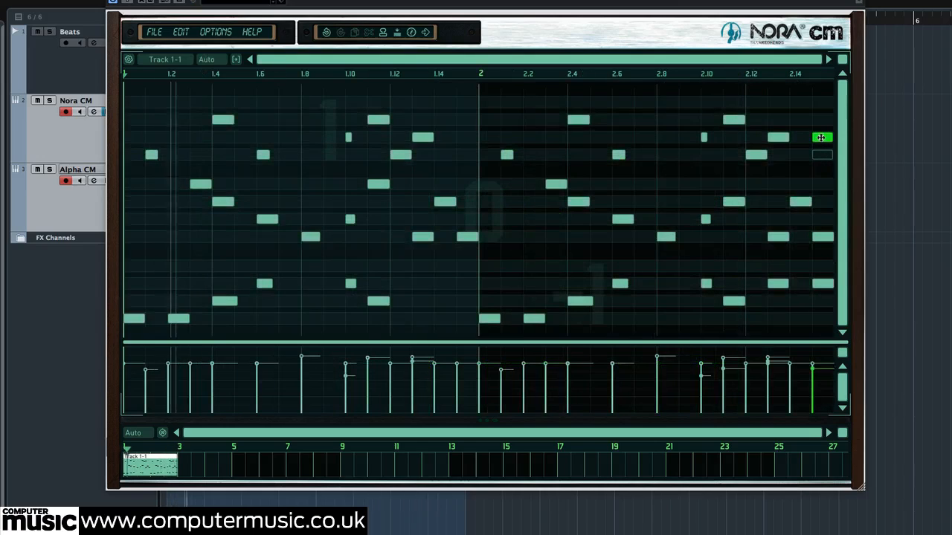
Step: Lower the velocity of the topmost note at 2.15 and place it in the same row as the note at 2.12
drag(822, 136, 823, 117)
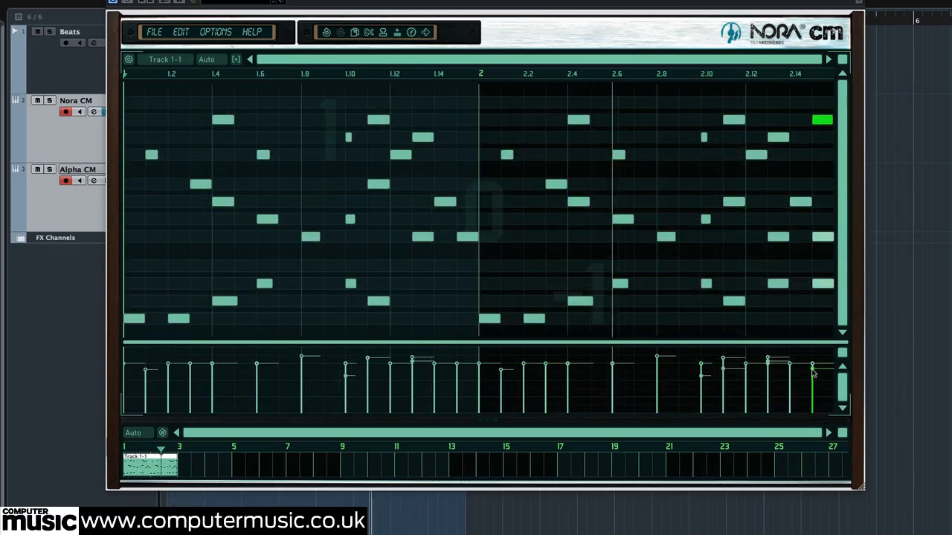
mouse_move(812, 369)
mouse_down()
mouse_move(811, 397)
mouse_move(811, 380)
mouse_up()
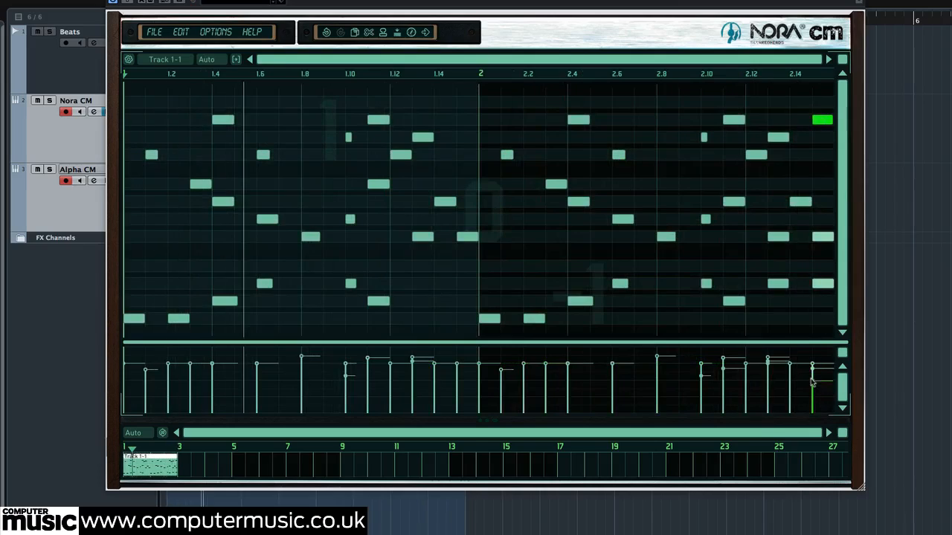
drag(822, 119, 823, 158)
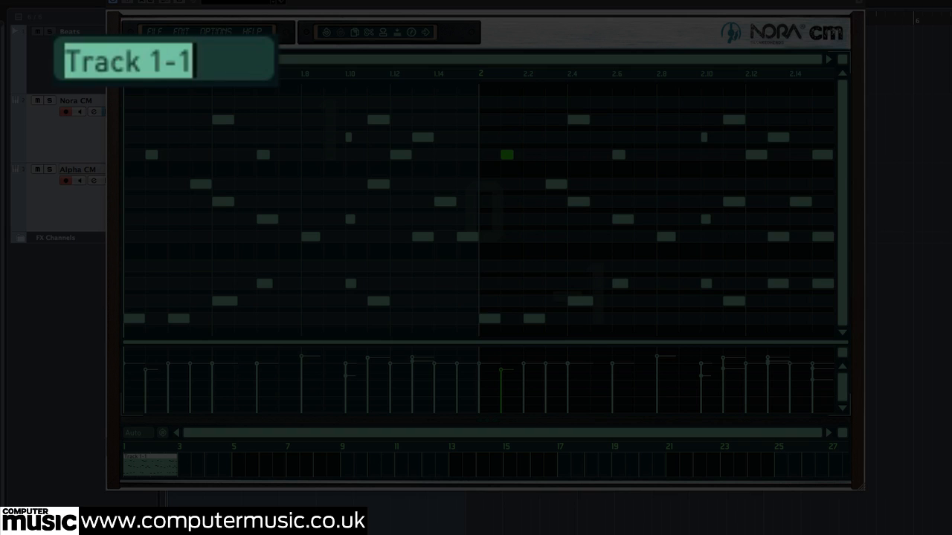
Step: Rename the phrase as CM 1
text(CM 1)
key(Return)
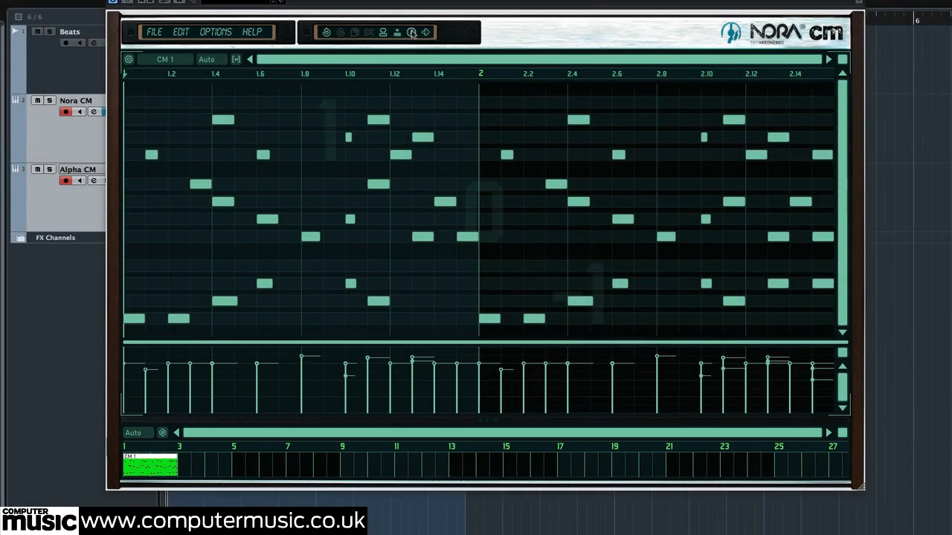
Step: Show the file browser and add the Mixed 02 arp phrase to the timeline at bar 3, after CM 1
click(412, 32)
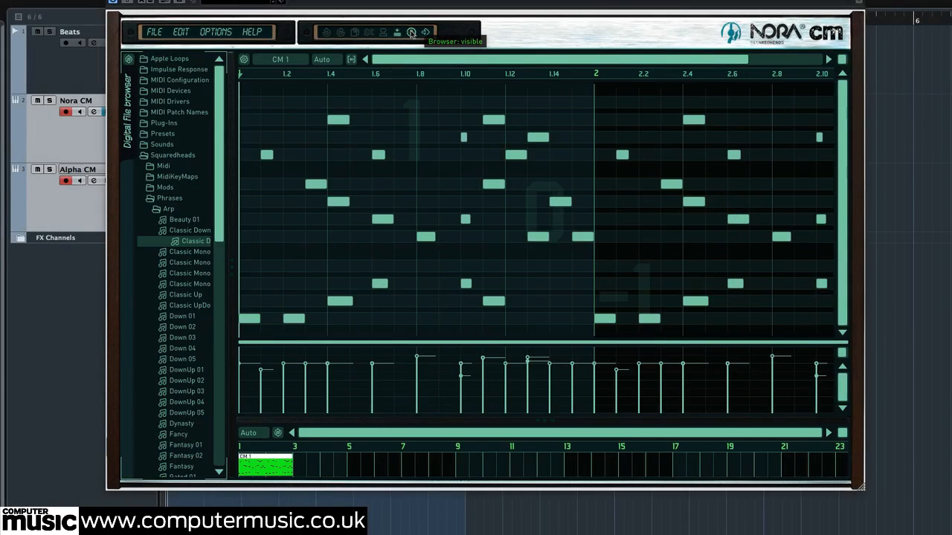
scroll(186, 356, down, 6)
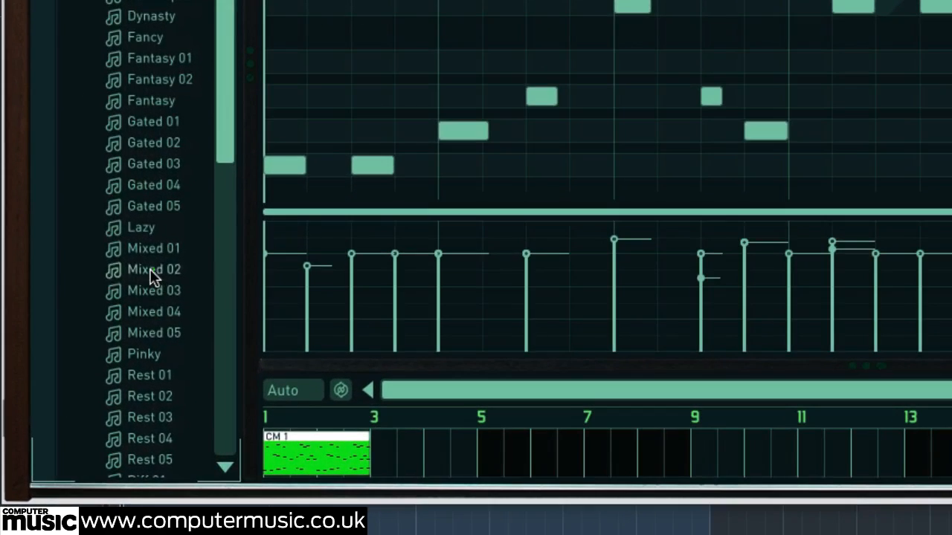
drag(152, 275, 311, 449)
Step: Shorten the CM 1 phrase to half a bar and move Mixed 02 directly behind it
click(346, 452)
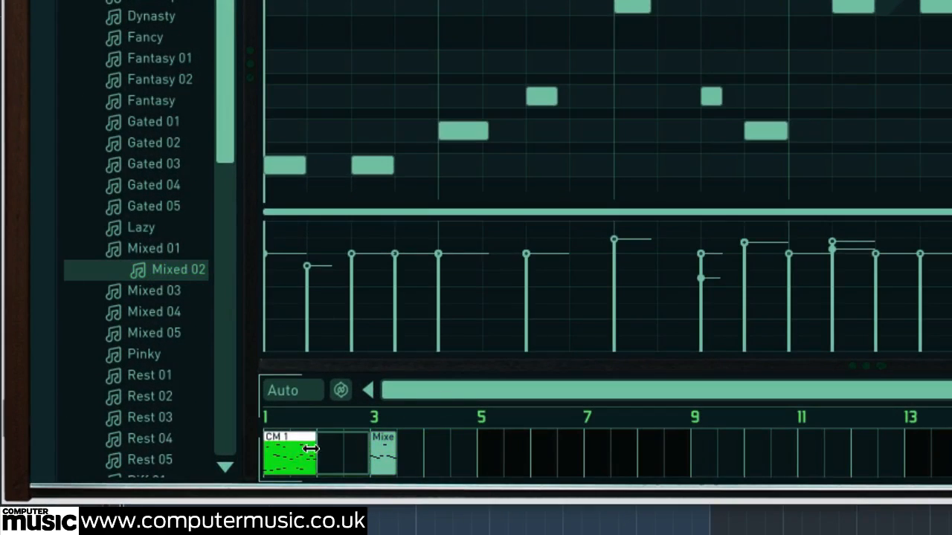
drag(382, 448, 303, 454)
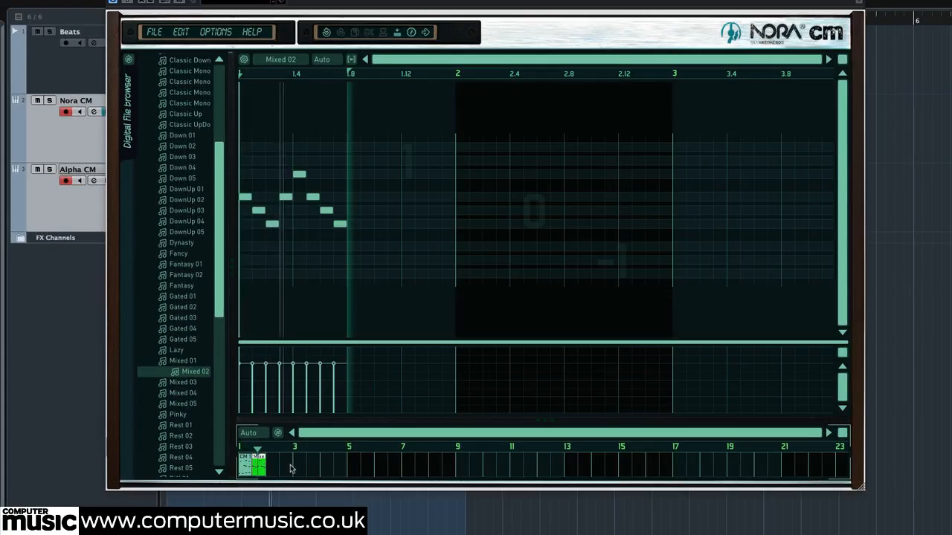
Step: Replace Mixed 02 on the timeline with a new empty phrase and shorten it to end at bar 2
click(842, 59)
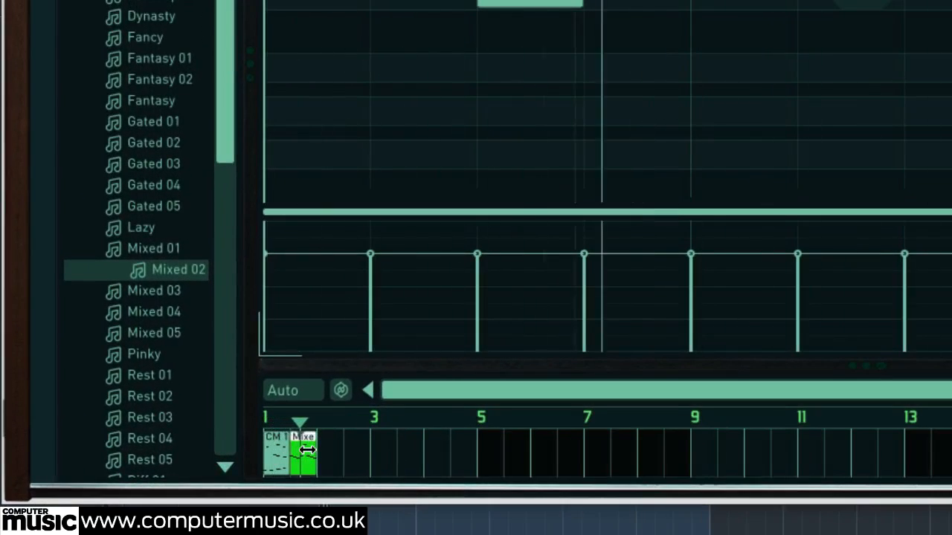
double_click(307, 450)
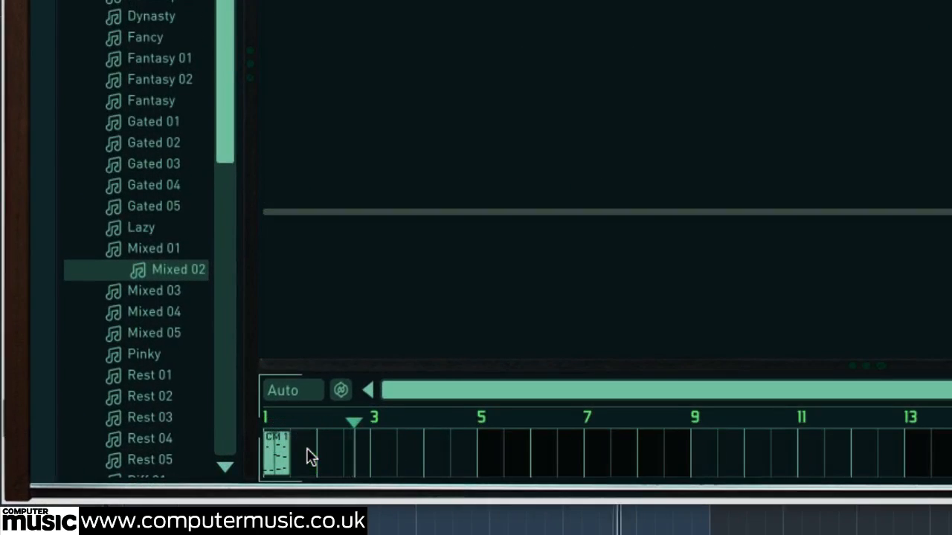
double_click(307, 450)
drag(340, 450, 318, 451)
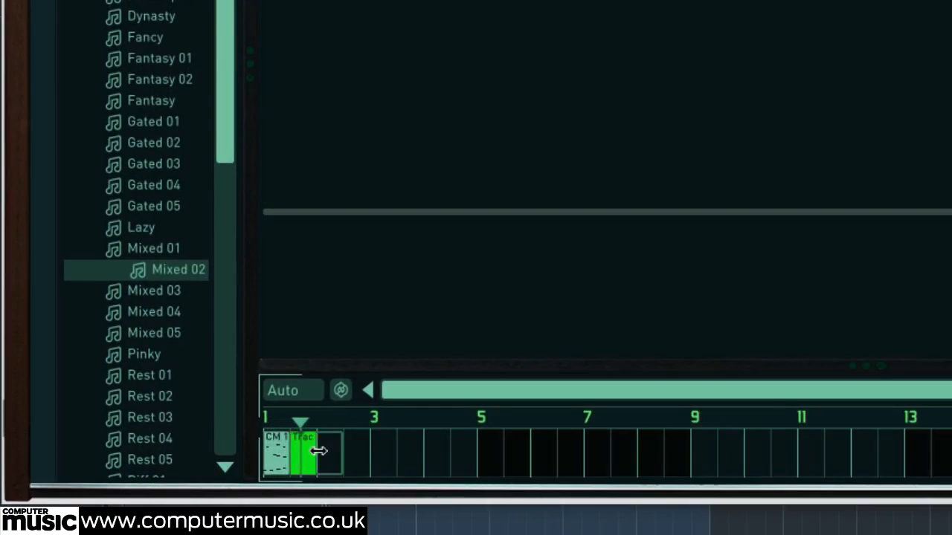
click(305, 451)
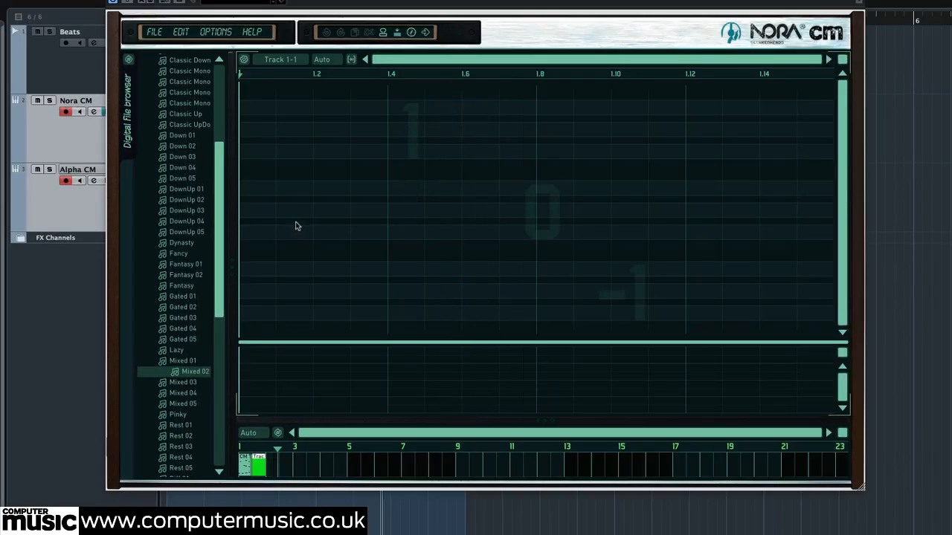
Step: Add rising short notes at 1.1, 1.3 and 1.5 to the new phrase, plus longer low notes at 1.5 and 1.2
click(286, 211)
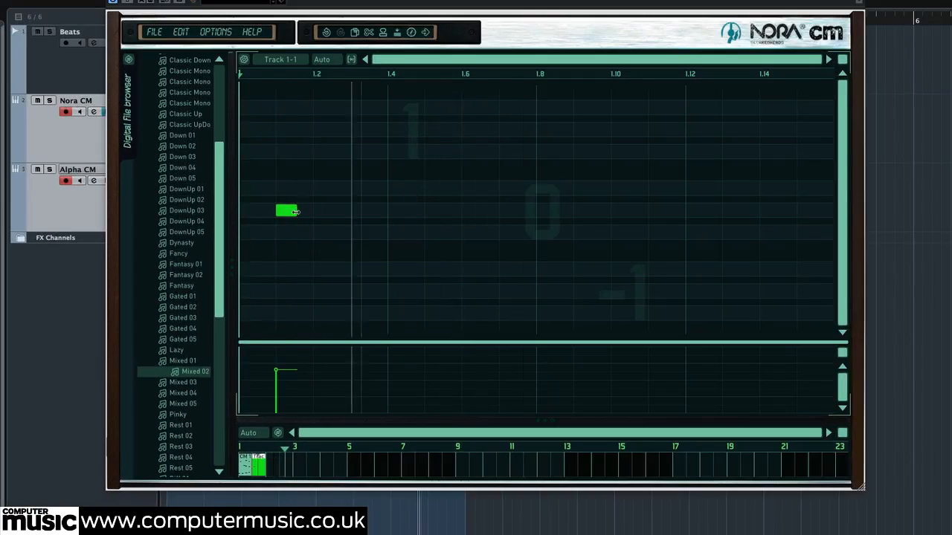
click(363, 152)
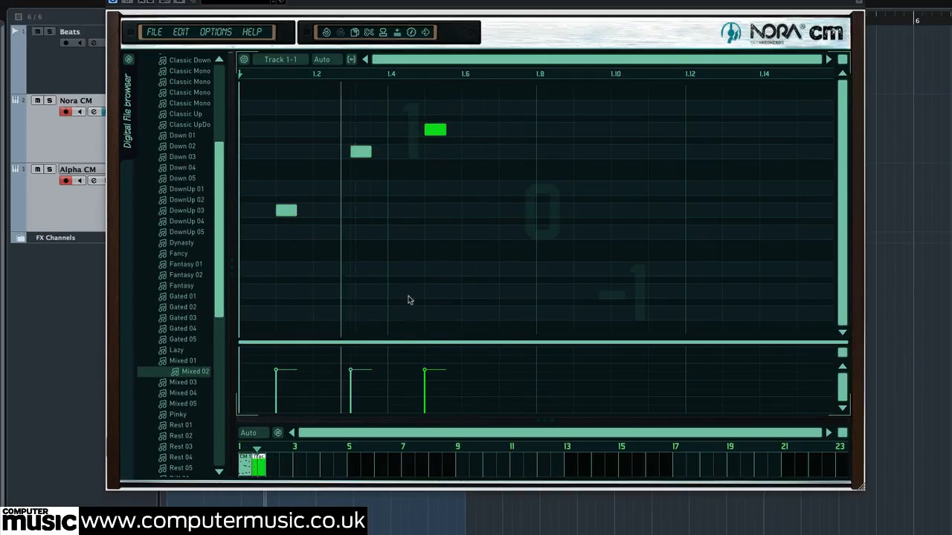
drag(452, 292, 464, 291)
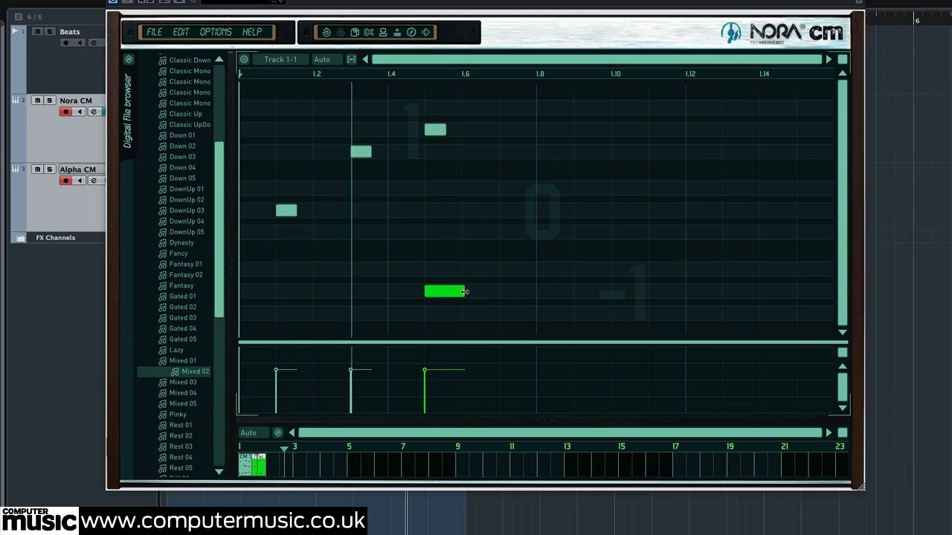
key(space)
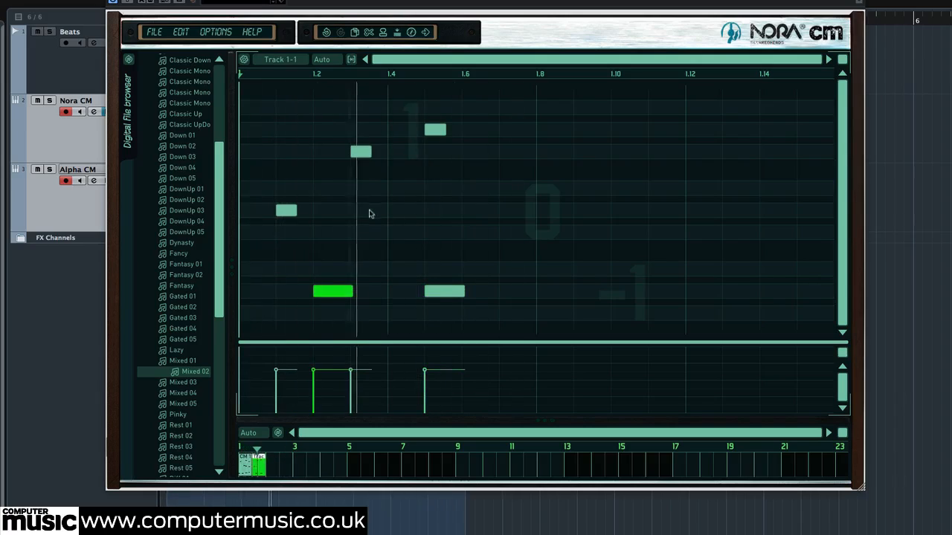
Step: Lengthen the top note at 1.5, complete it as a three-note chord, and add a matching chord at 1.7
drag(444, 131, 466, 130)
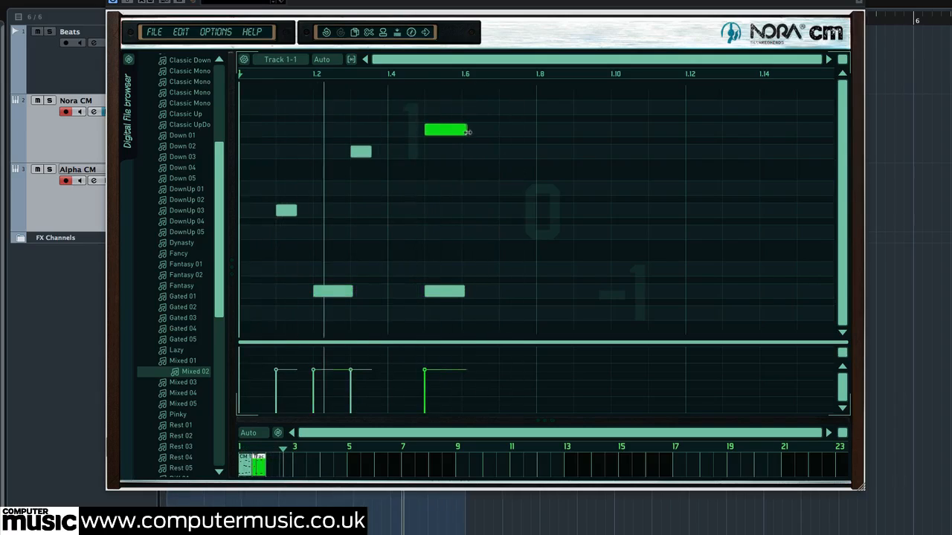
click(431, 212)
click(520, 130)
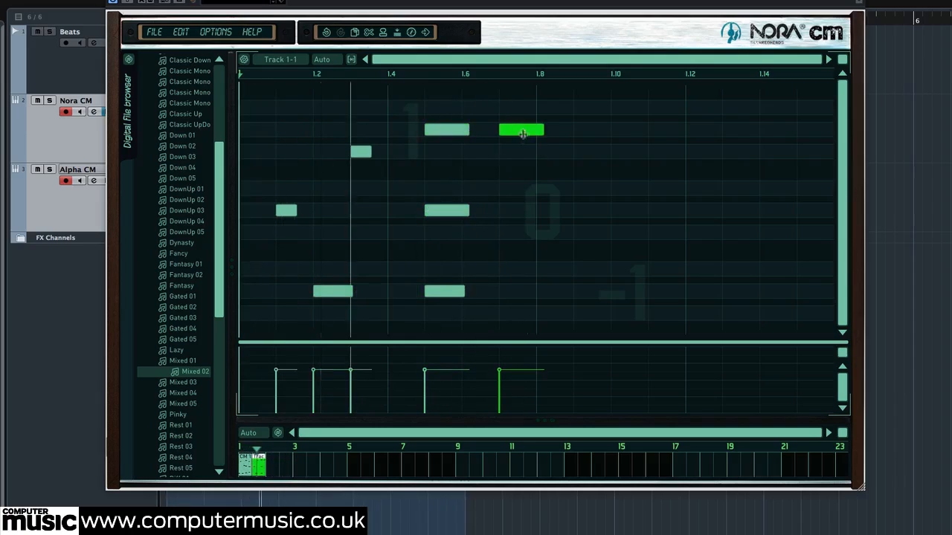
click(513, 208)
click(636, 152)
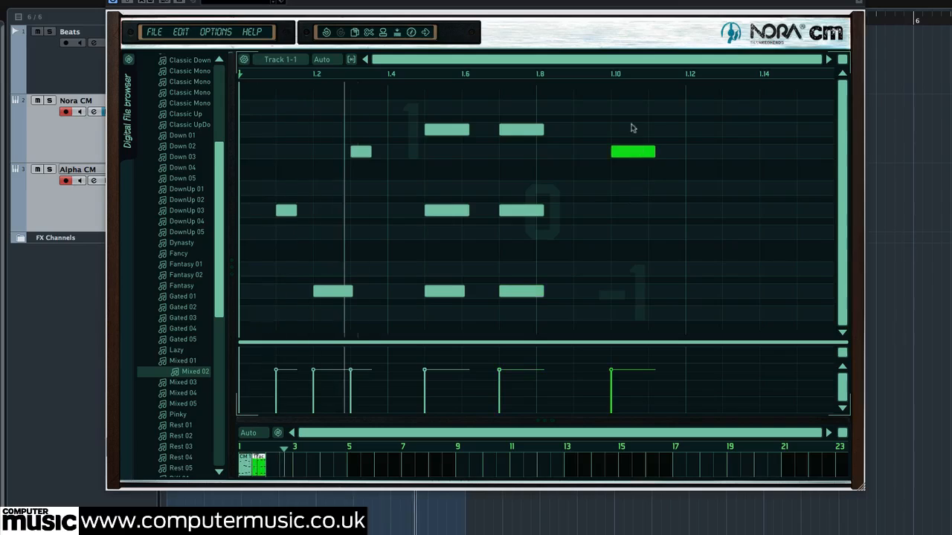
click(633, 129)
click(629, 147)
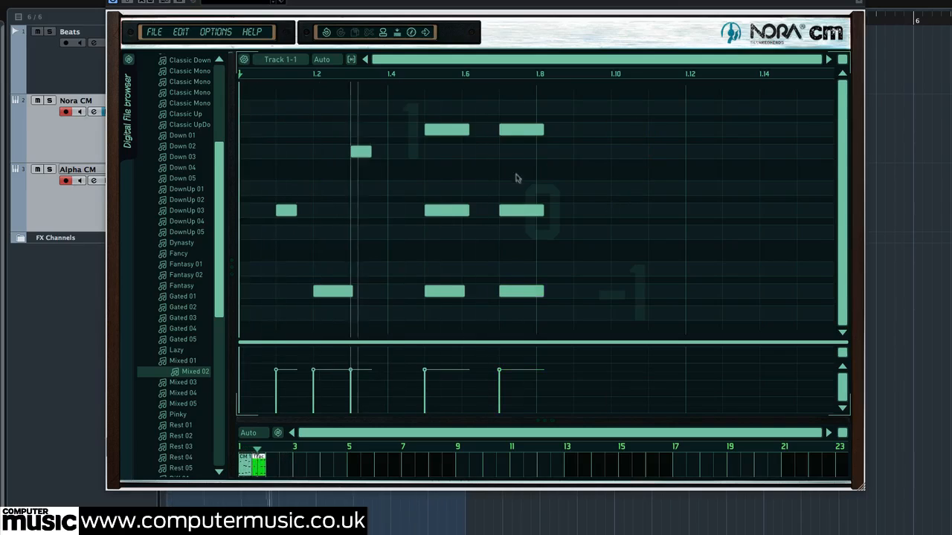
Step: Lower the middle and bottom notes of the chord at 1.7 by one row each, keeping its top note in place
drag(514, 130, 515, 152)
drag(517, 214, 517, 235)
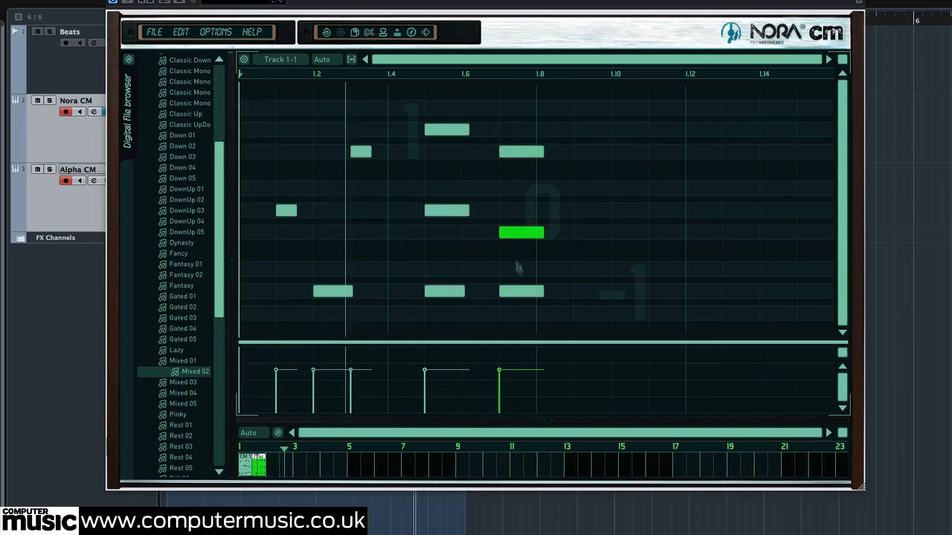
drag(513, 289, 505, 328)
drag(528, 153, 528, 130)
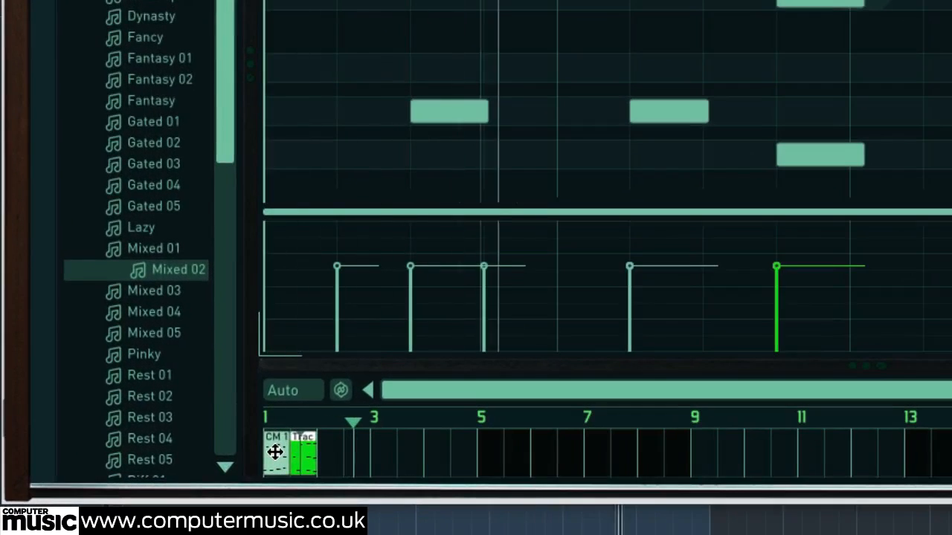
Step: Delete the phrase behind CM 1, extend CM 1 to bar 2 and fit its notes to the editor width
double_click(301, 452)
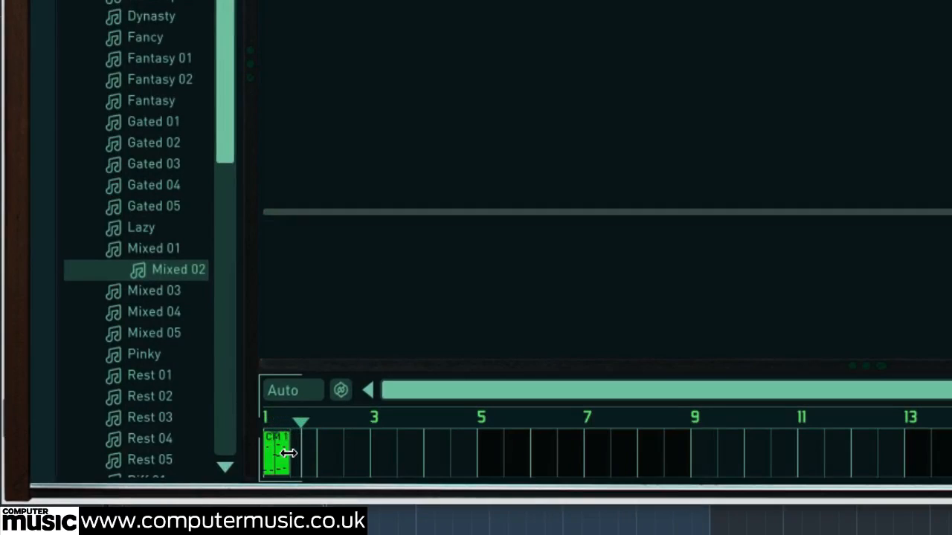
drag(309, 454, 320, 454)
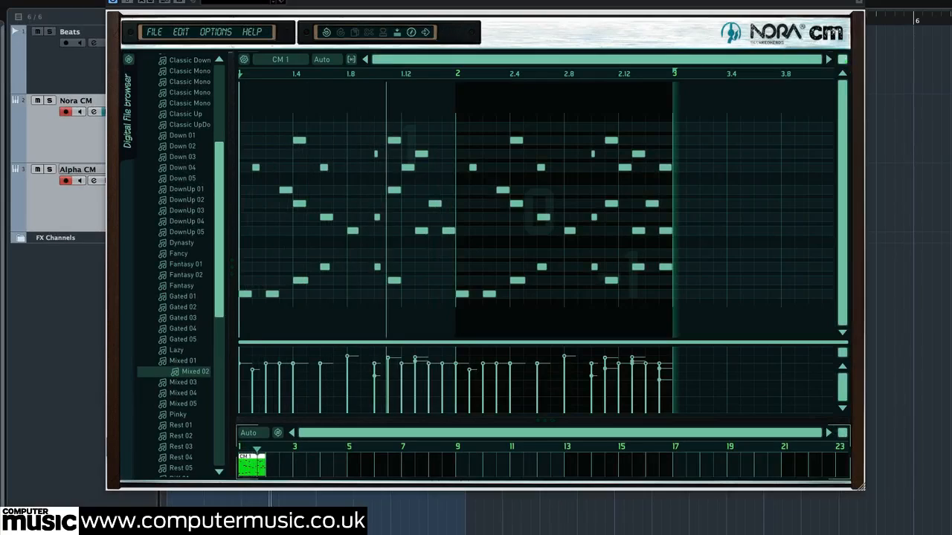
click(843, 59)
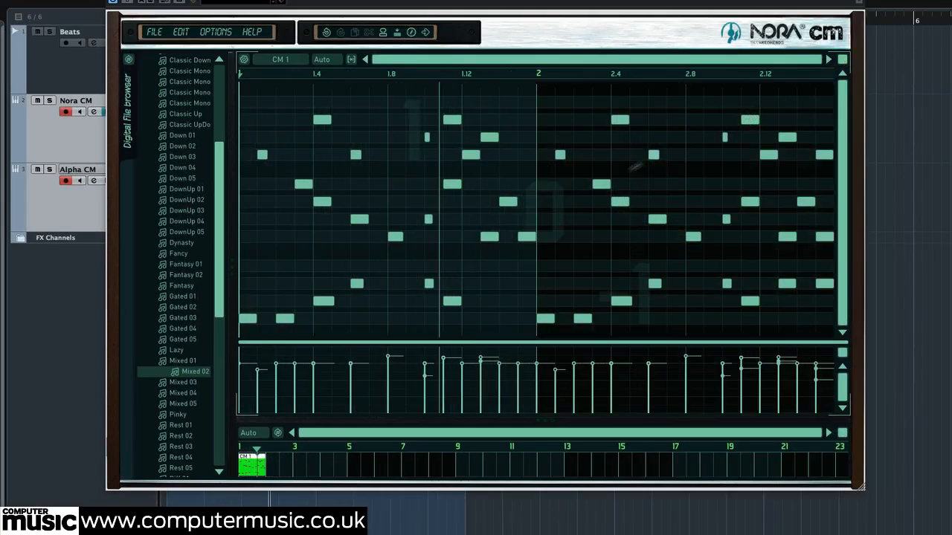
Step: Save the CM 1 phrase from the timeline into a new folder named User inside the Phrases folder
scroll(202, 392, up, 5)
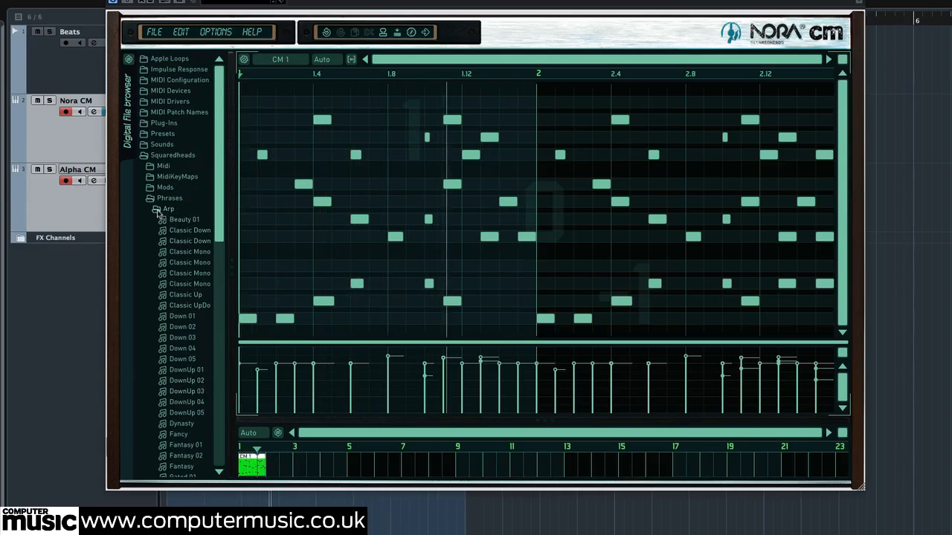
click(166, 209)
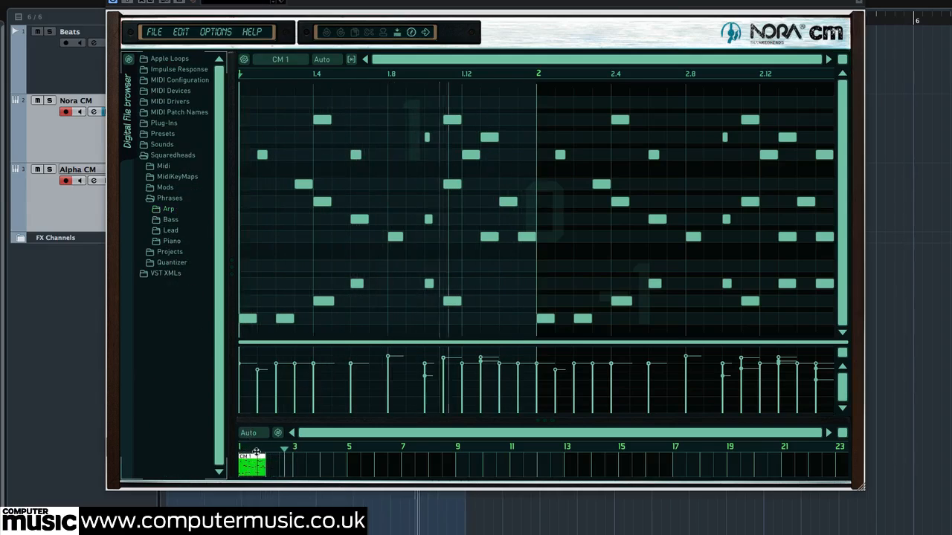
drag(252, 464, 167, 202)
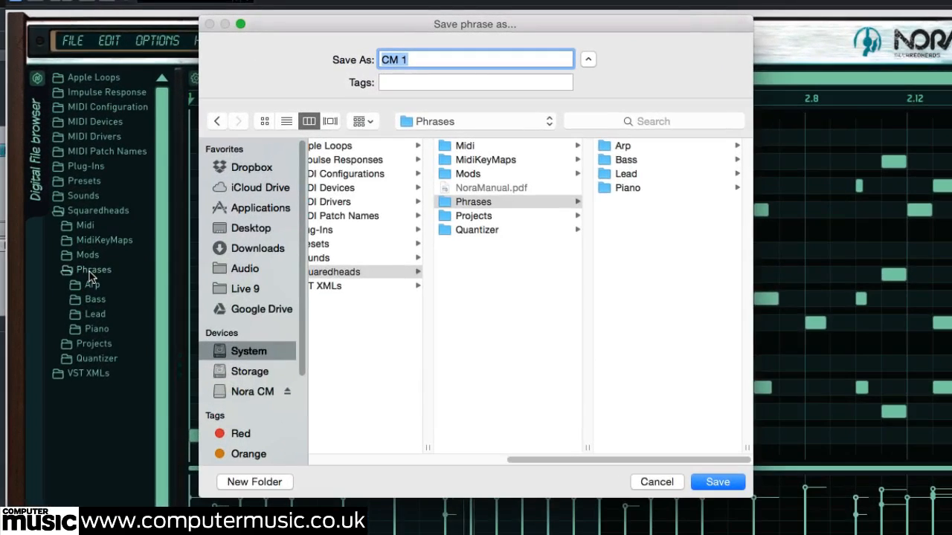
click(490, 202)
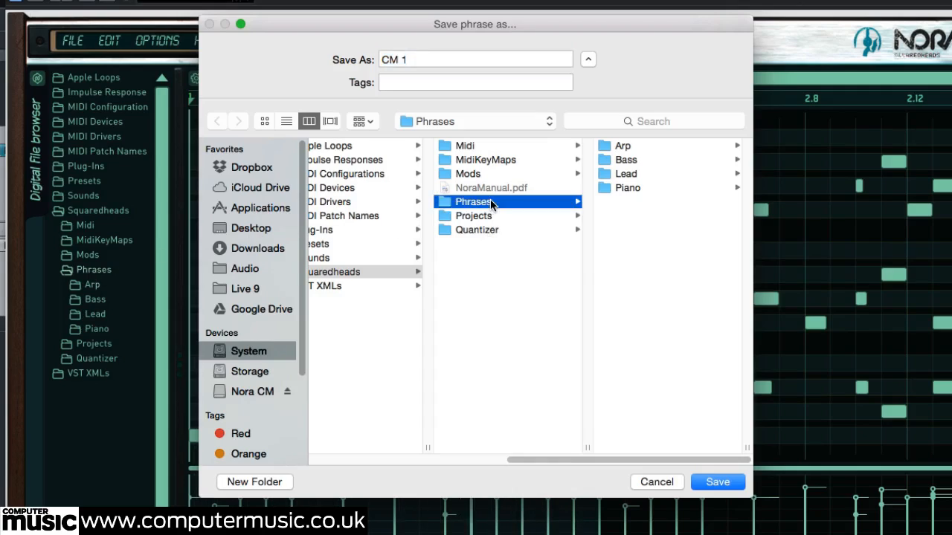
click(255, 482)
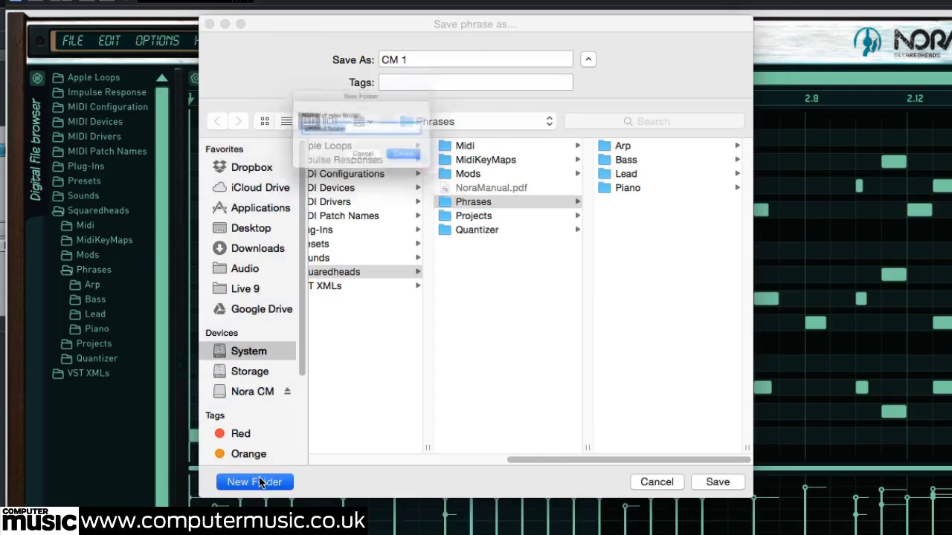
text(User)
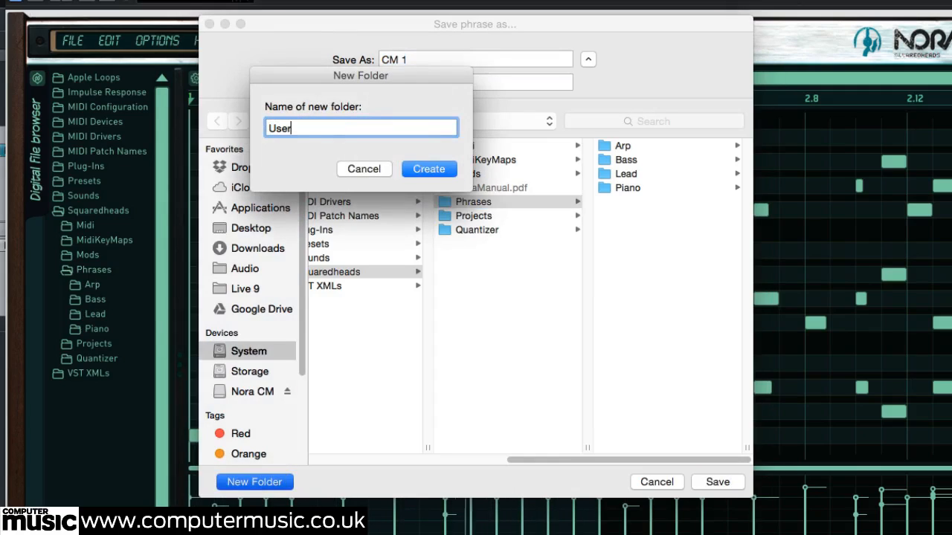
key(Return)
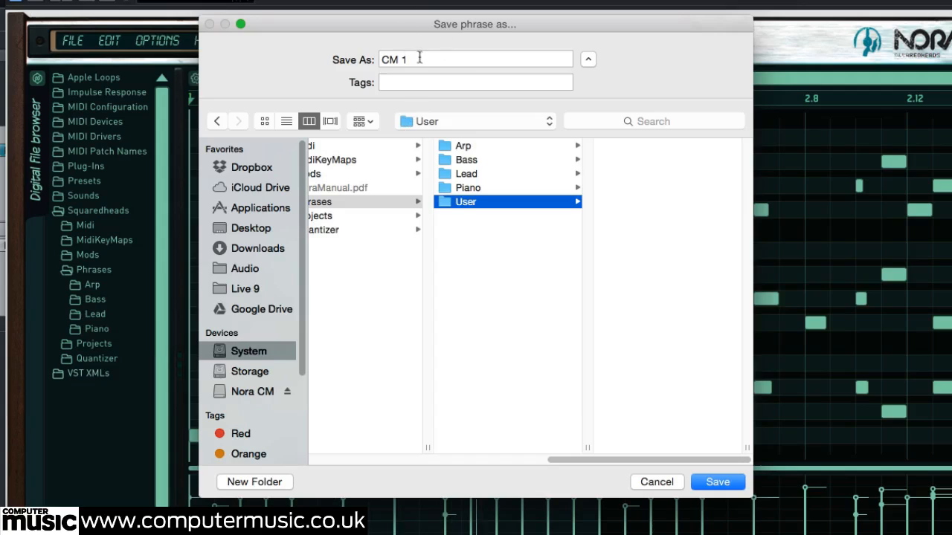
click(717, 482)
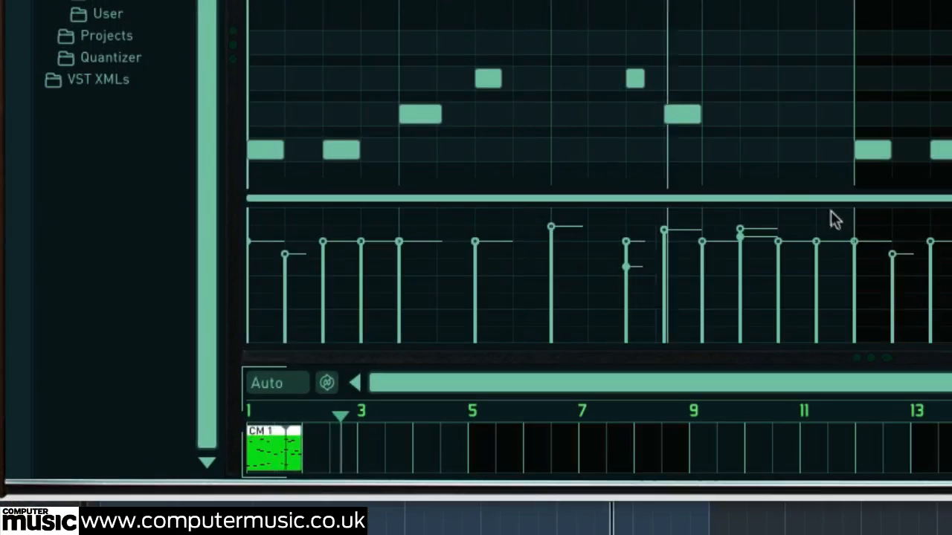
Step: Delete CM 1 from the timeline and load the saved CM 1 phrase from the User folder back at bar 1
click(110, 15)
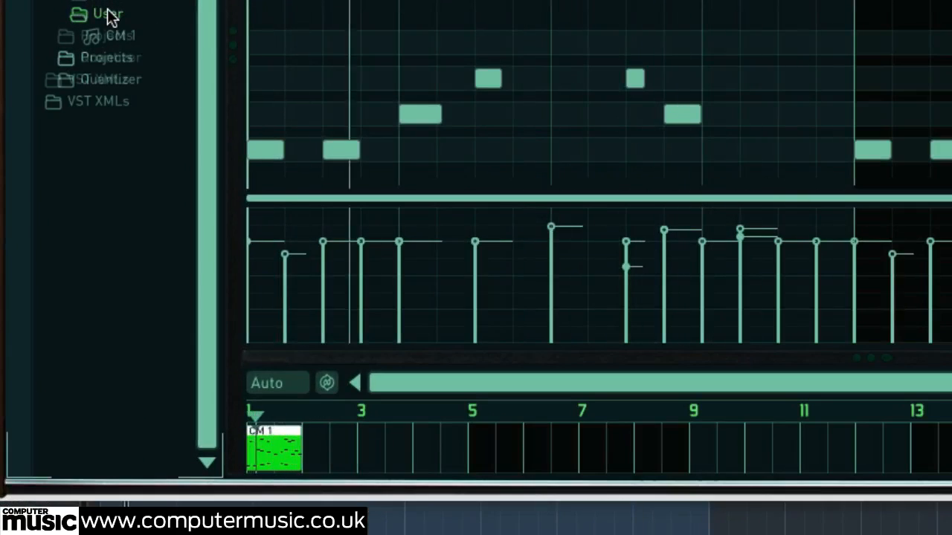
double_click(278, 439)
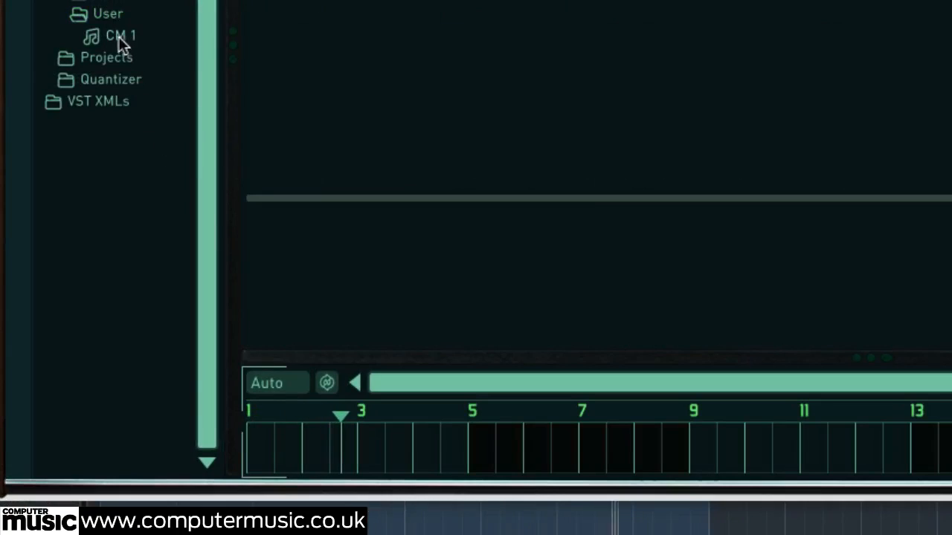
drag(124, 39, 261, 444)
click(313, 441)
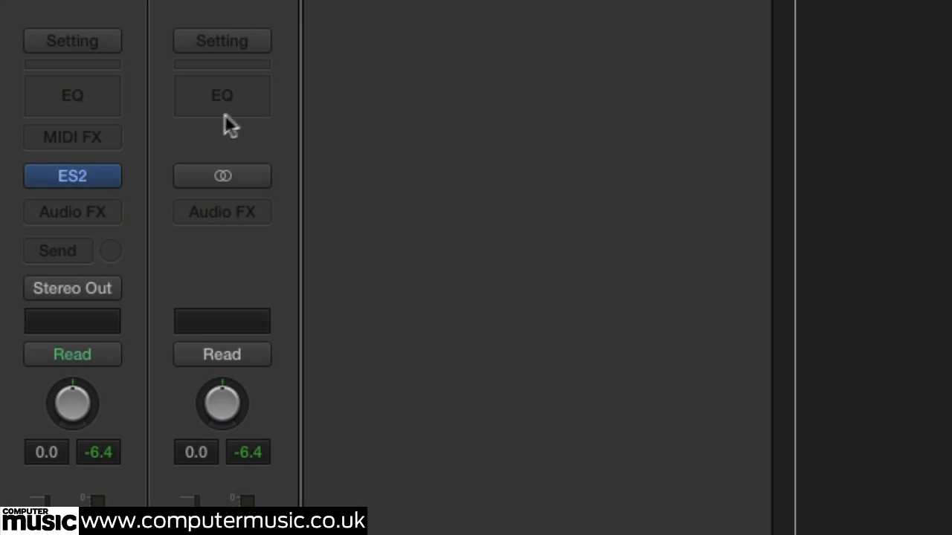
Step: Switch to Logic Pro and insert SquaredHeads Nora CM as a MIDI effect on the ES2 channel
click(111, 138)
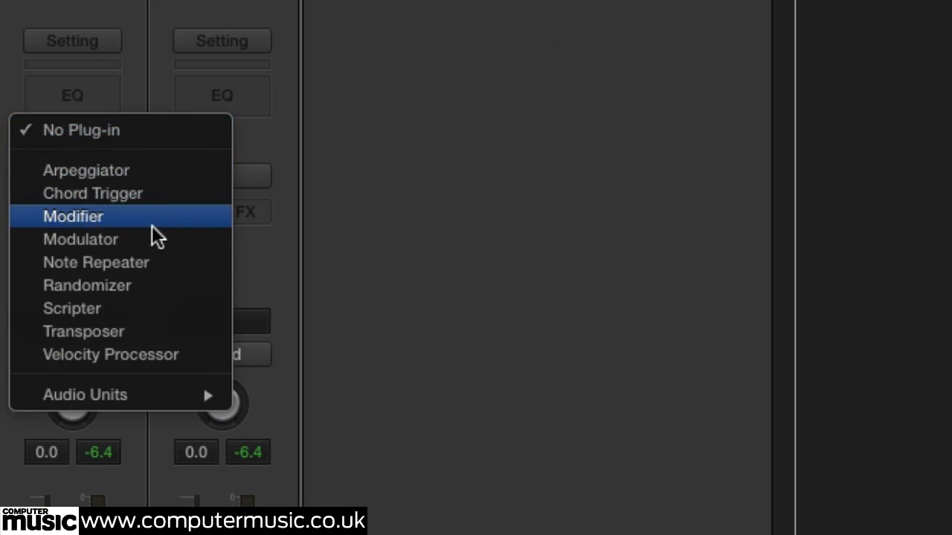
mouse_move(165, 398)
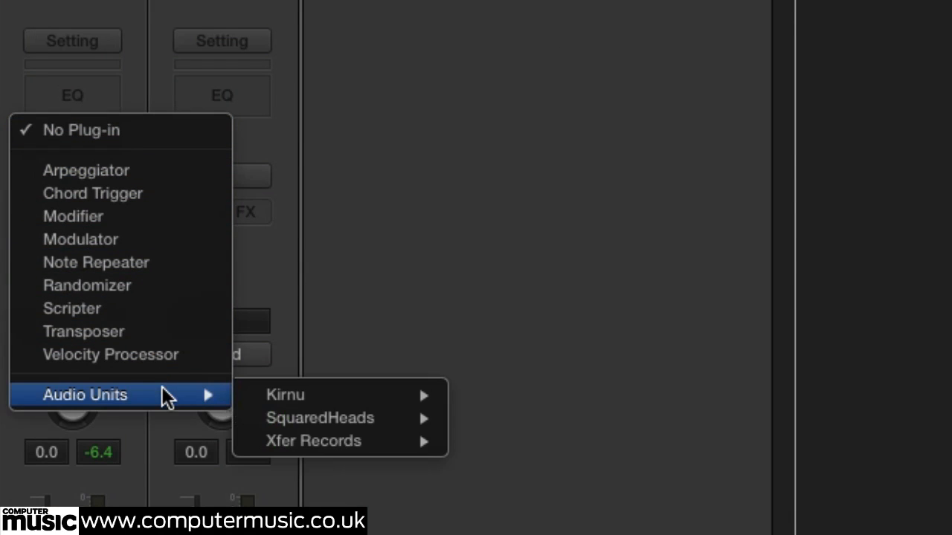
mouse_move(392, 421)
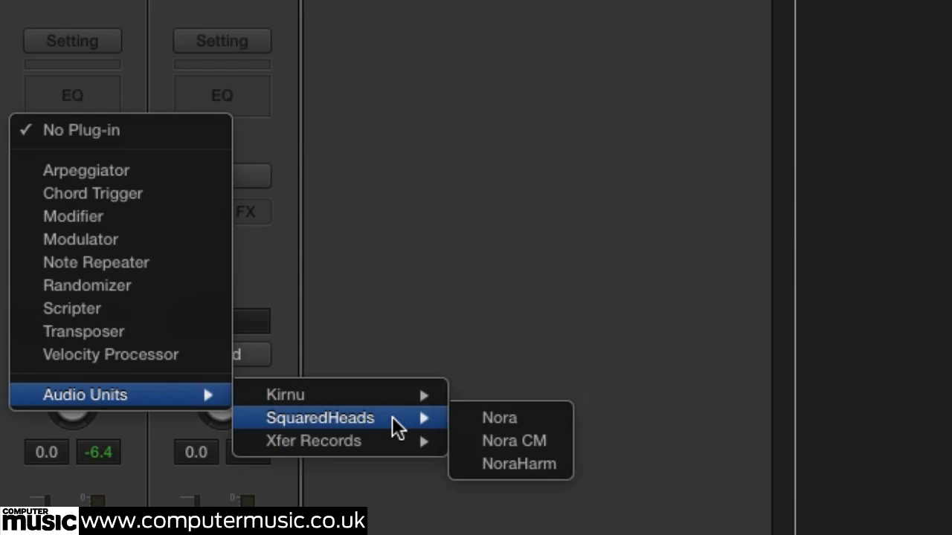
click(559, 439)
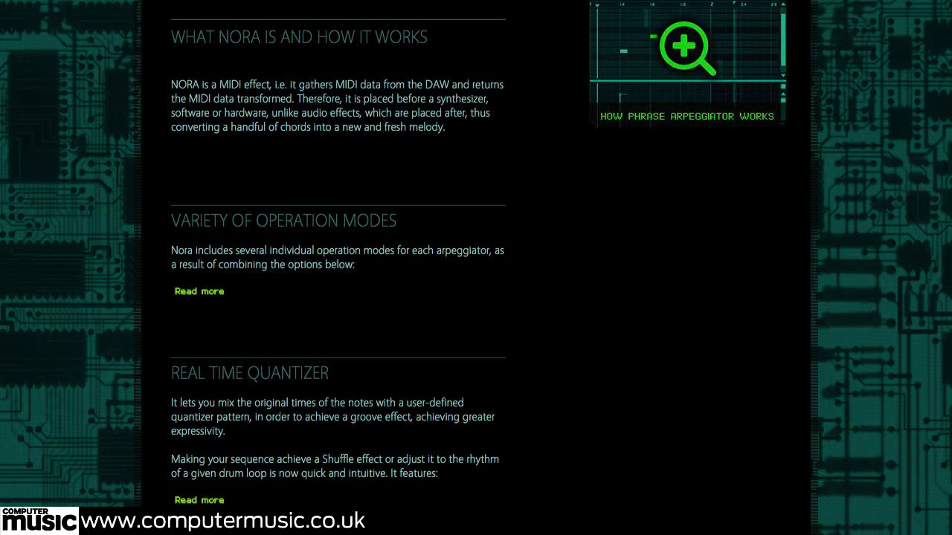
scroll(476, 253, up, 1)
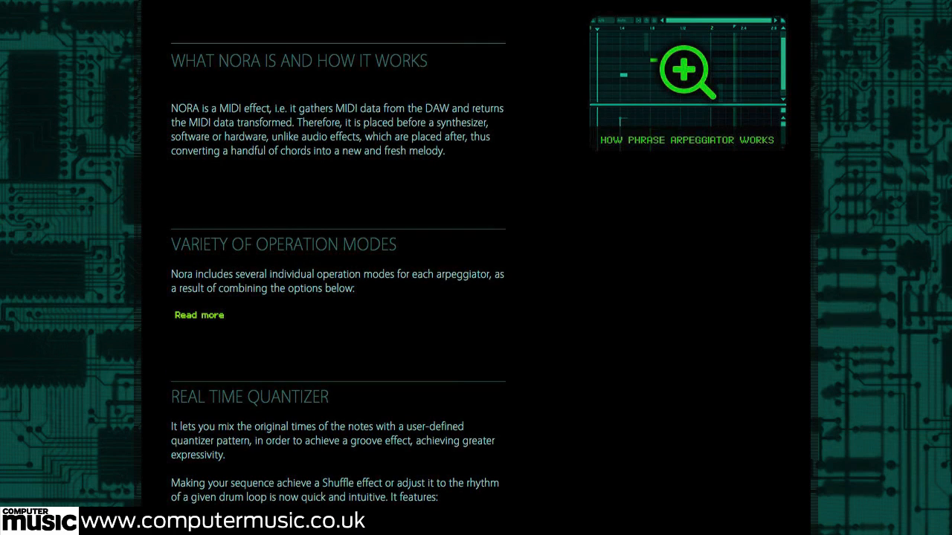